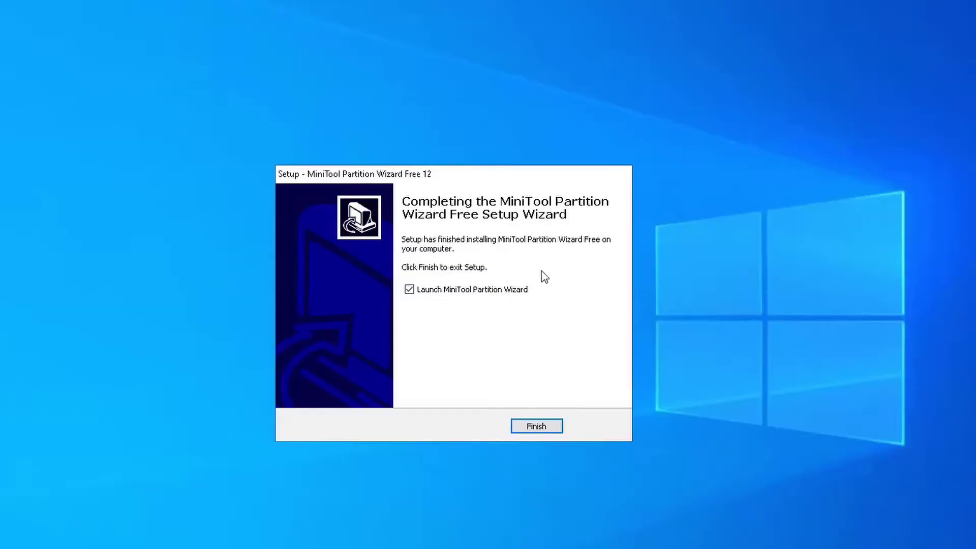
- Finish setup and open the link with Default Host Application so Partition Wizard launches
click(534, 429)
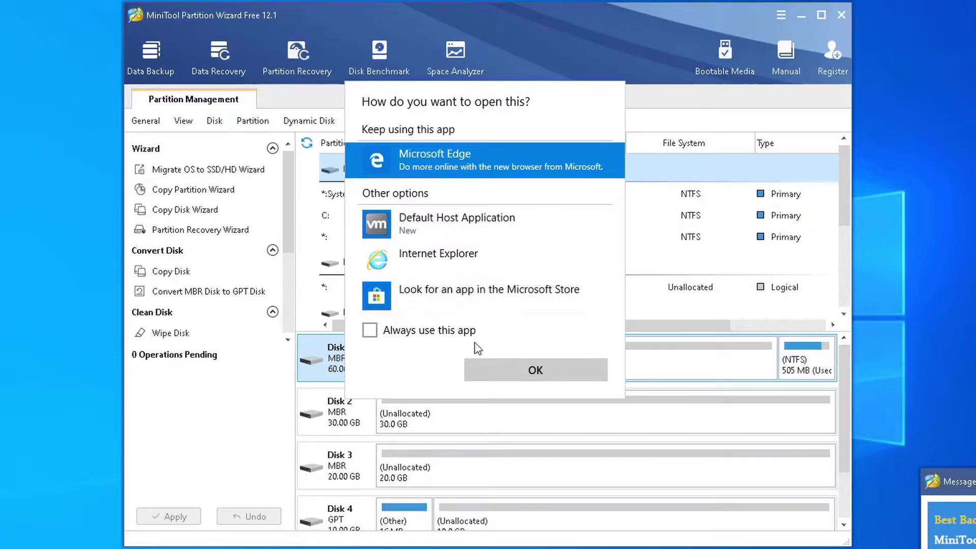
click(455, 240)
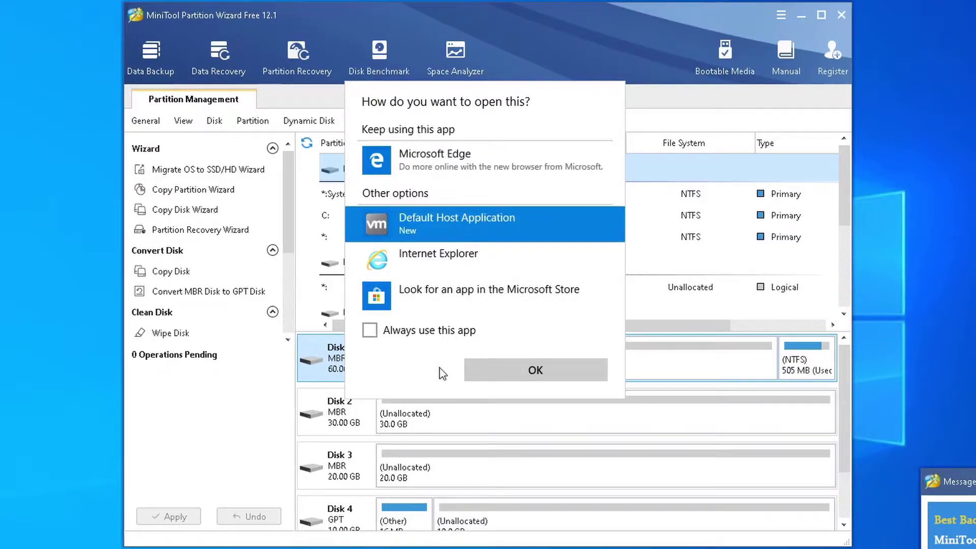
click(514, 367)
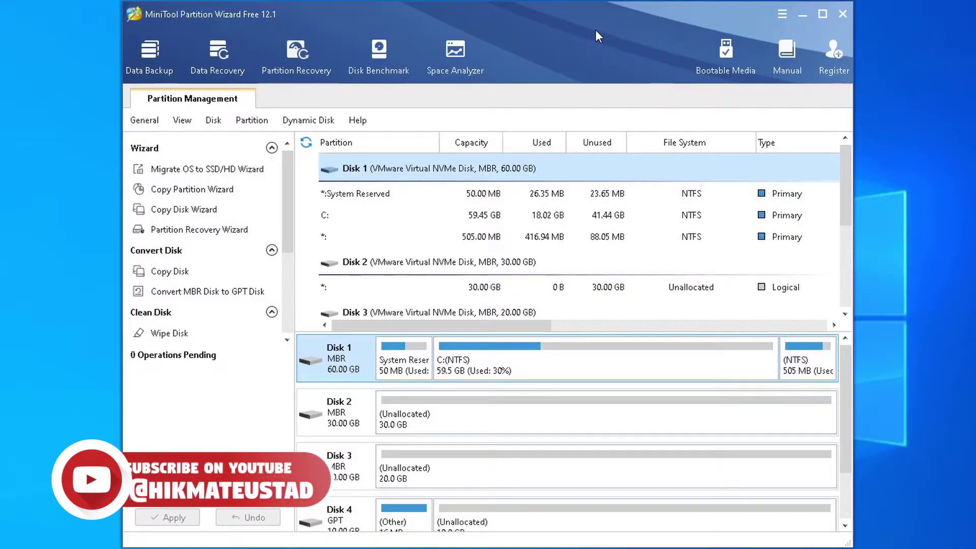
click(784, 12)
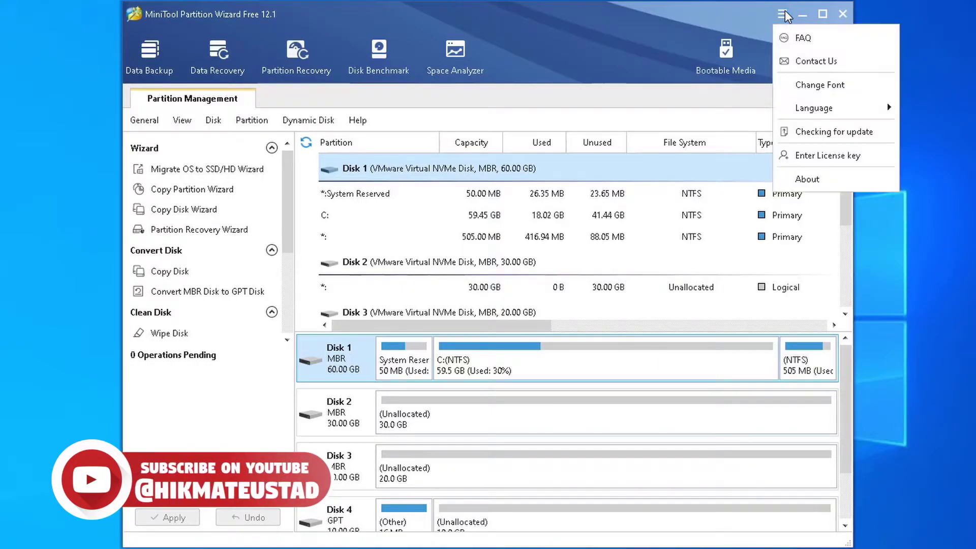
click(850, 188)
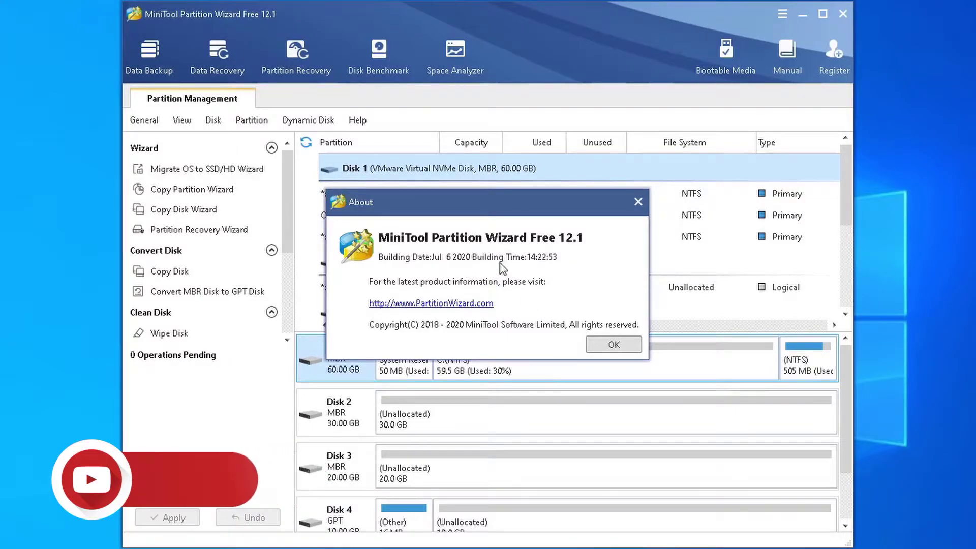
click(612, 345)
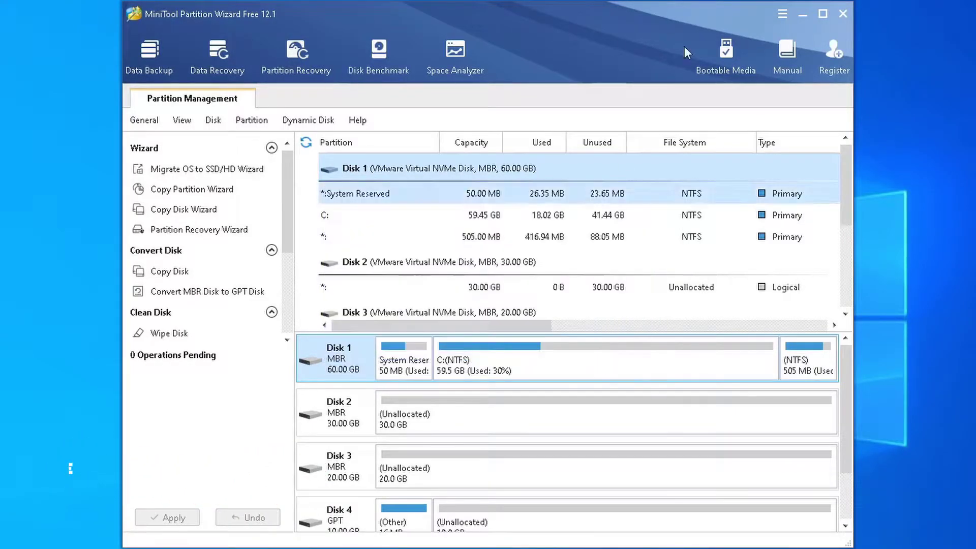
click(782, 13)
click(815, 133)
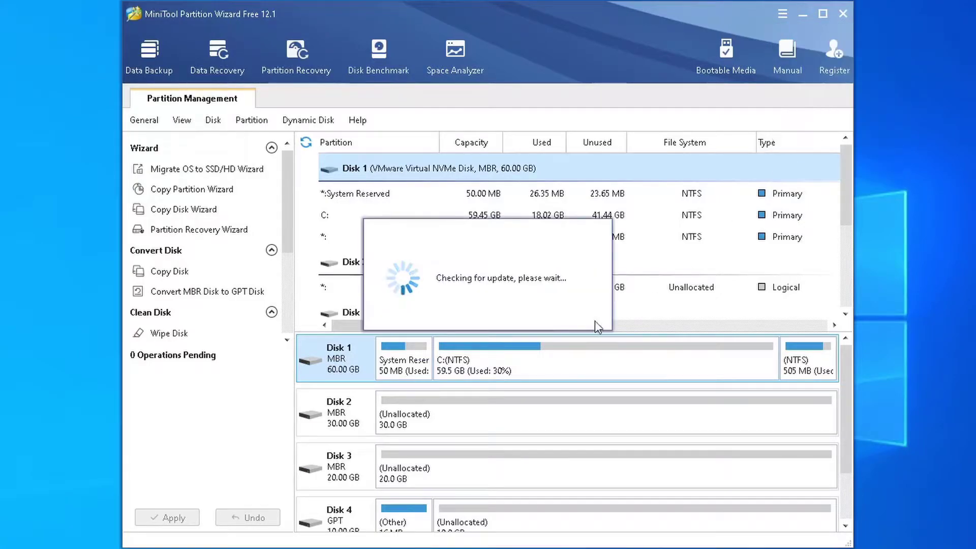
click(493, 308)
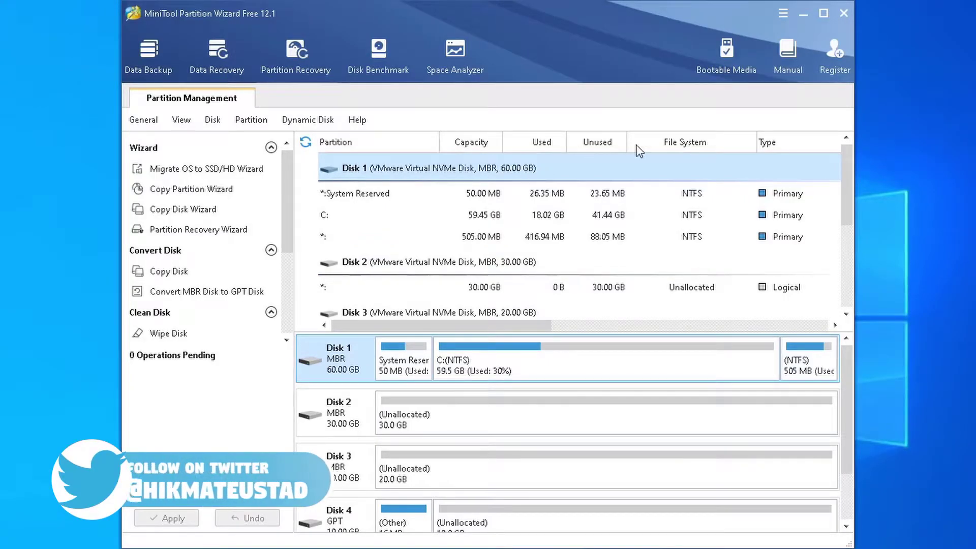
scroll(788, 292, down, 3)
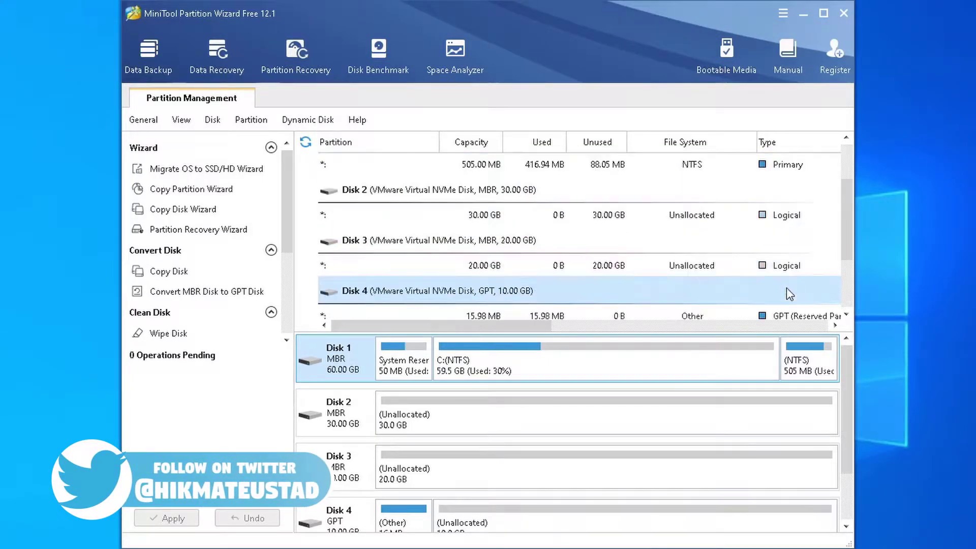
scroll(789, 295, down, 3)
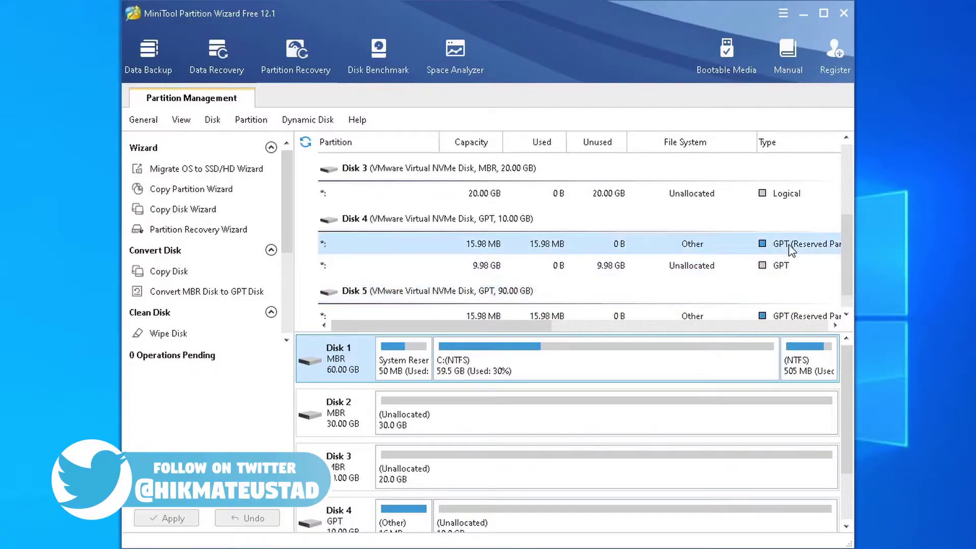
scroll(791, 272, down, 1)
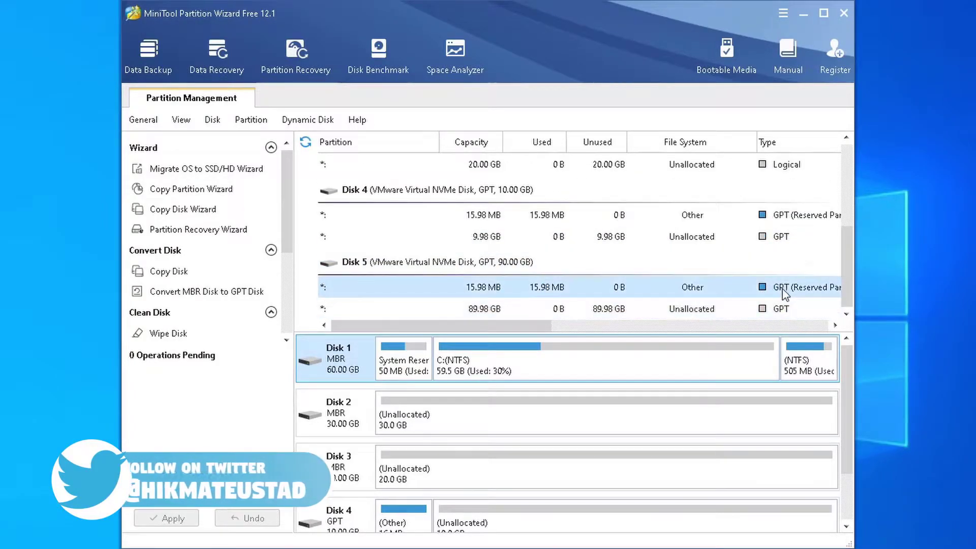
scroll(788, 285, up, 10)
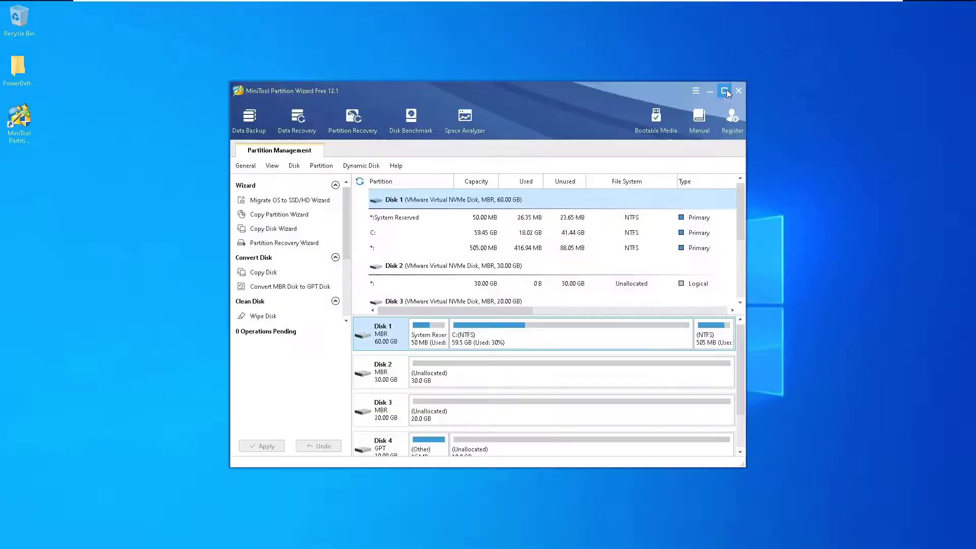
- Maximize the window, widen the Capacity column, and inspect System Reserved, C: and the 505 MB partition
click(824, 13)
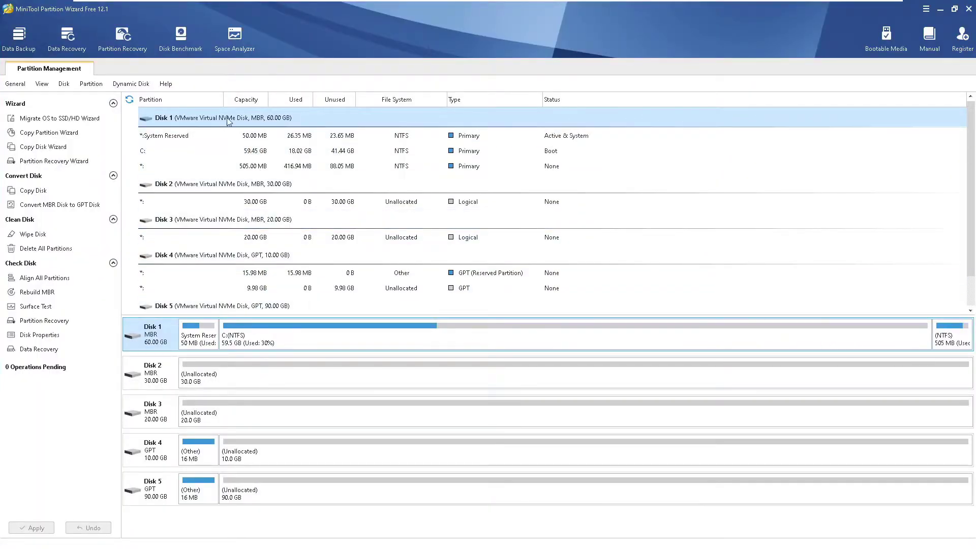
drag(270, 101, 377, 106)
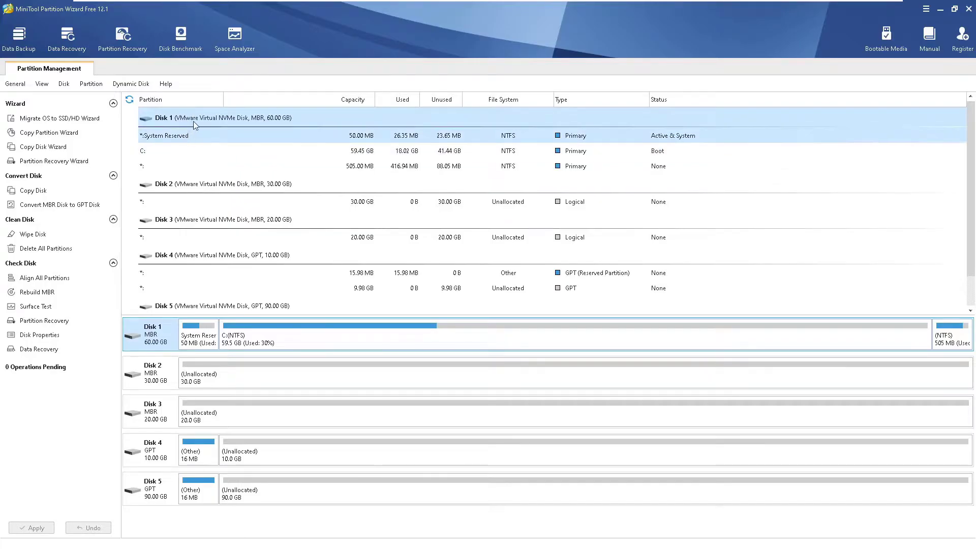
click(180, 137)
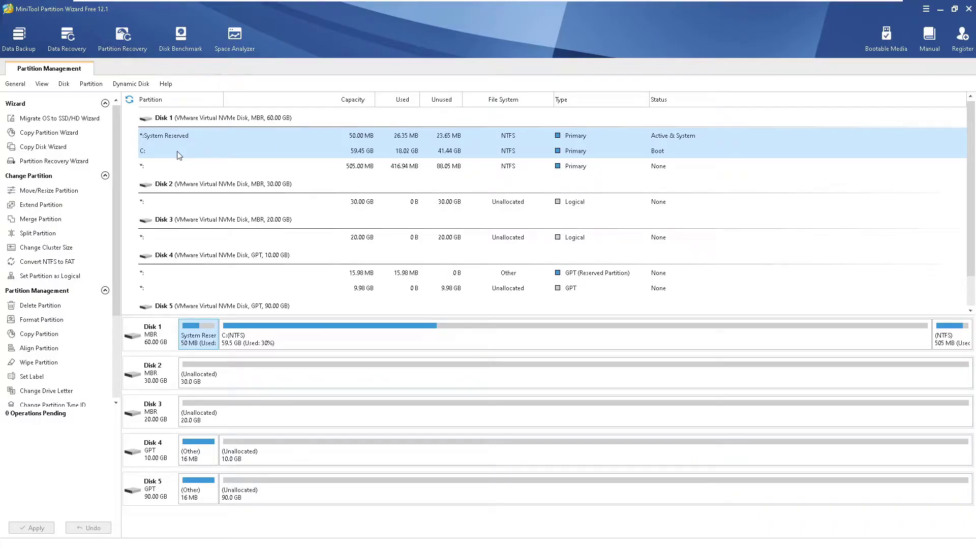
click(179, 153)
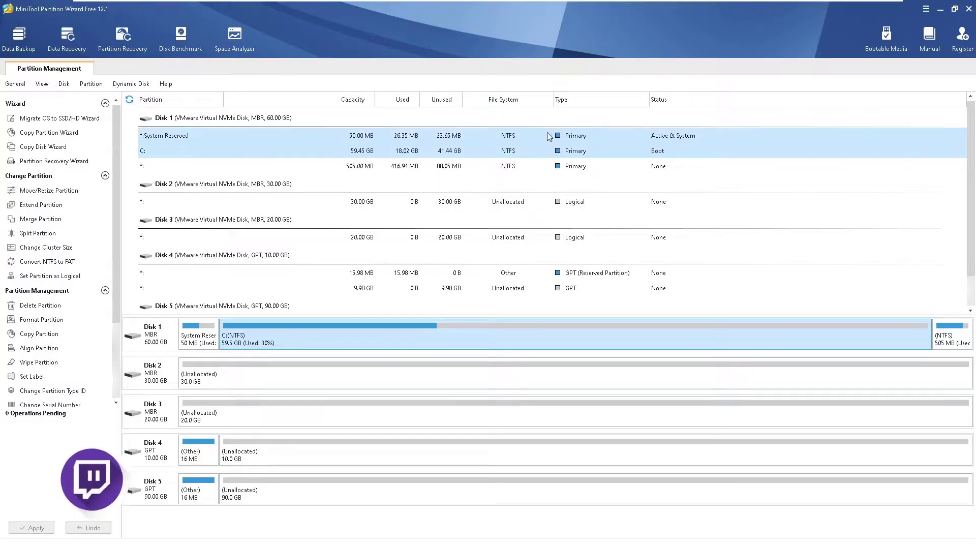
click(263, 167)
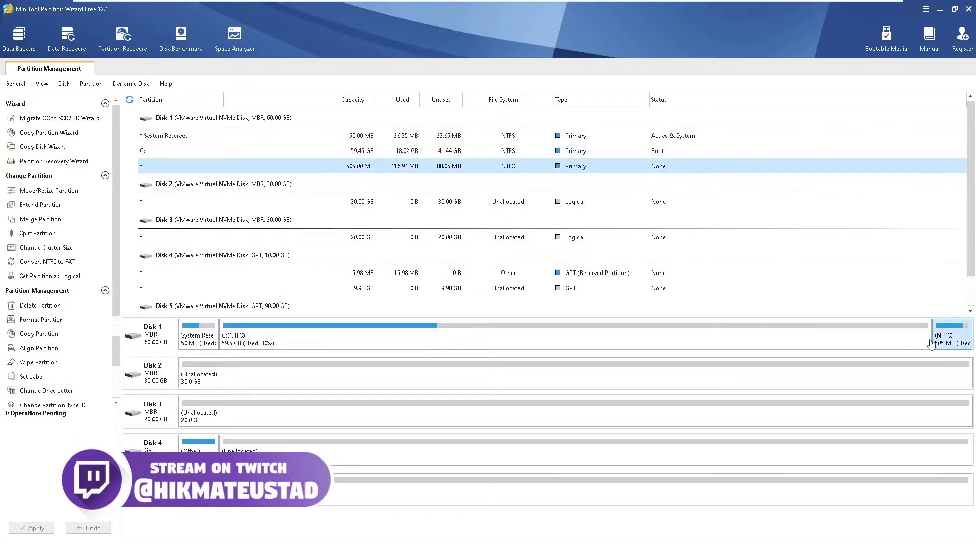
- Check the unallocated space on Disks 2, 3 and 5, then bring up the Win+X menu
click(218, 204)
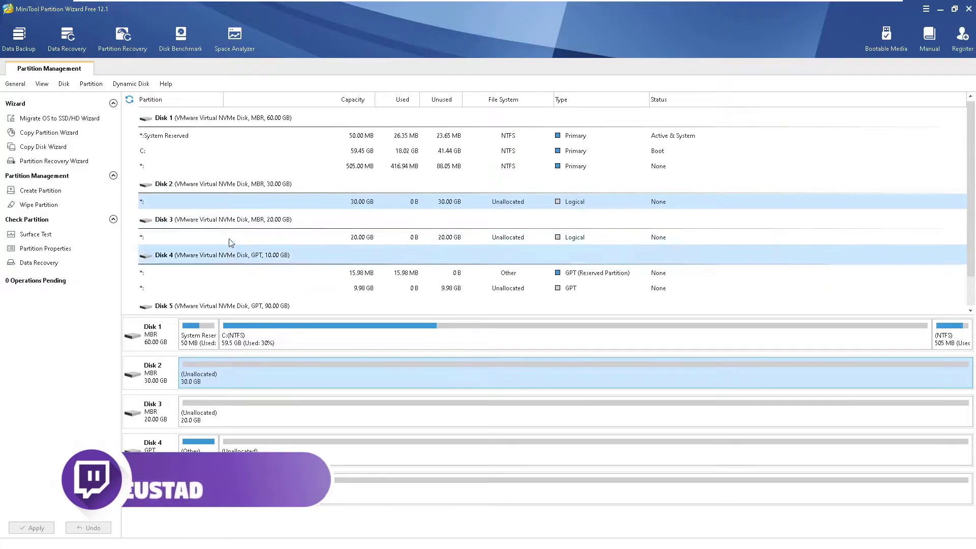
click(249, 235)
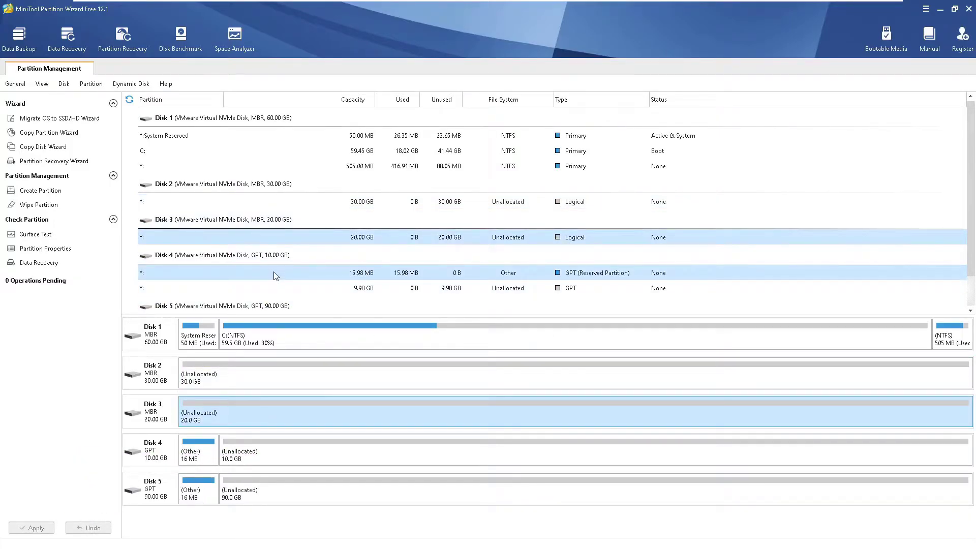
click(264, 490)
right_click(11, 547)
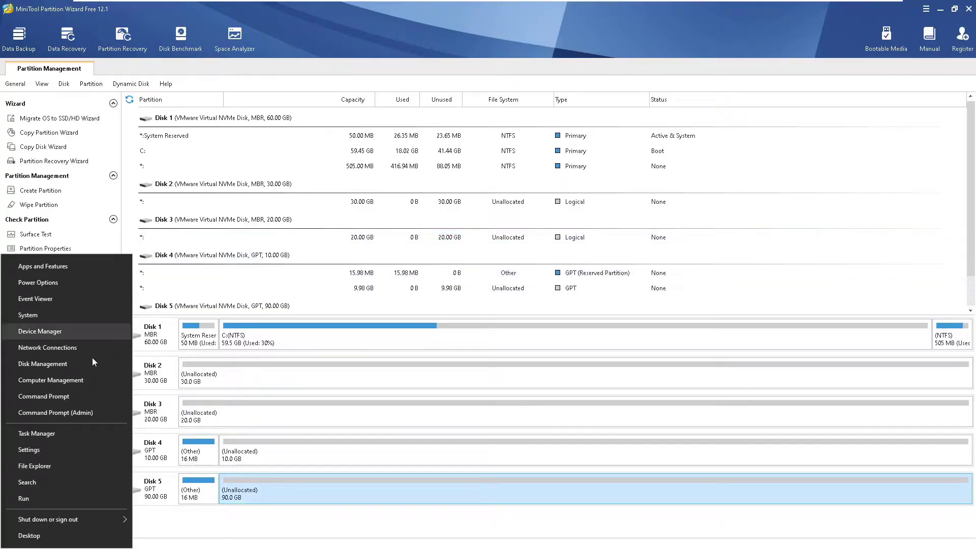
click(50, 363)
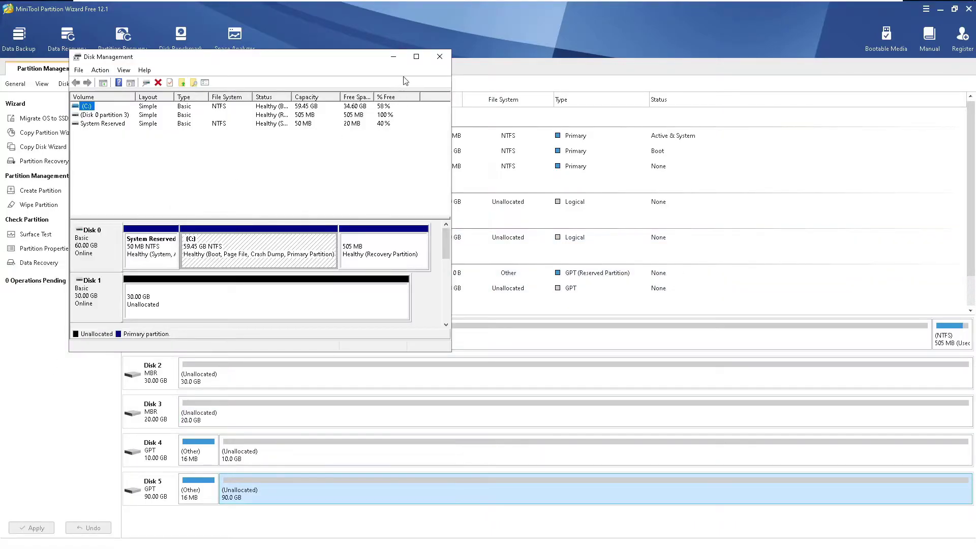
click(417, 57)
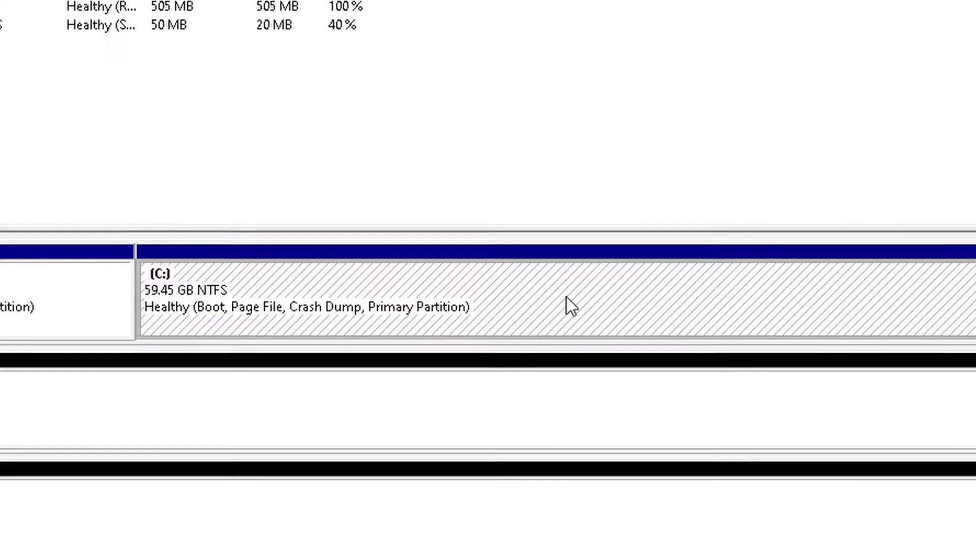
right_click(413, 198)
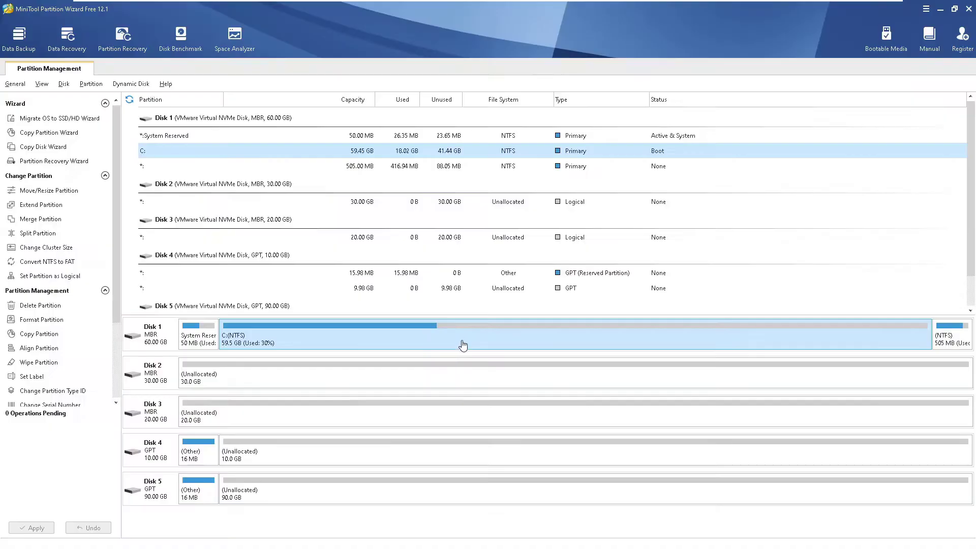
- Select the C: partition on Disk 1 and start a Split Partition on it
right_click(465, 338)
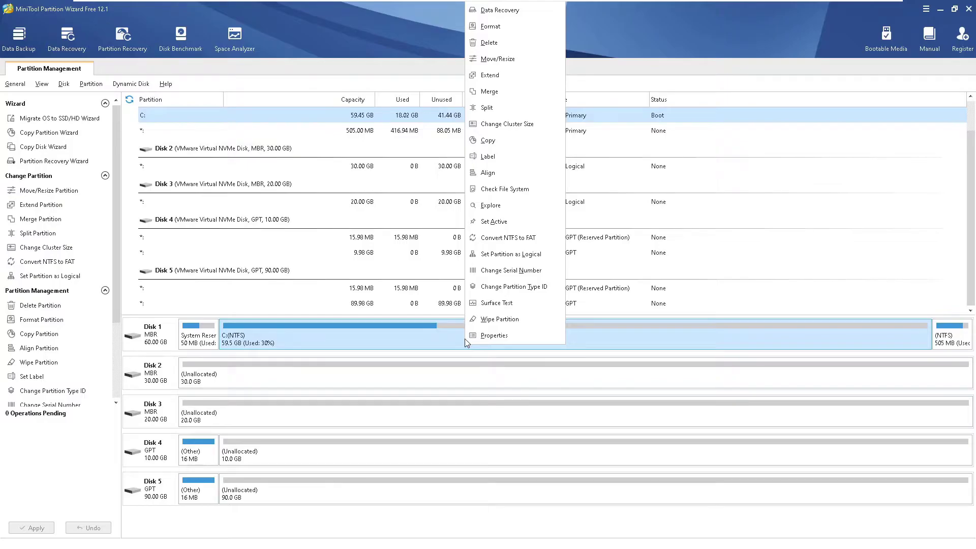
click(447, 370)
click(435, 332)
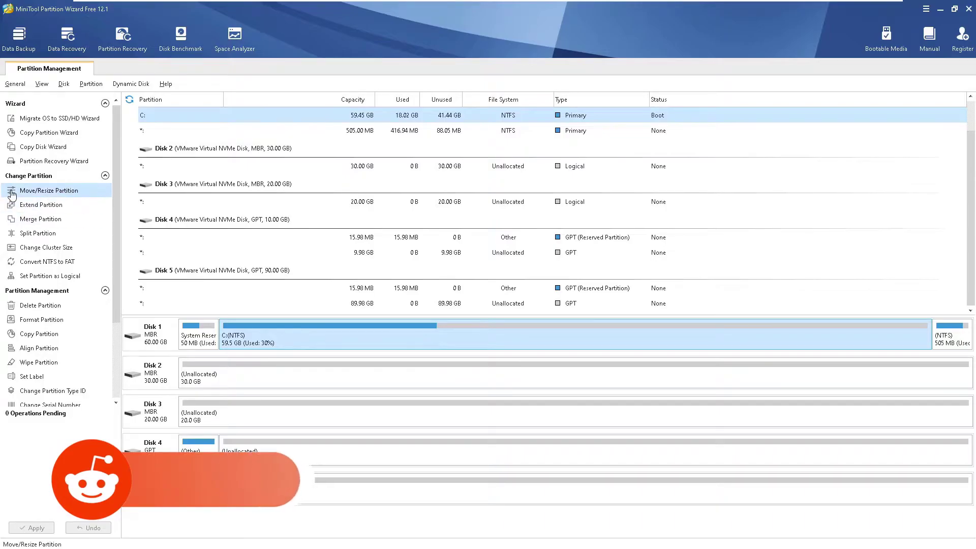
click(37, 234)
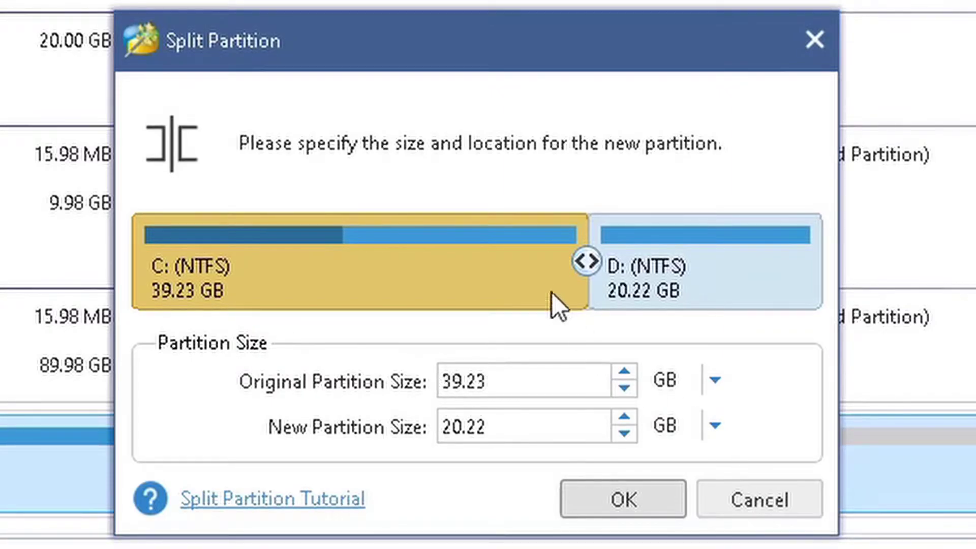
- Set the Original Partition Size to 30.00 GB, leaving 29.45 GB for D:, and confirm
drag(587, 265, 310, 266)
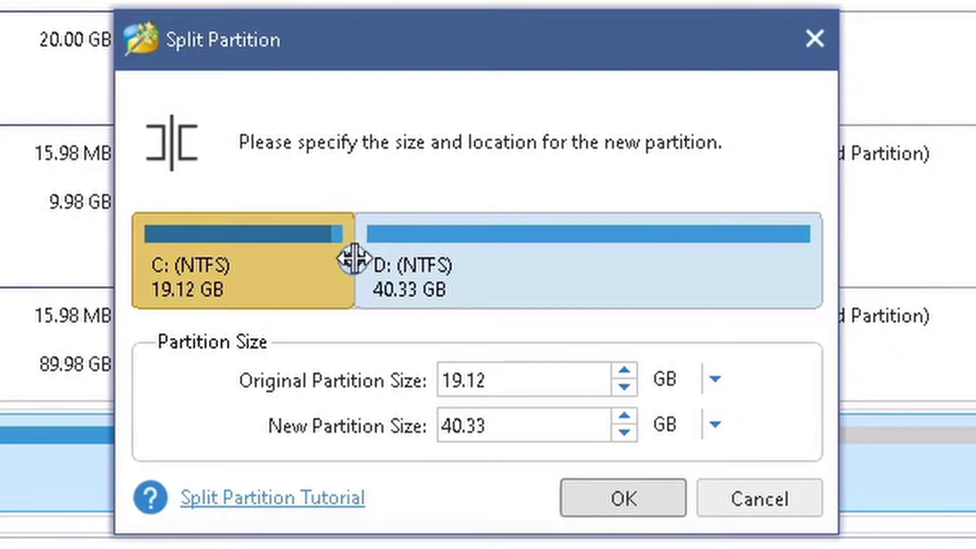
drag(349, 261, 471, 260)
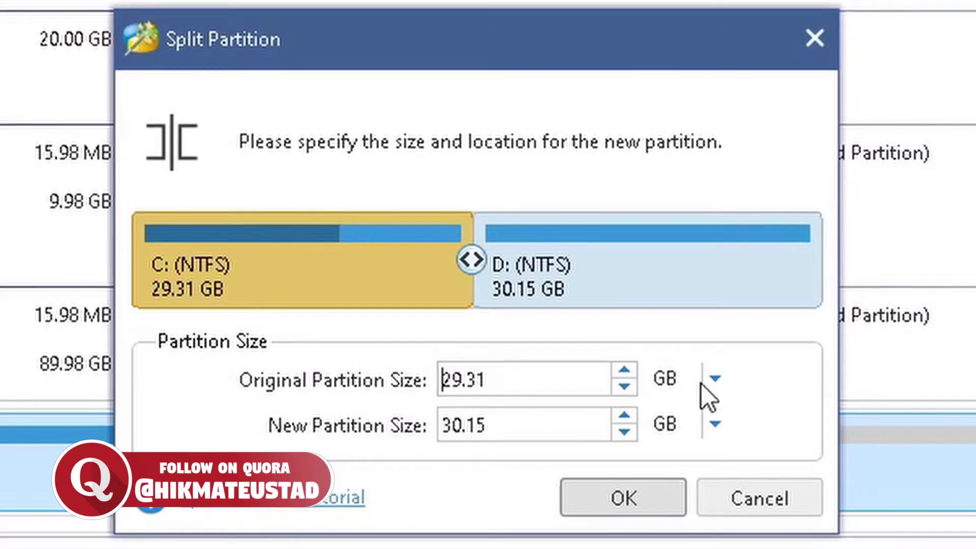
click(716, 380)
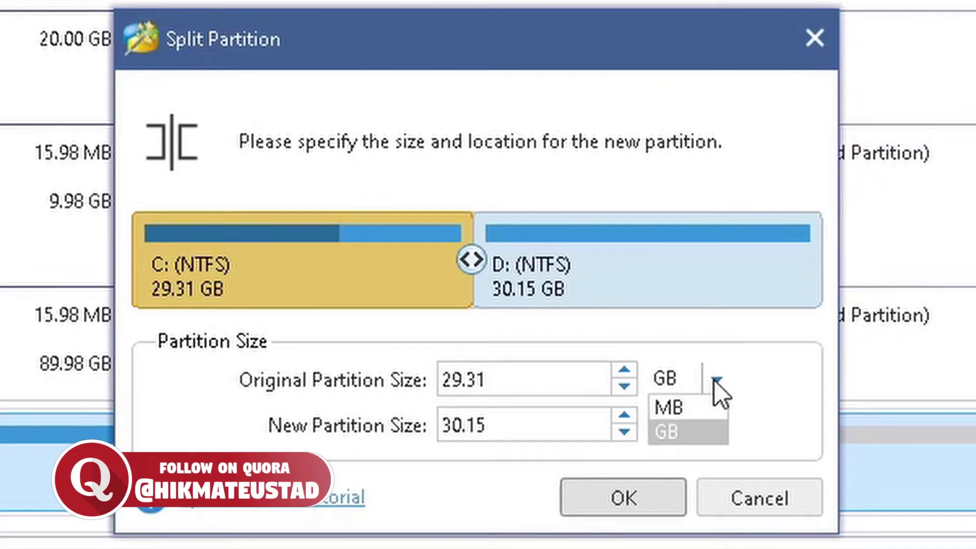
click(715, 380)
key(shift+Tab)
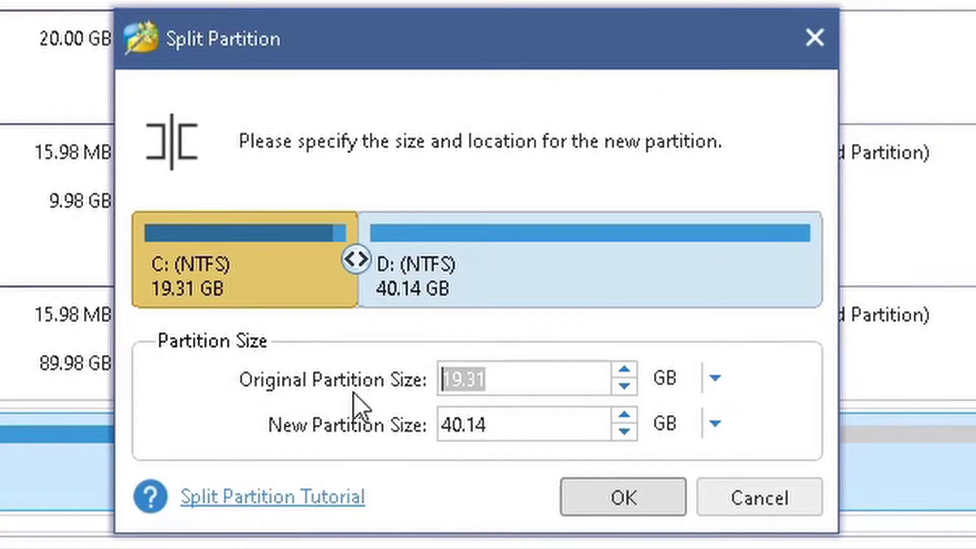
drag(466, 378, 385, 382)
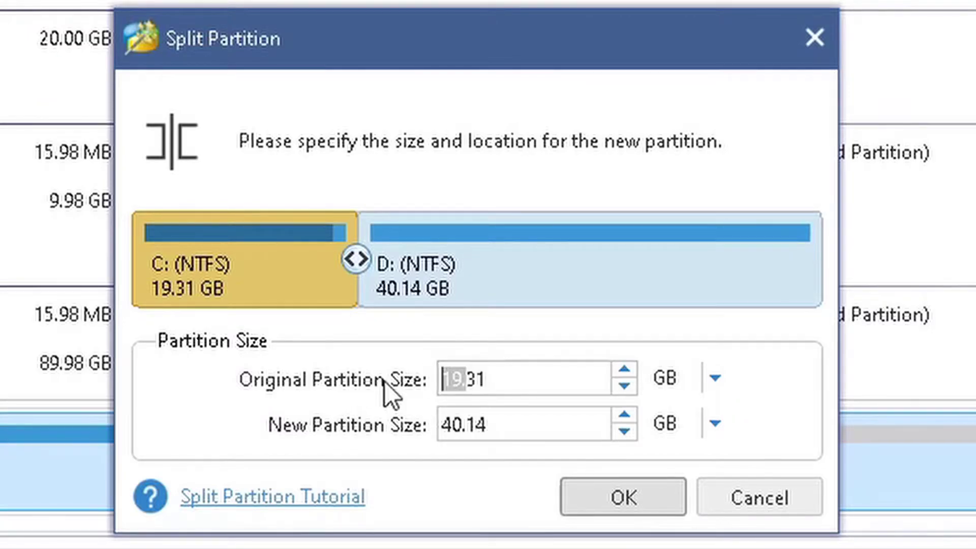
key(End)
key(BackSpace)
key(BackSpace)
key(BackSpace)
key(BackSpace)
key(BackSpace)
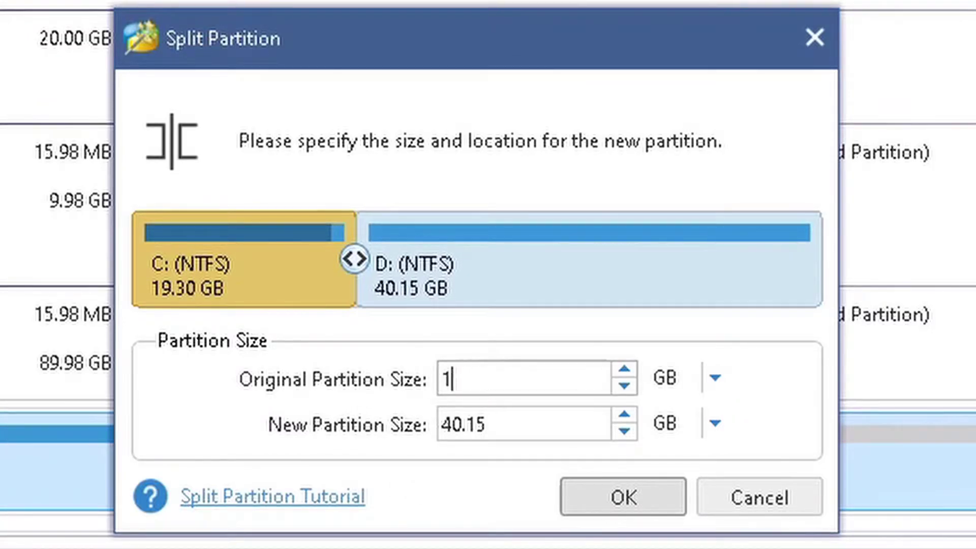
text(30.)
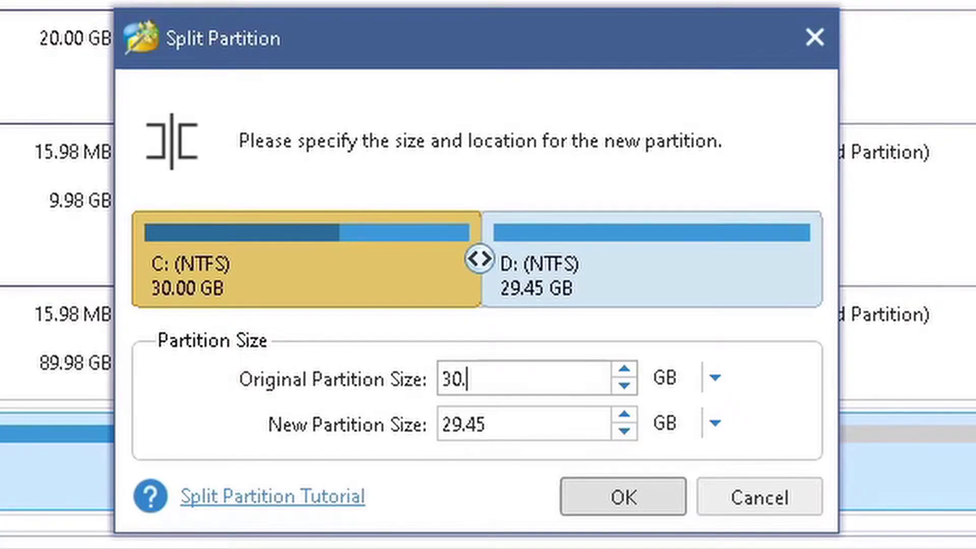
text(00)
key(Return)
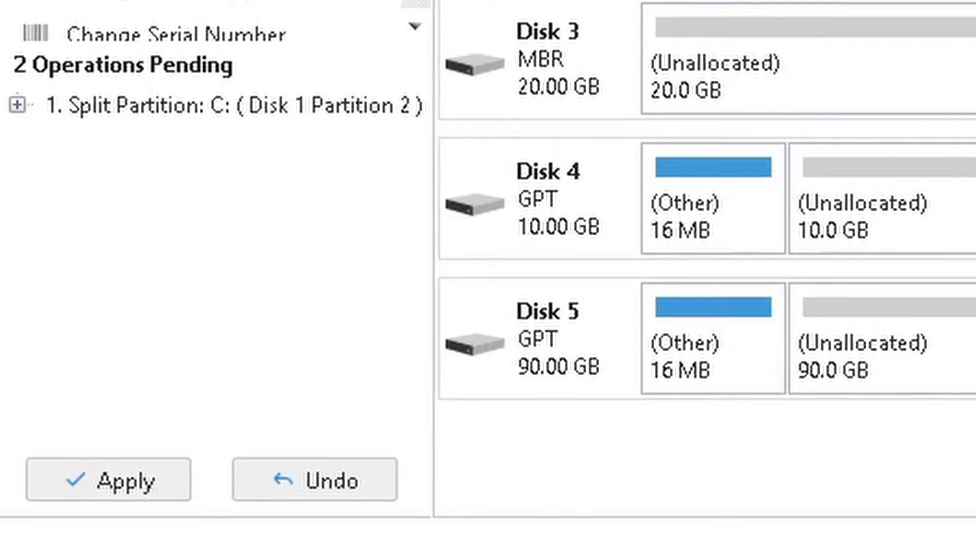
- Undo the earlier split and redo it with C: at 30720 MB (30 GB), then confirm
click(303, 496)
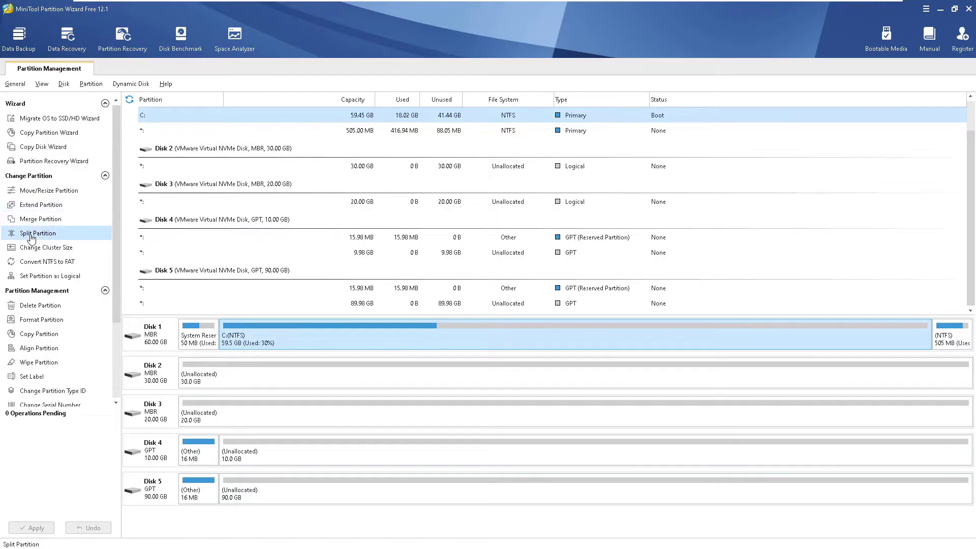
click(31, 234)
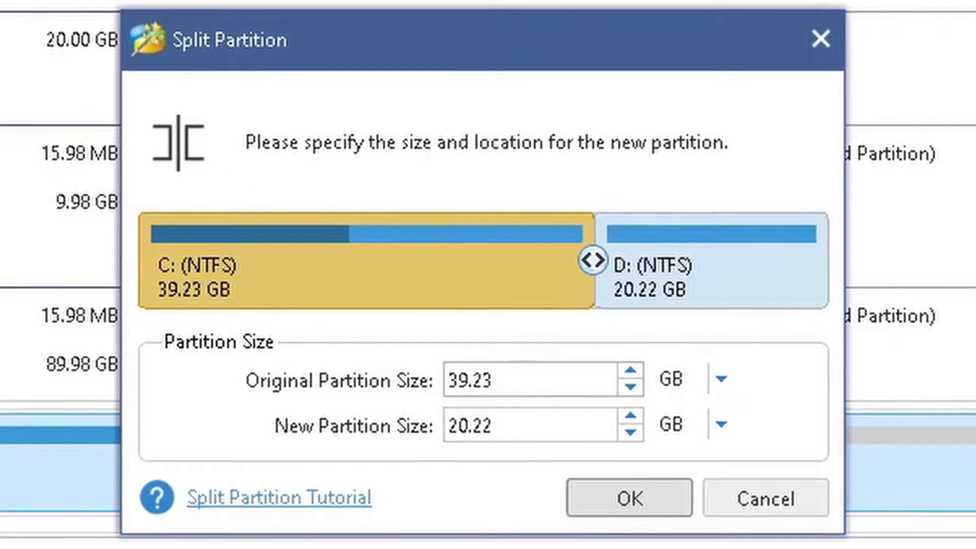
key(shift+End)
text(30720.)
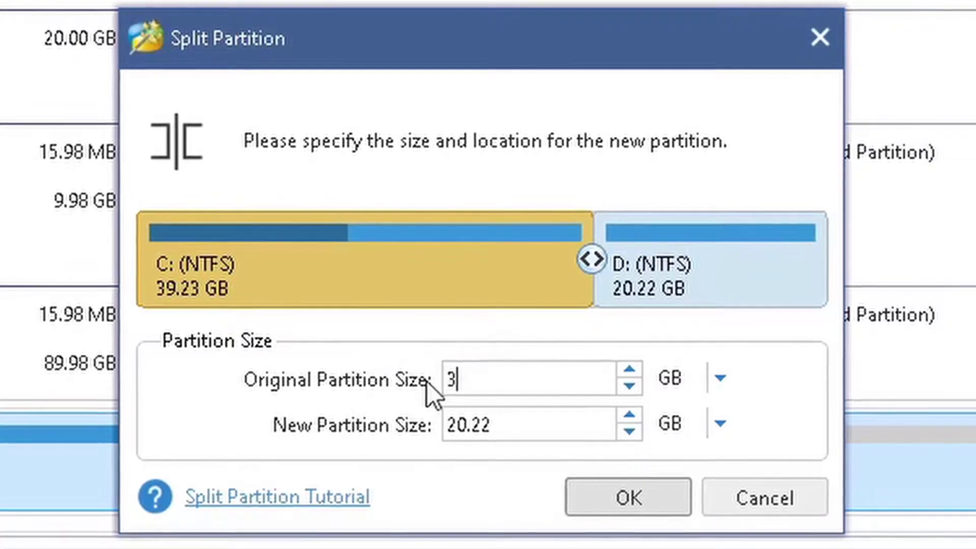
text(00)
click(719, 379)
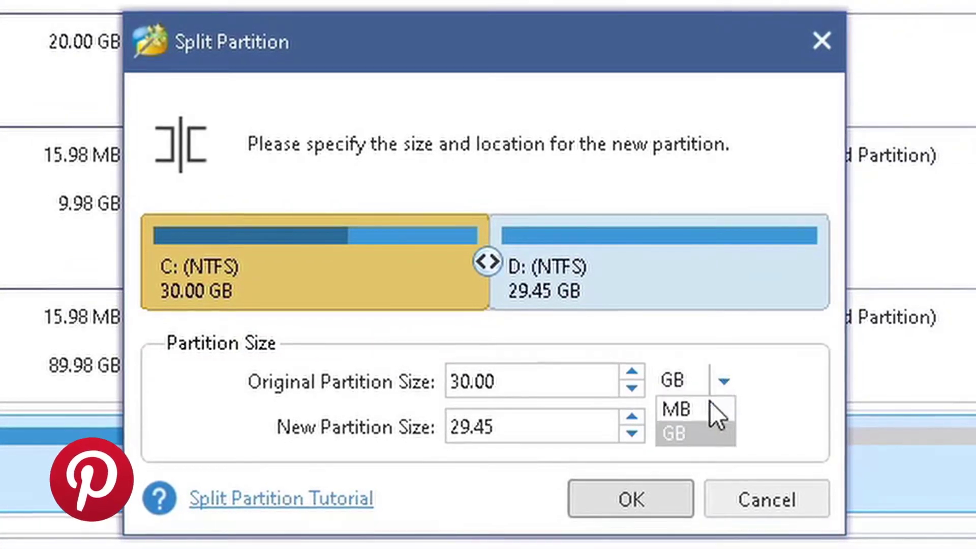
click(691, 407)
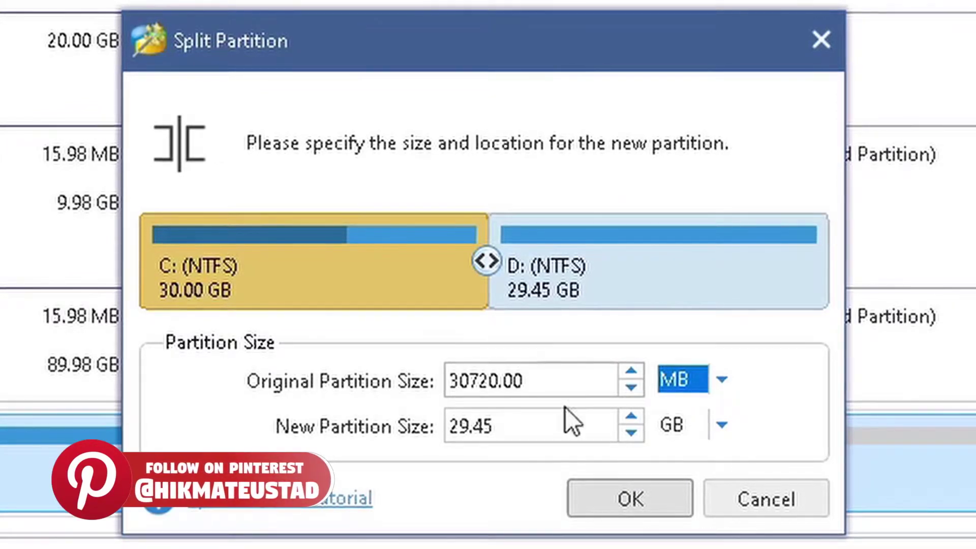
click(721, 379)
click(700, 433)
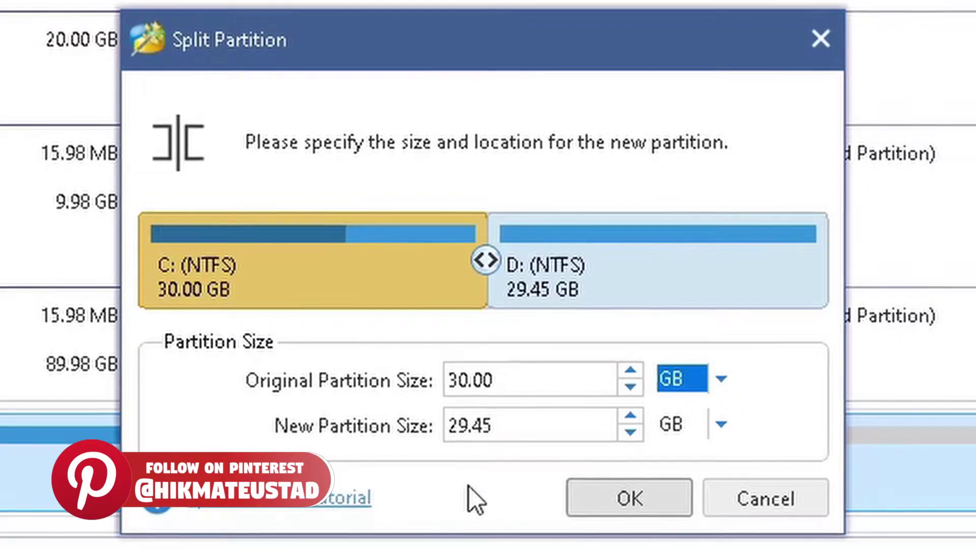
key(Up)
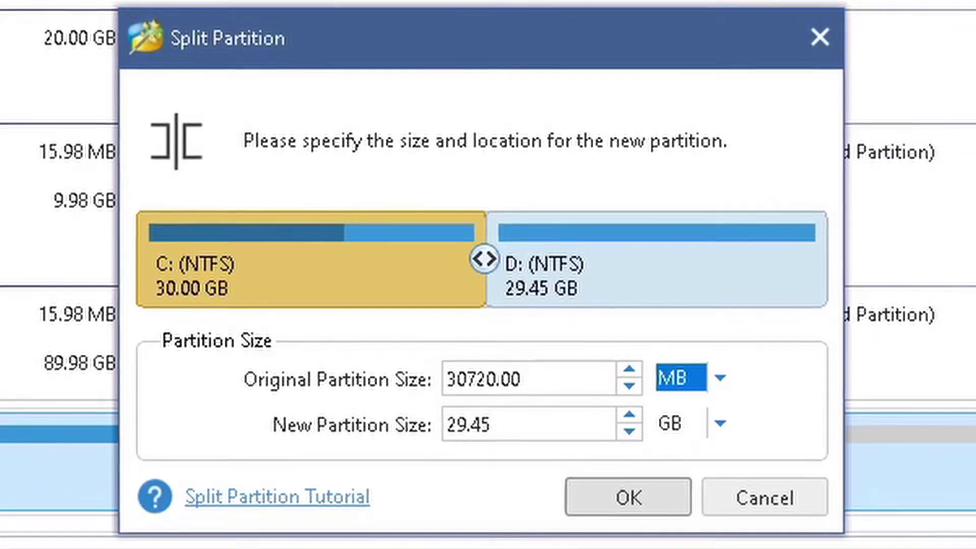
click(634, 495)
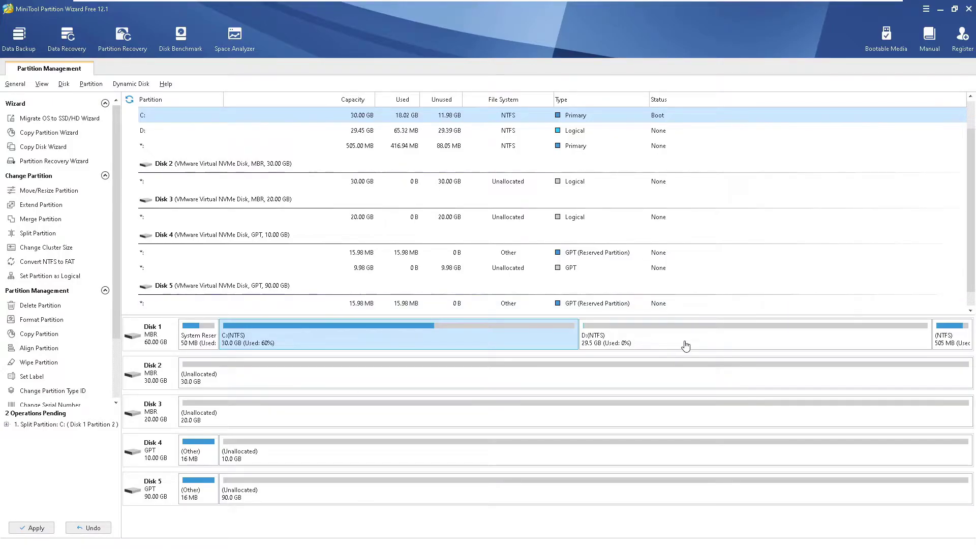
- Apply the two pending operations and restart the PC so the C: split can finish
click(686, 345)
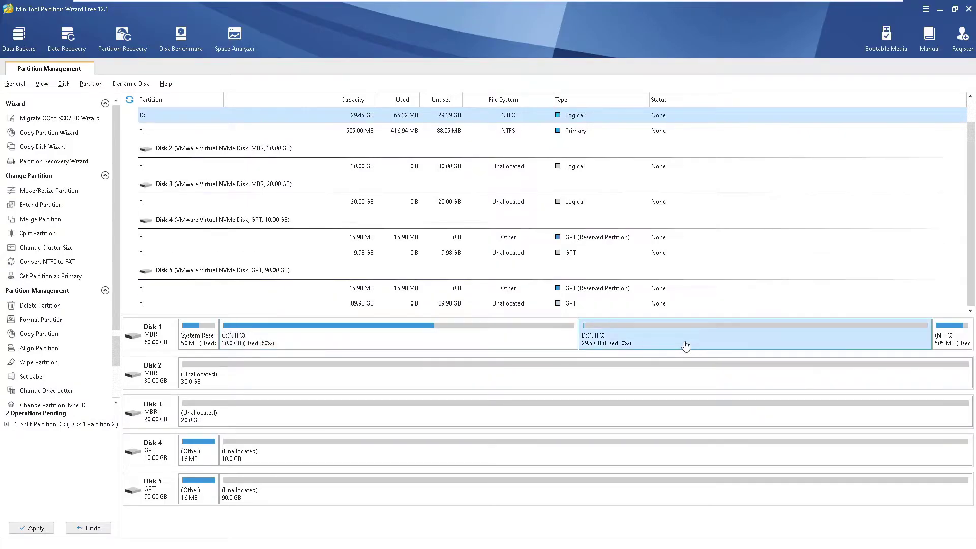
click(28, 528)
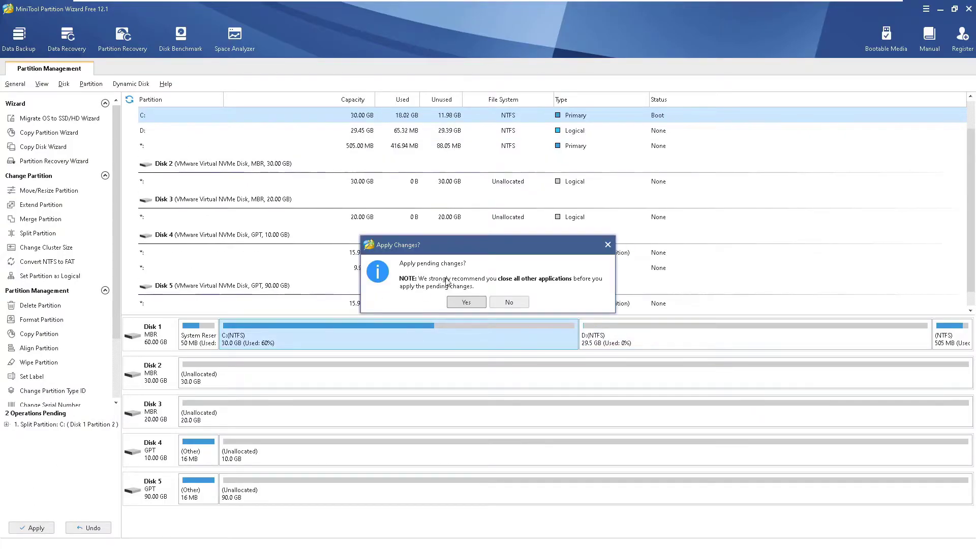
click(467, 303)
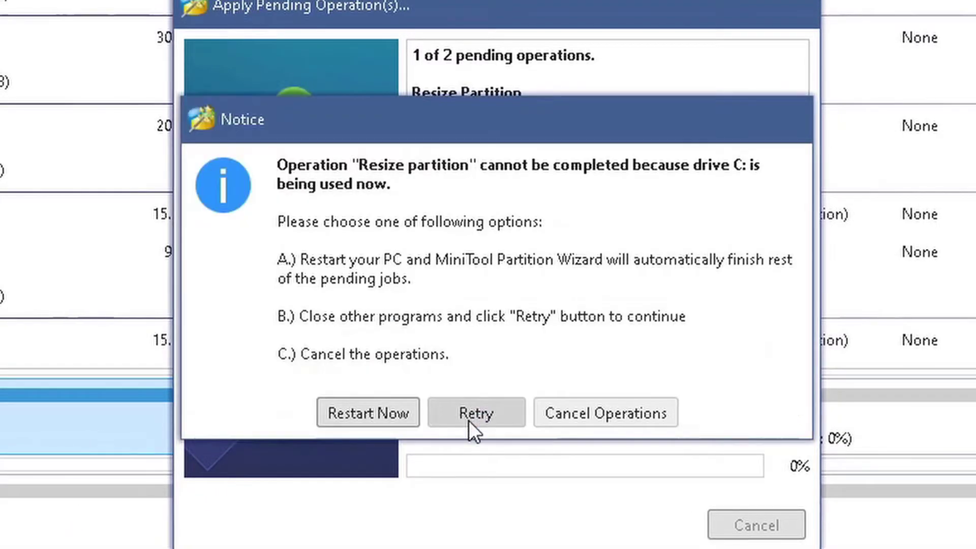
click(349, 411)
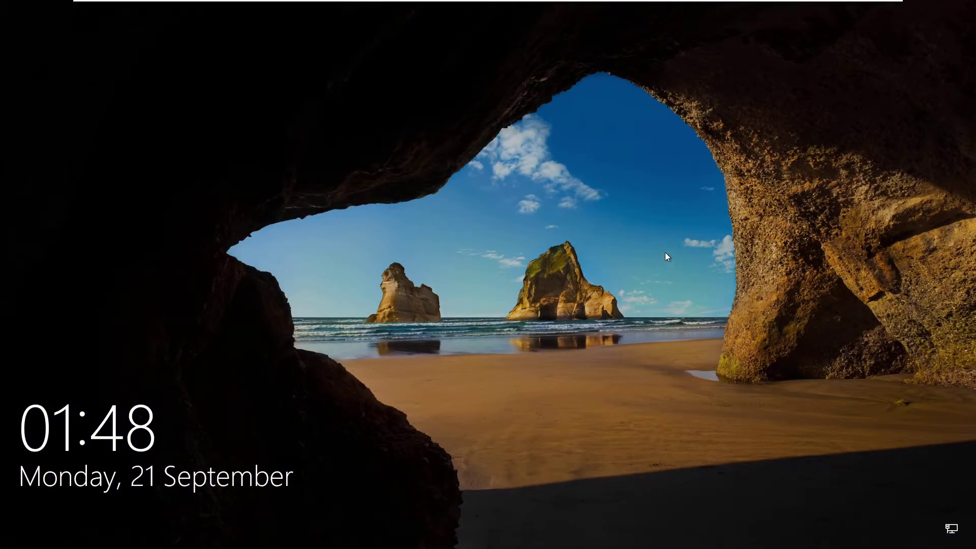
- Sign back into Windows by entering the account password at the lock screen
click(666, 254)
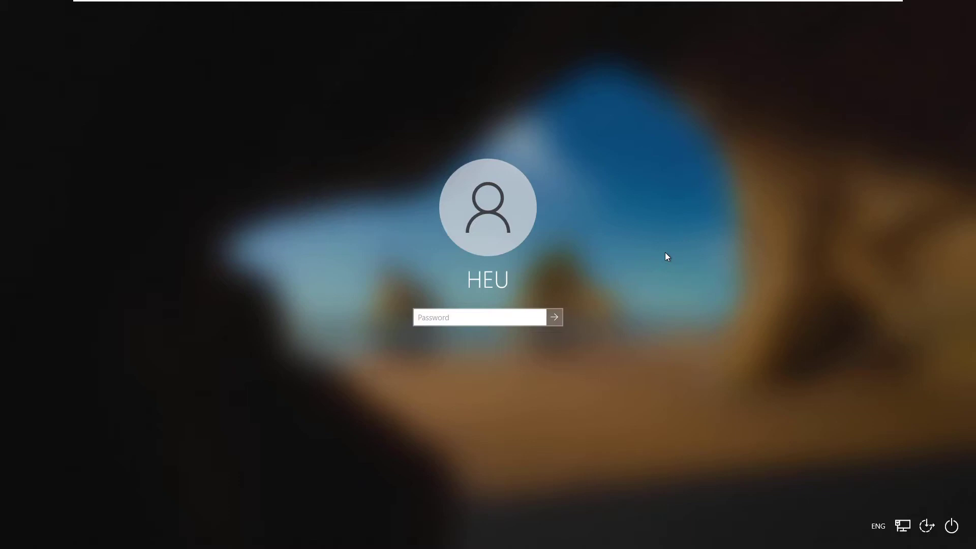
text(***)
key(BackSpace)
key(BackSpace)
key(BackSpace)
text(*****)
key(Return)
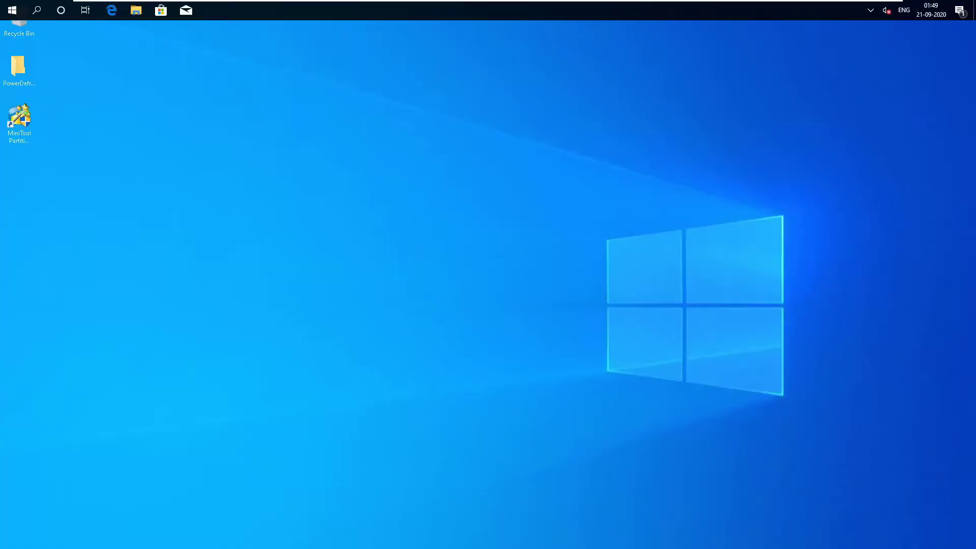
- Relaunch MiniTool Partition Wizard from the desktop shortcut, allowing admin access, and maximize it
click(21, 123)
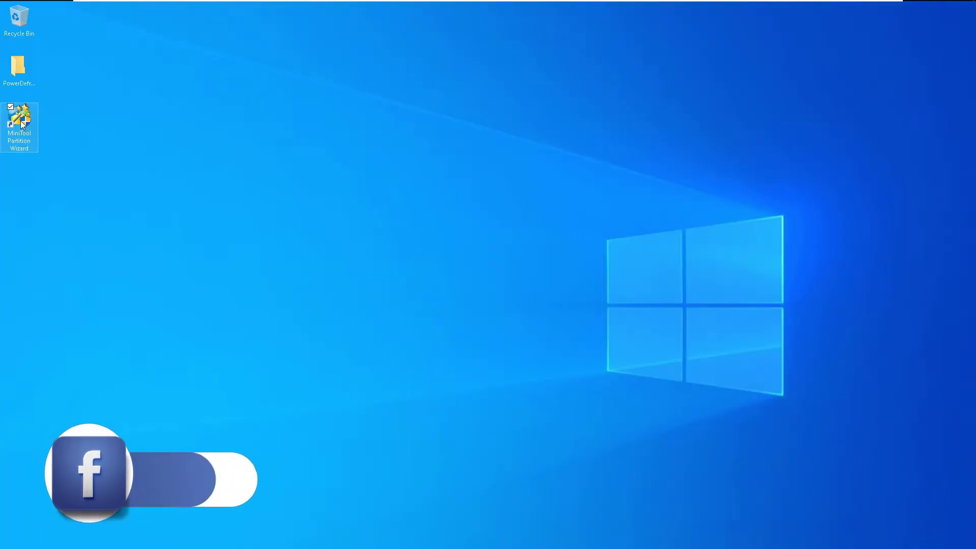
double_click(22, 124)
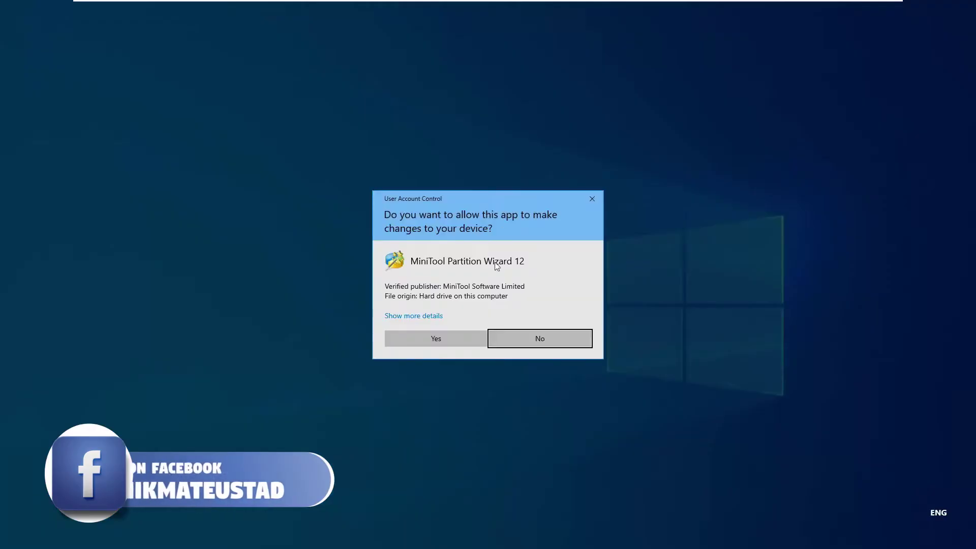
click(399, 339)
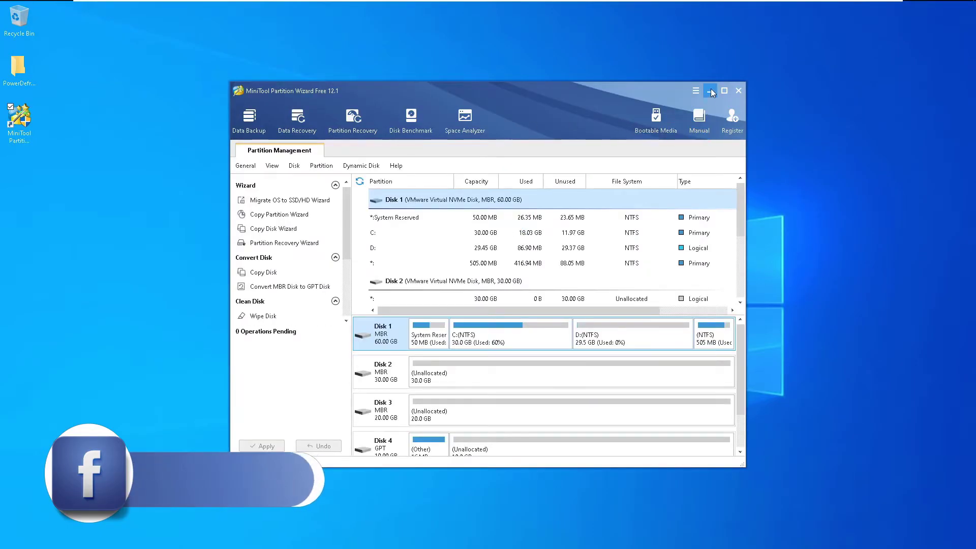
click(724, 91)
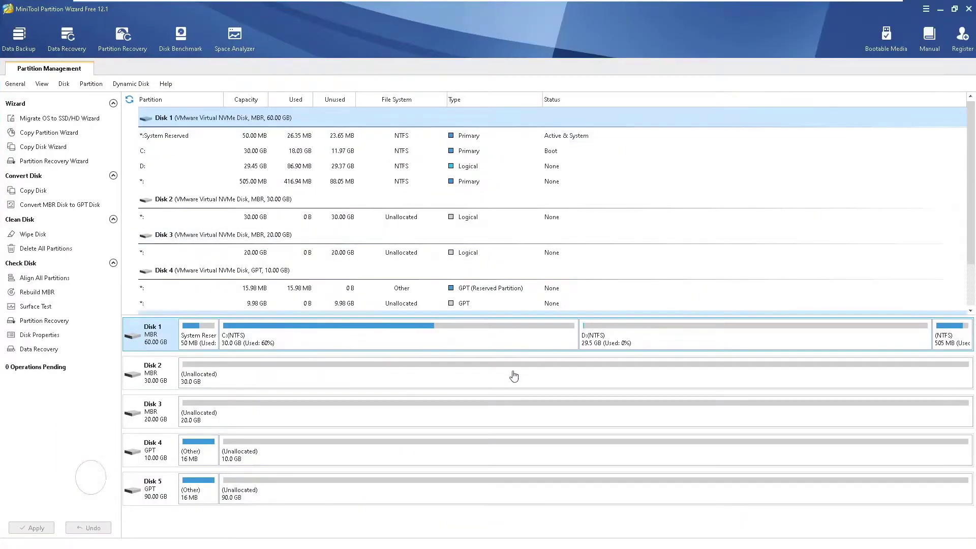
- Check Disk 1's 30 GB C:, 29.45 GB D:, System Reserved and 505 MB partitions, then open File Explorer
click(202, 153)
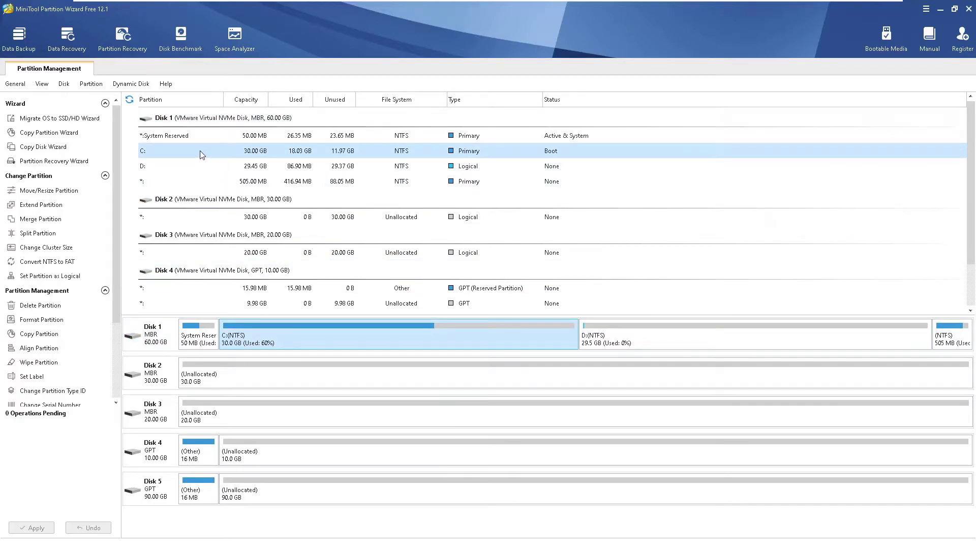
click(231, 170)
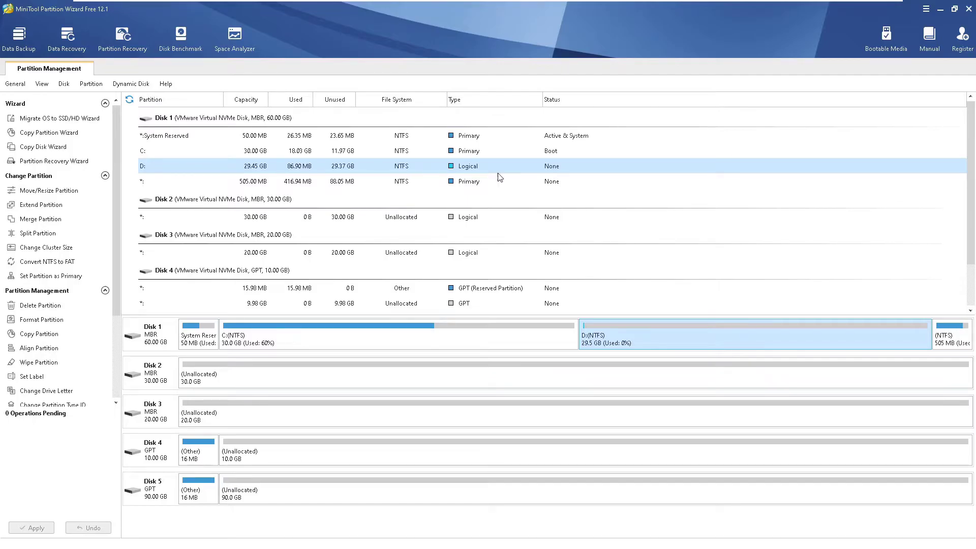
click(475, 135)
click(474, 153)
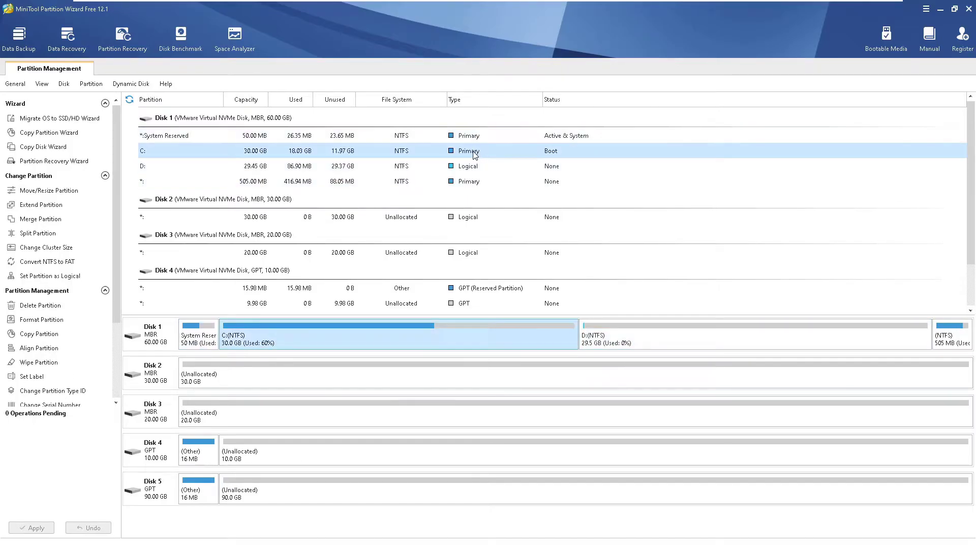
click(473, 183)
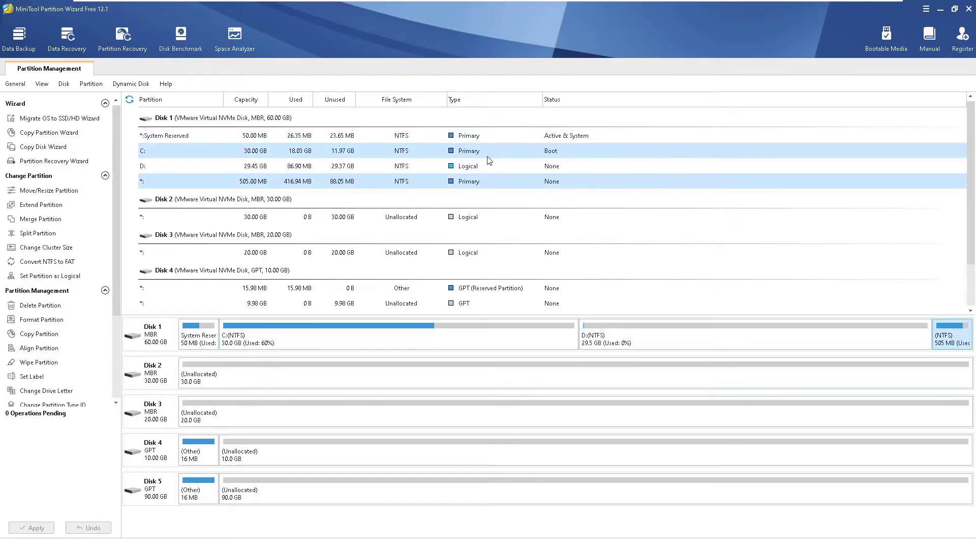
click(468, 166)
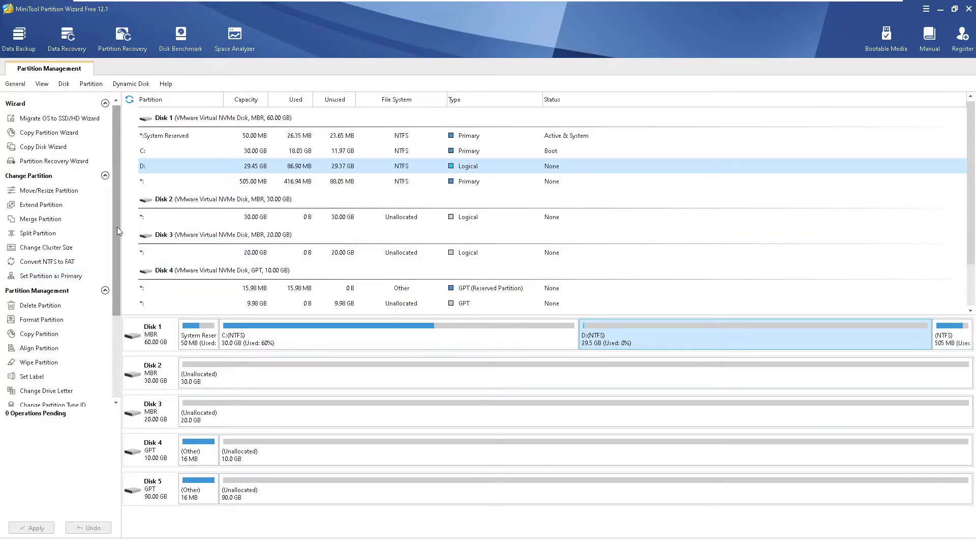
drag(117, 227, 33, 4)
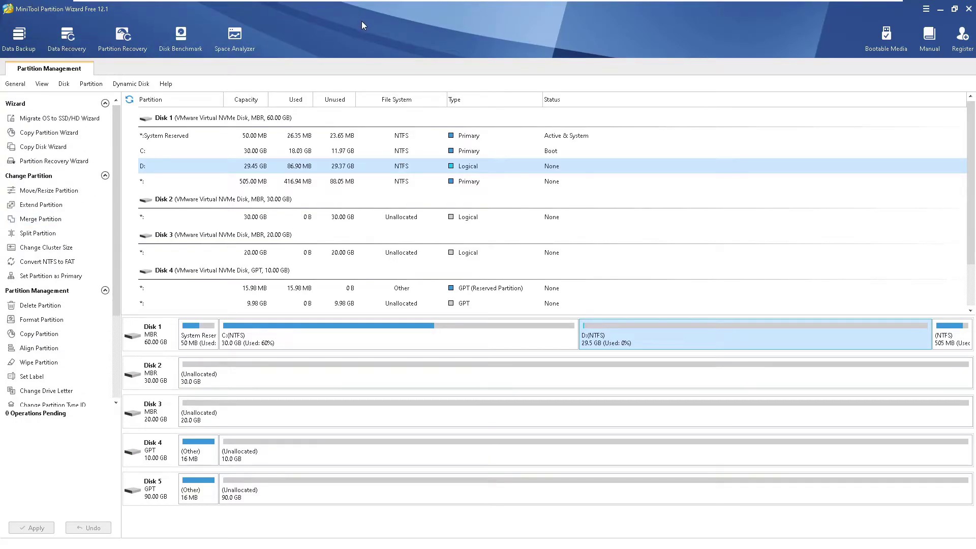
key(super+e)
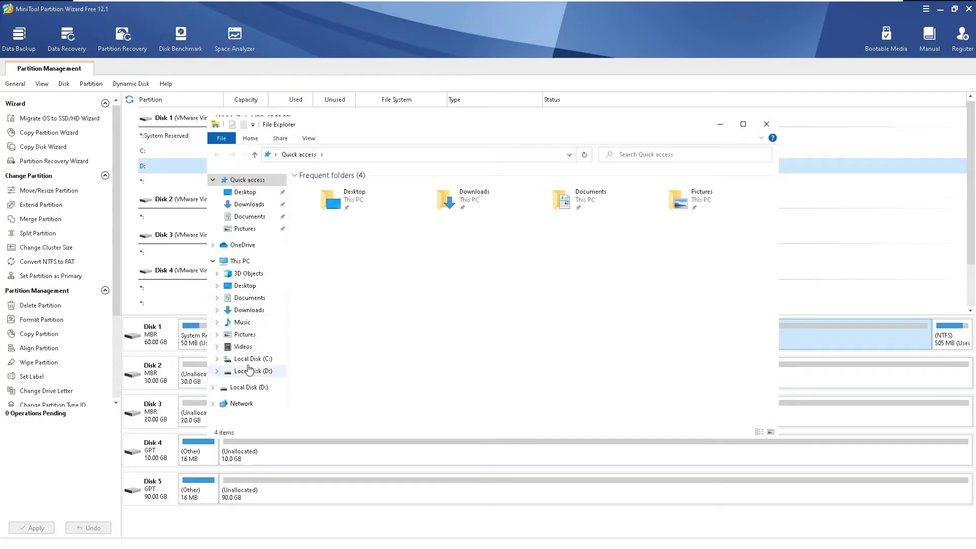
- In This PC, view Local Disk (C:) Properties to confirm 5.14 GB free of 29.9 GB
click(239, 261)
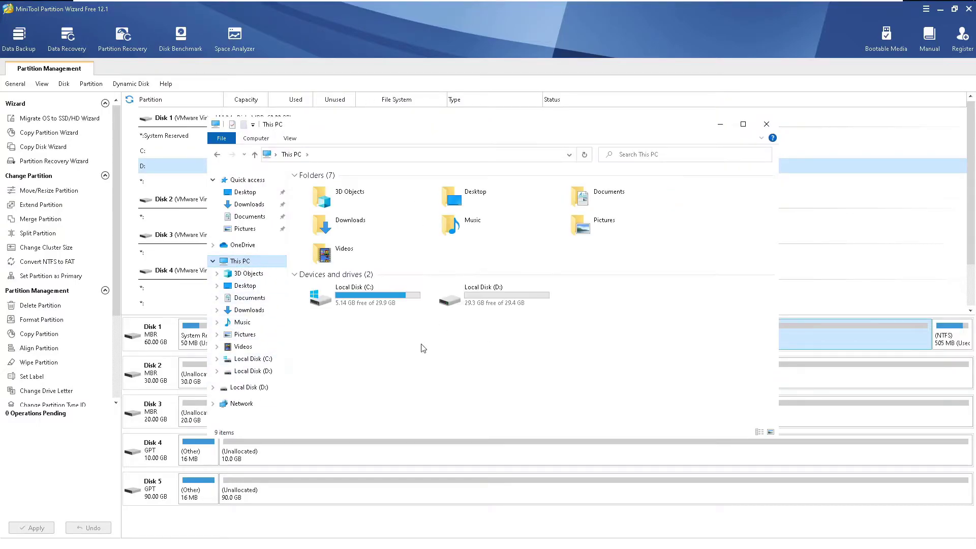
click(369, 304)
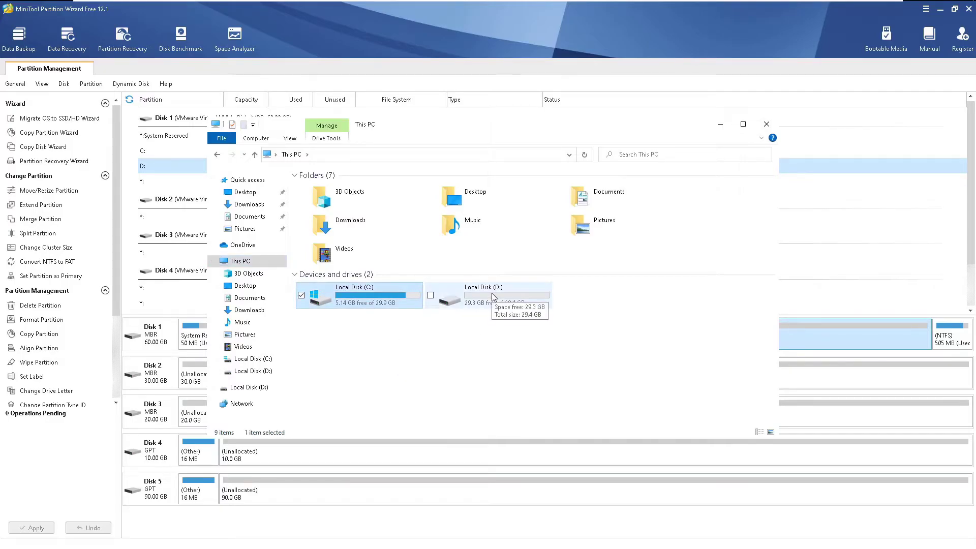
right_click(379, 297)
click(284, 442)
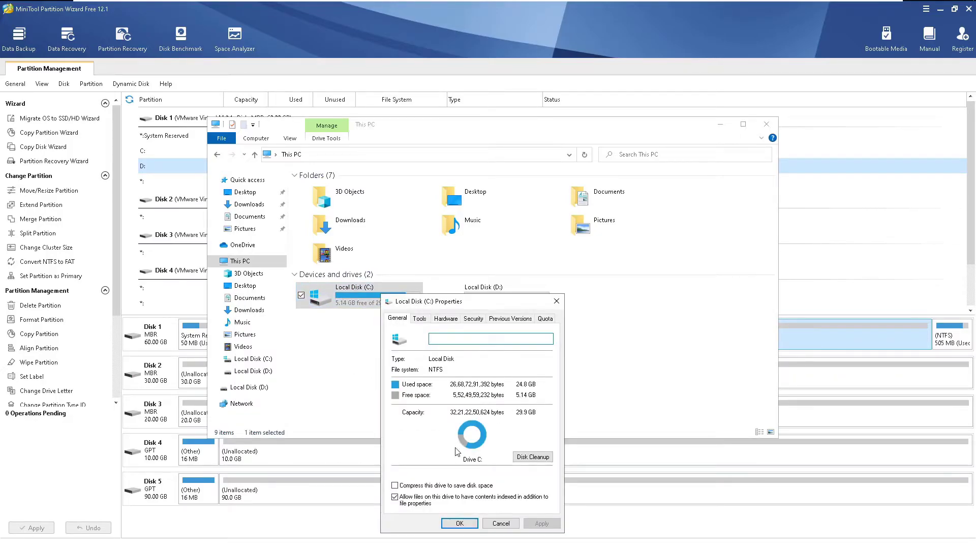
key(Escape)
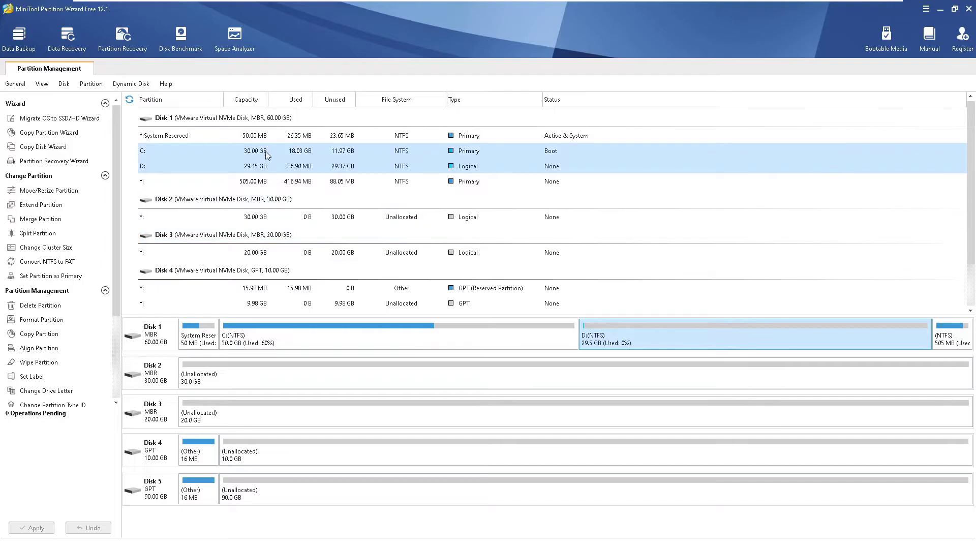
- Split D: with an Original Partition Size of 15 GB, leaving a new 14.45 GB E:
click(265, 153)
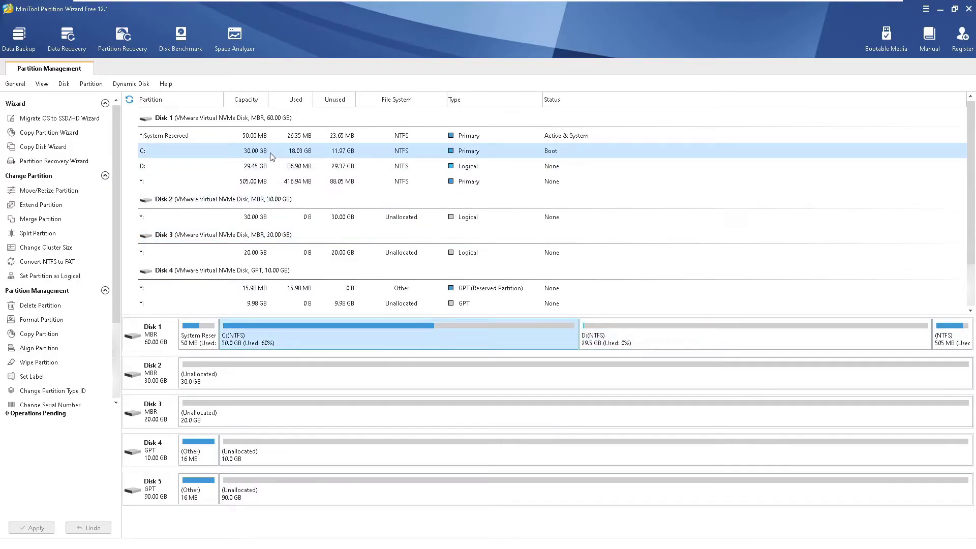
click(688, 340)
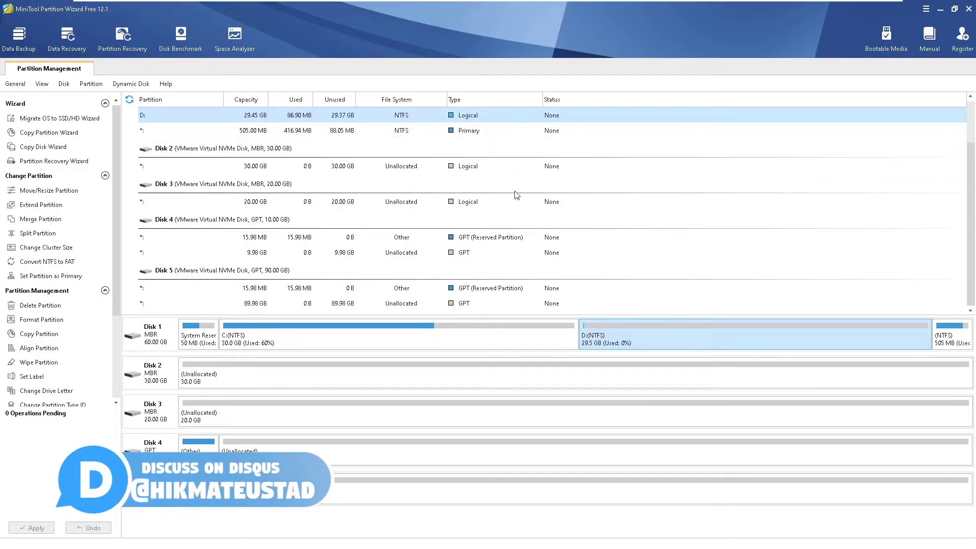
scroll(700, 155, up, 2)
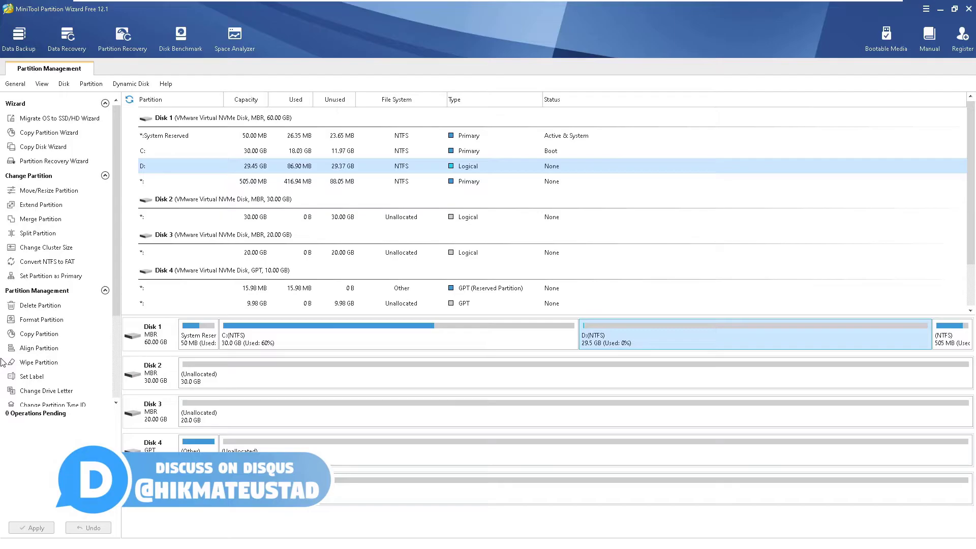
click(33, 237)
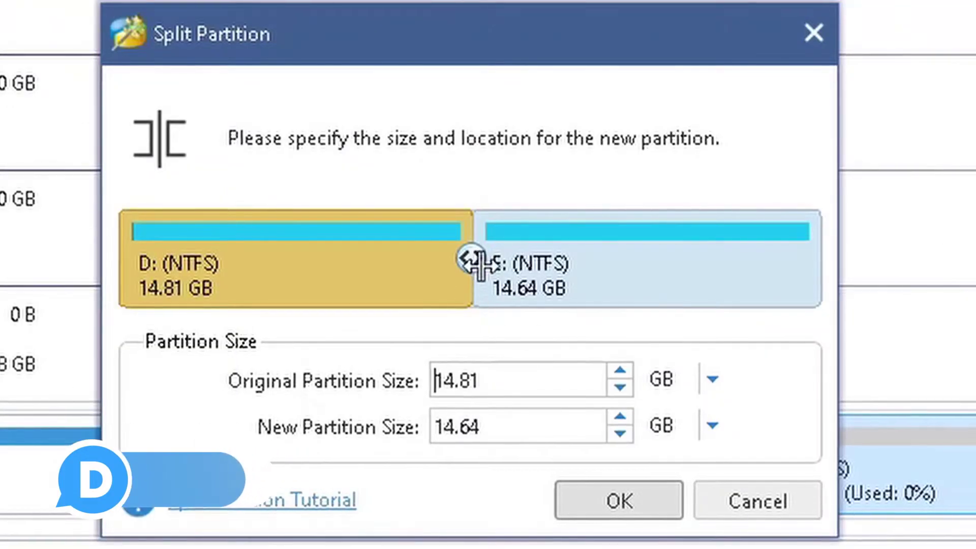
drag(478, 264, 441, 257)
text(10)
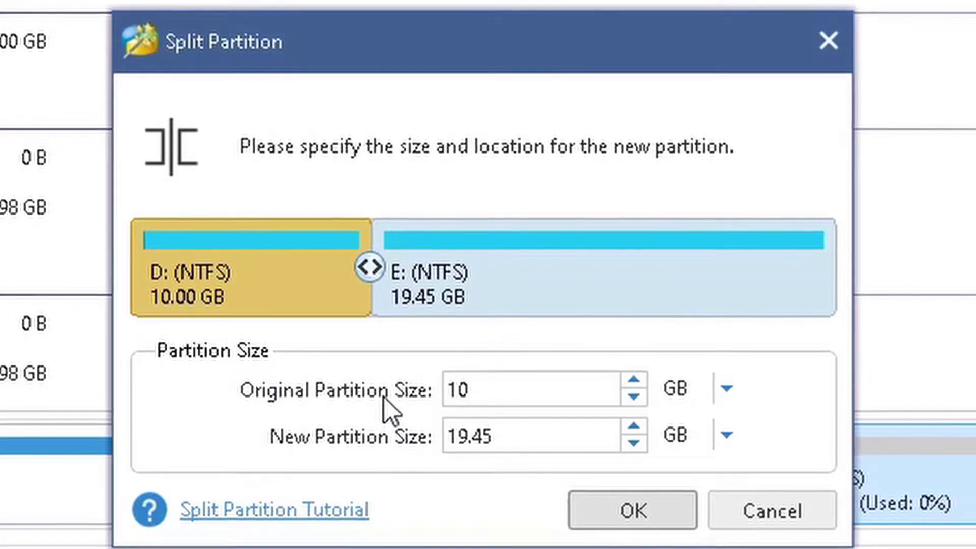
key(BackSpace)
text(5)
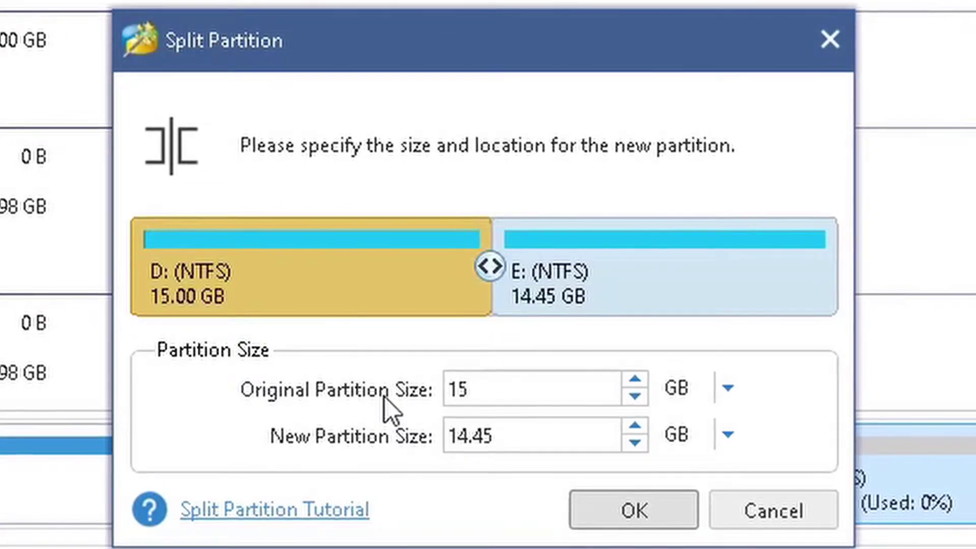
click(653, 524)
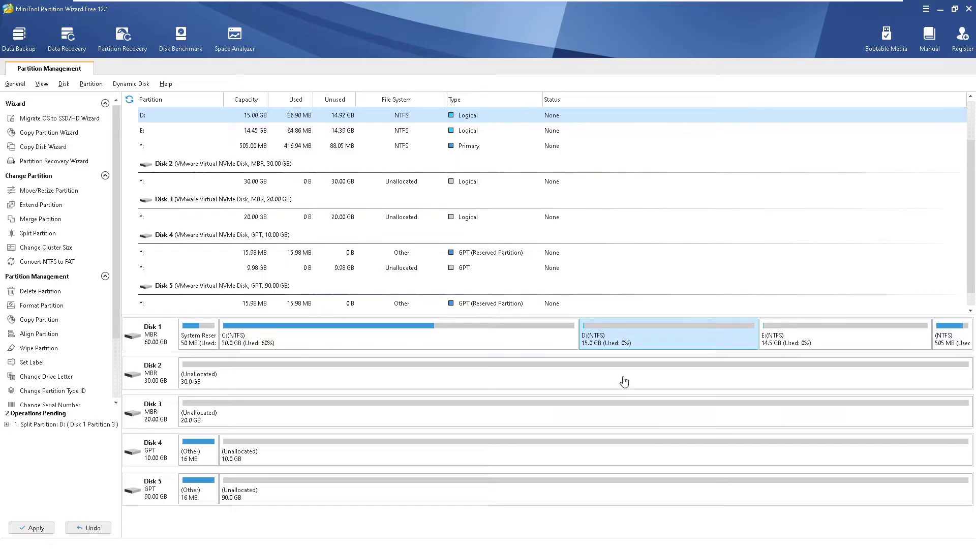
- Apply the pending D: split, confirming it and dismissing the success message
click(31, 529)
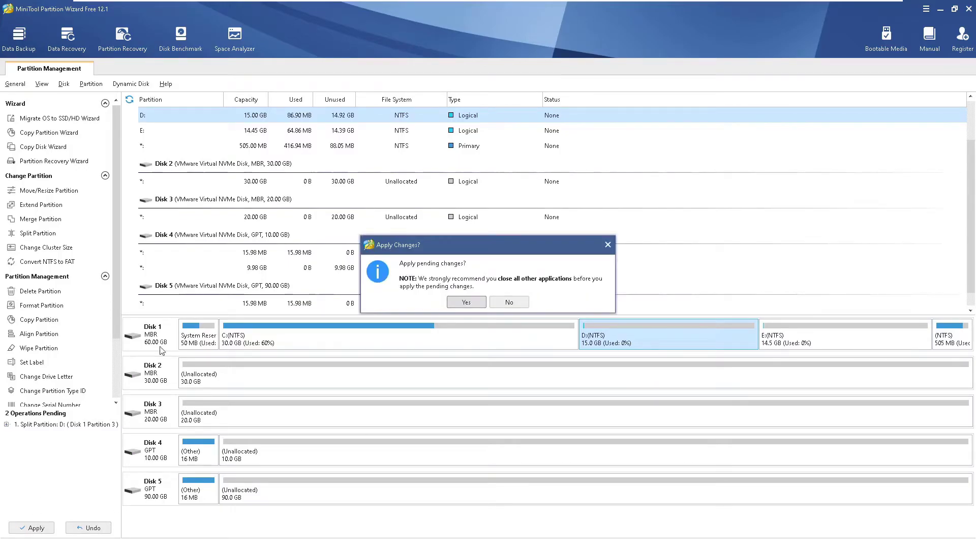
click(466, 303)
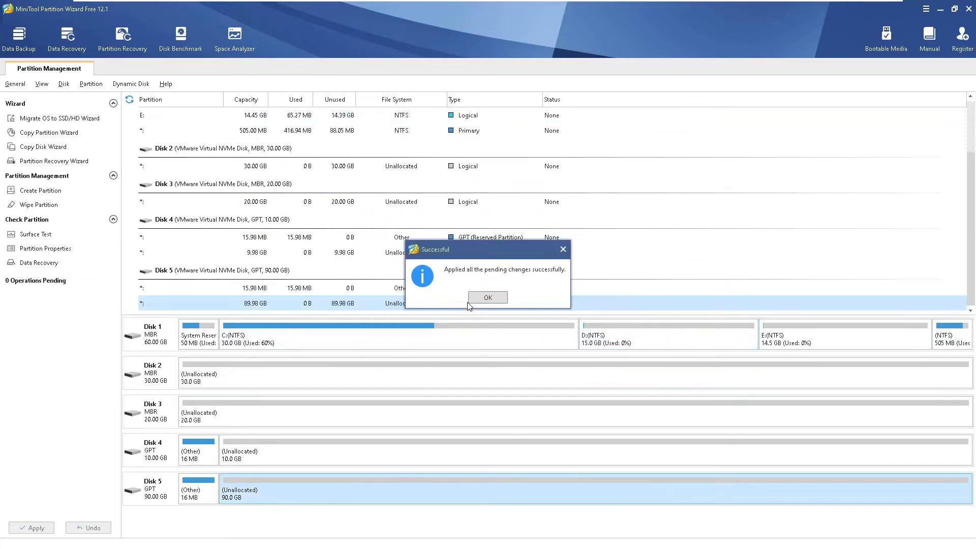
click(485, 298)
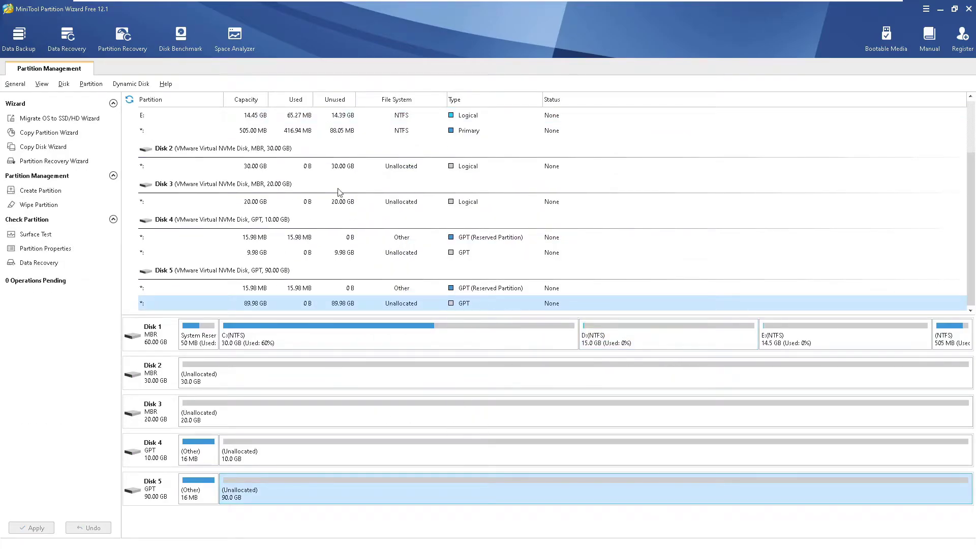
- Review the resulting C:, 15 GB D: and 14.45 GB E: partitions on Disk 1
scroll(340, 192, up, 3)
click(208, 151)
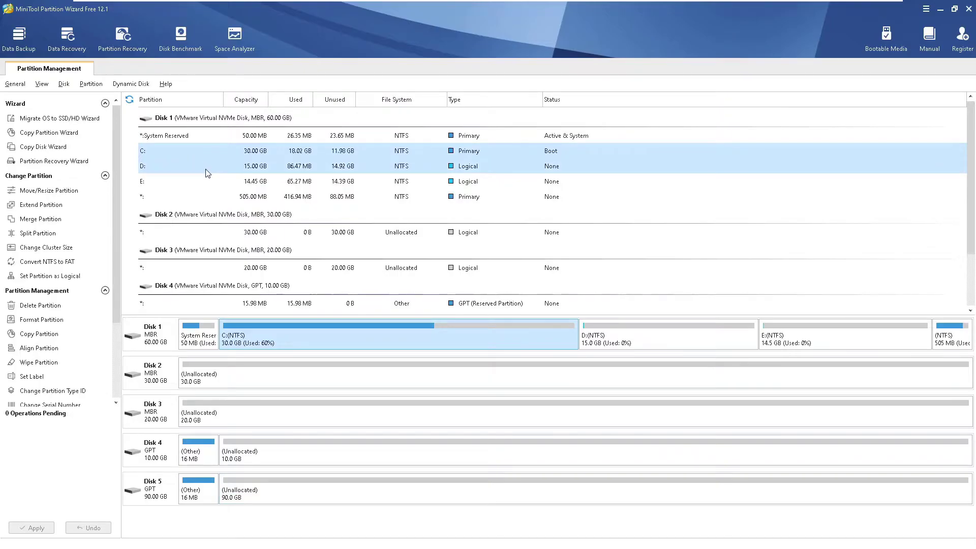
click(207, 171)
click(208, 183)
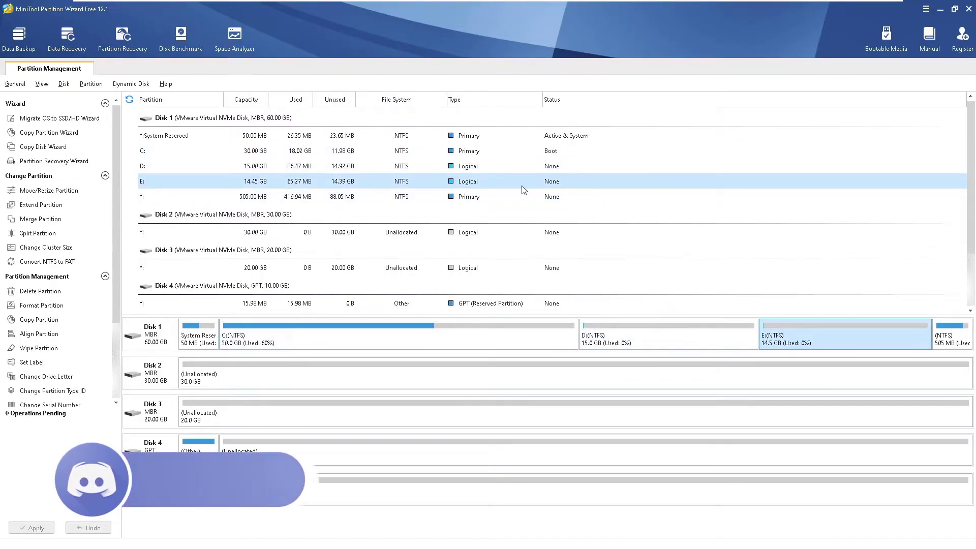
click(378, 337)
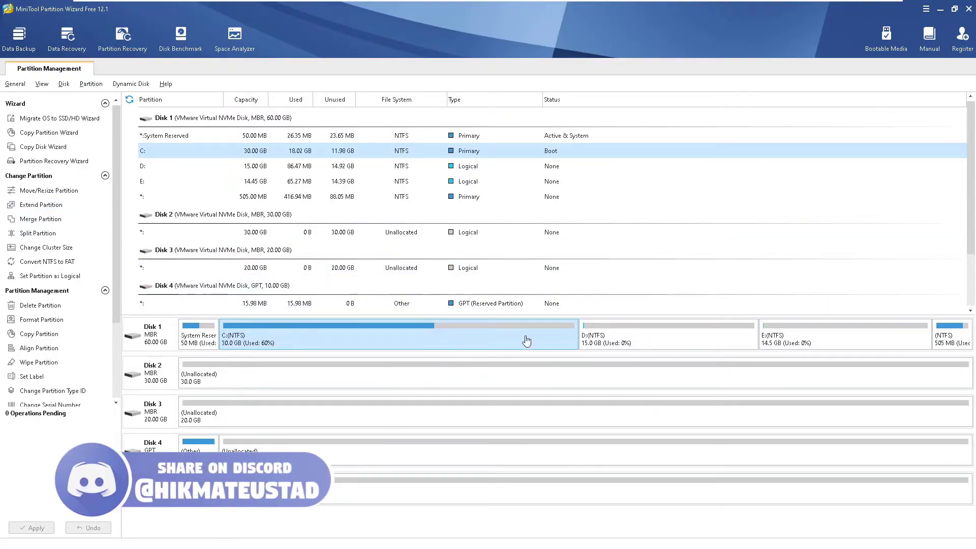
scroll(527, 340, down, 1)
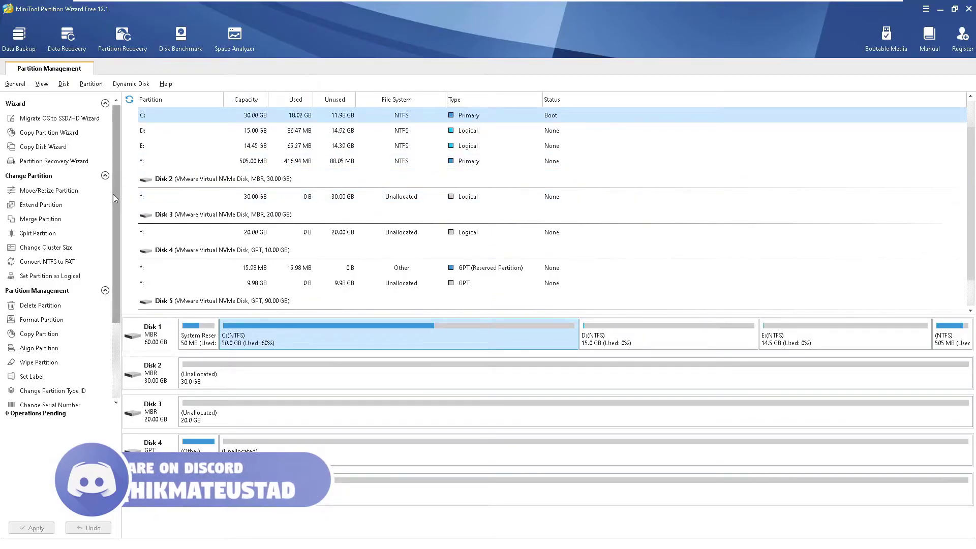
- Extend C: with E: as the source, taking 4.99 GB so C: becomes 34.99 GB
click(38, 207)
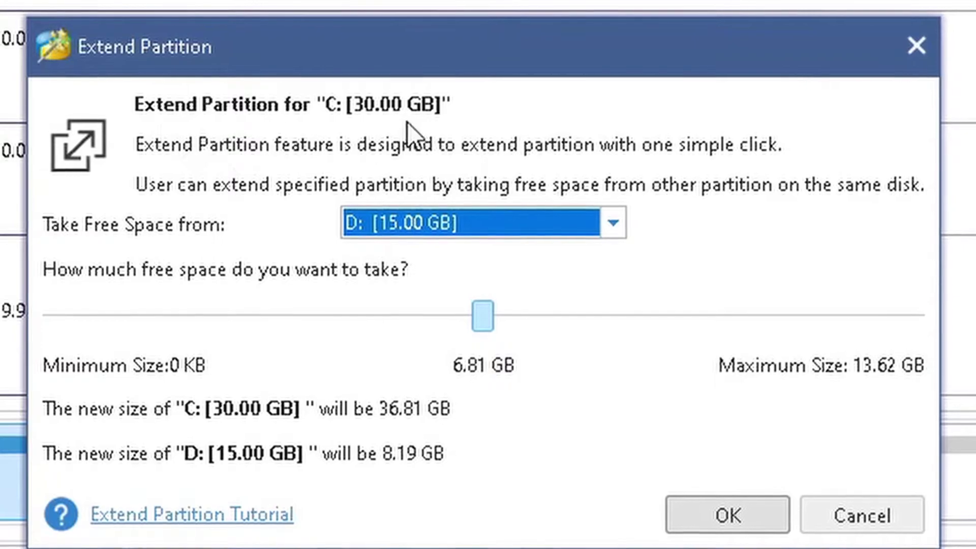
mouse_move(482, 314)
mouse_down()
mouse_move(575, 311)
mouse_move(471, 309)
mouse_up()
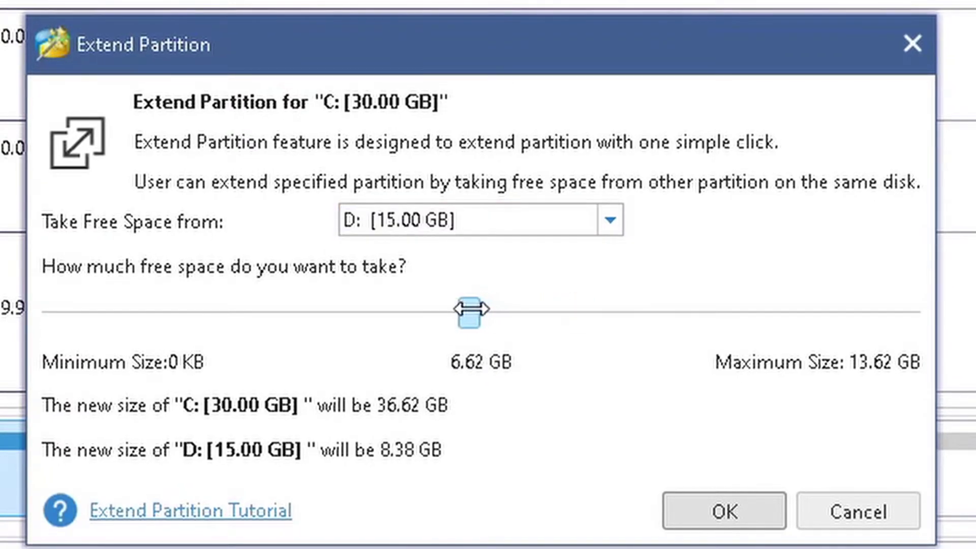
click(499, 227)
click(486, 269)
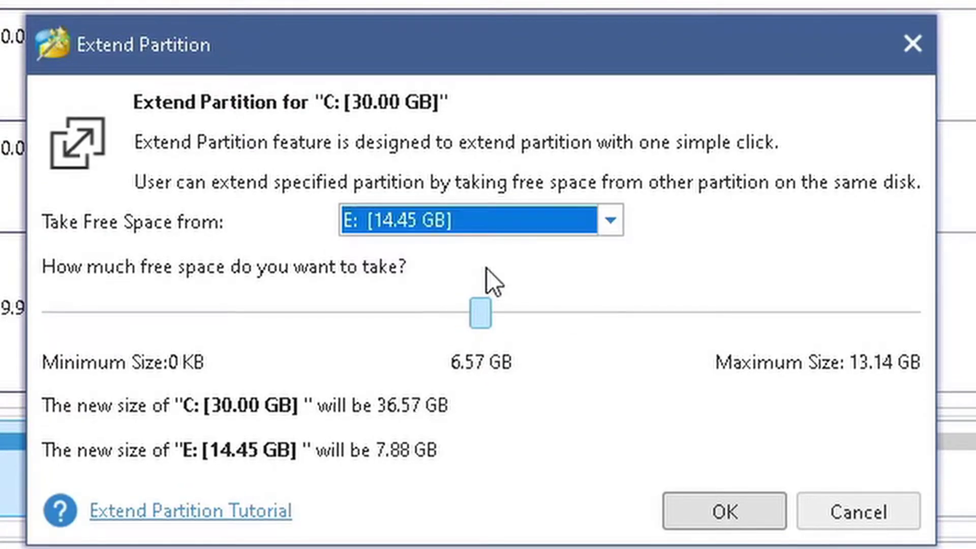
drag(483, 315, 365, 320)
drag(428, 321, 475, 328)
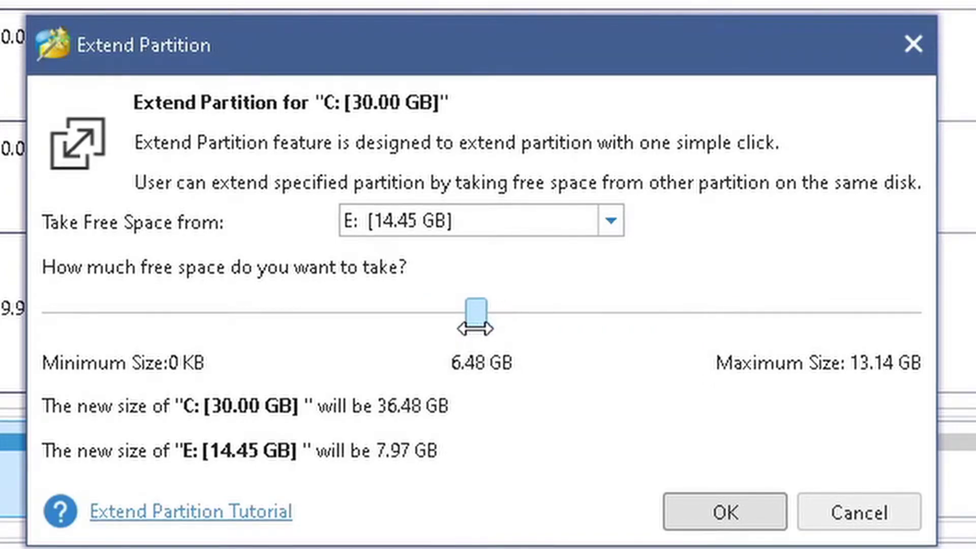
click(559, 216)
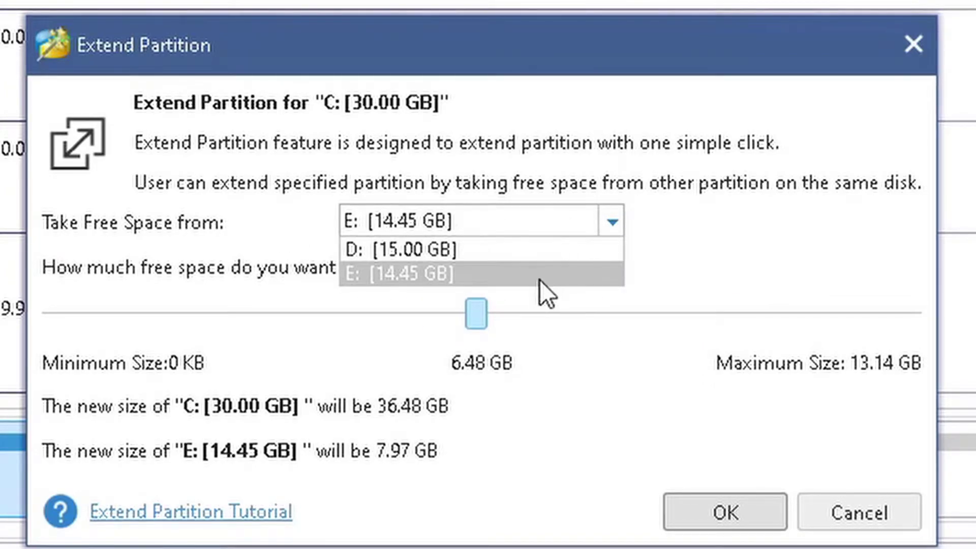
click(527, 273)
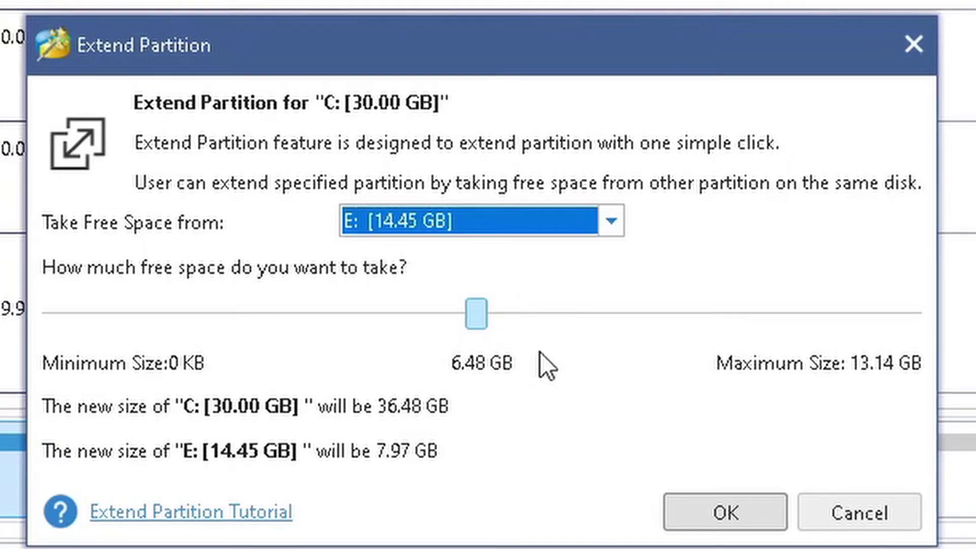
click(475, 321)
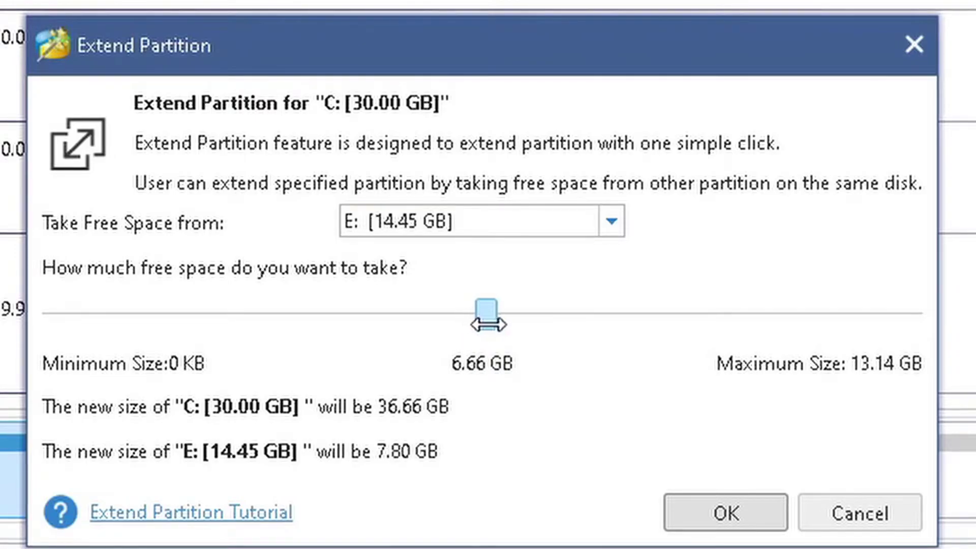
drag(488, 321, 373, 321)
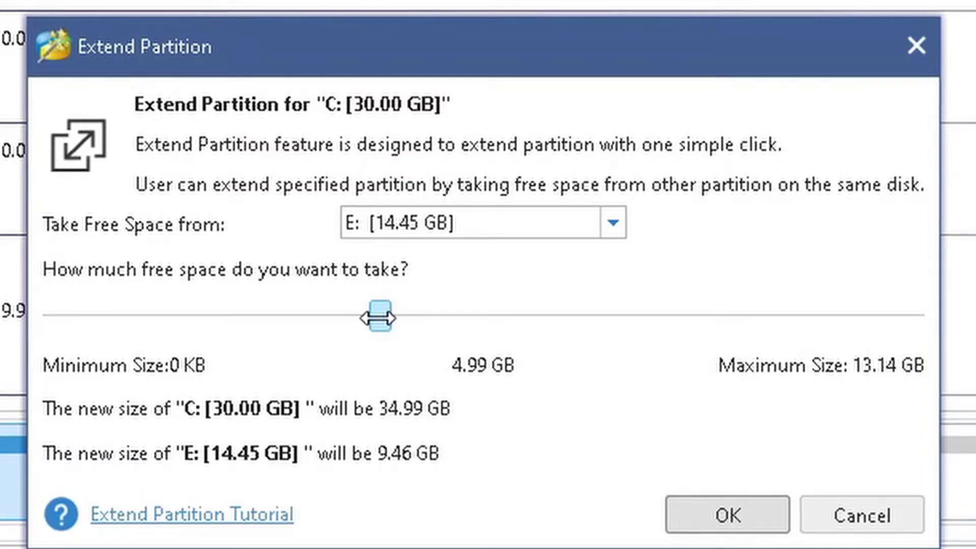
mouse_move(380, 318)
mouse_down()
mouse_move(365, 318)
mouse_move(379, 318)
mouse_up()
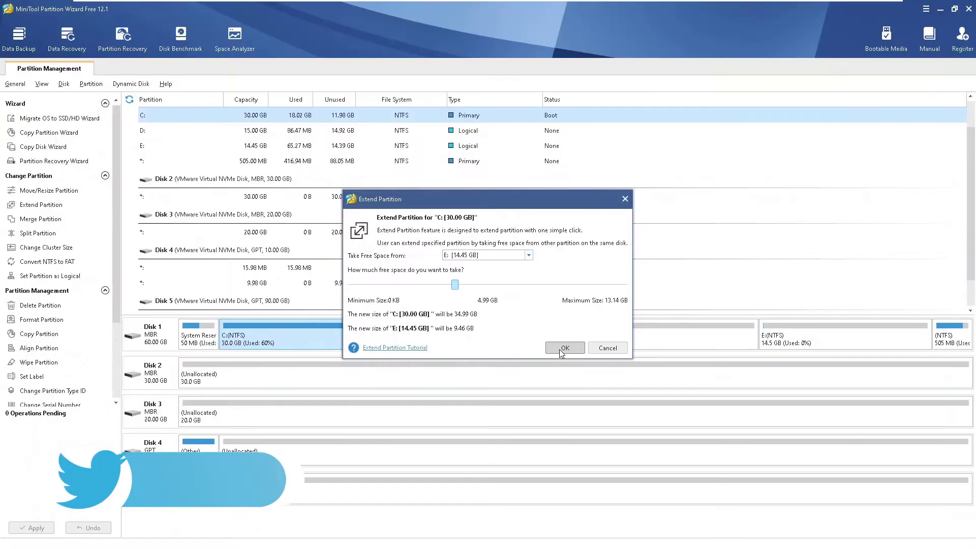
- Confirm and apply the extension, leaving C: at 34.99 GB and E: at 9.46 GB
click(725, 516)
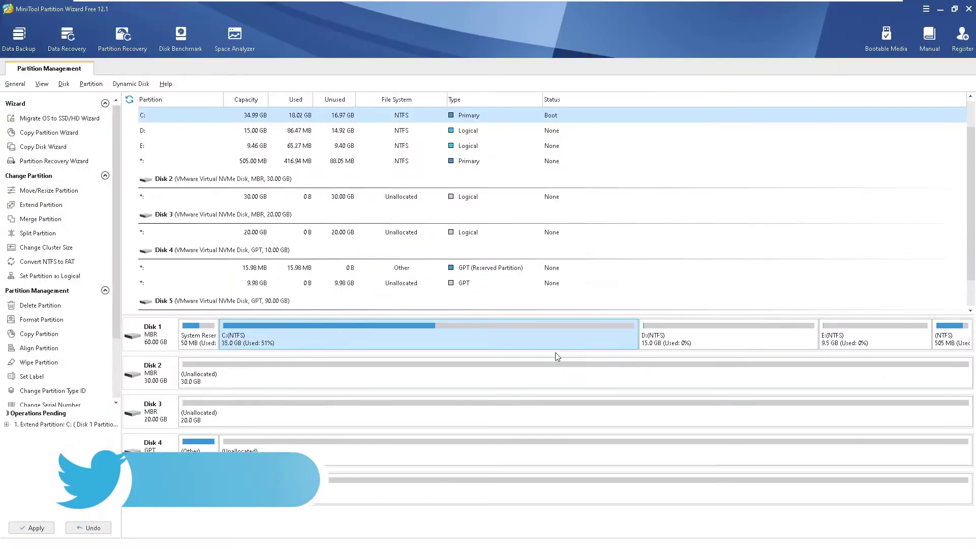
click(32, 528)
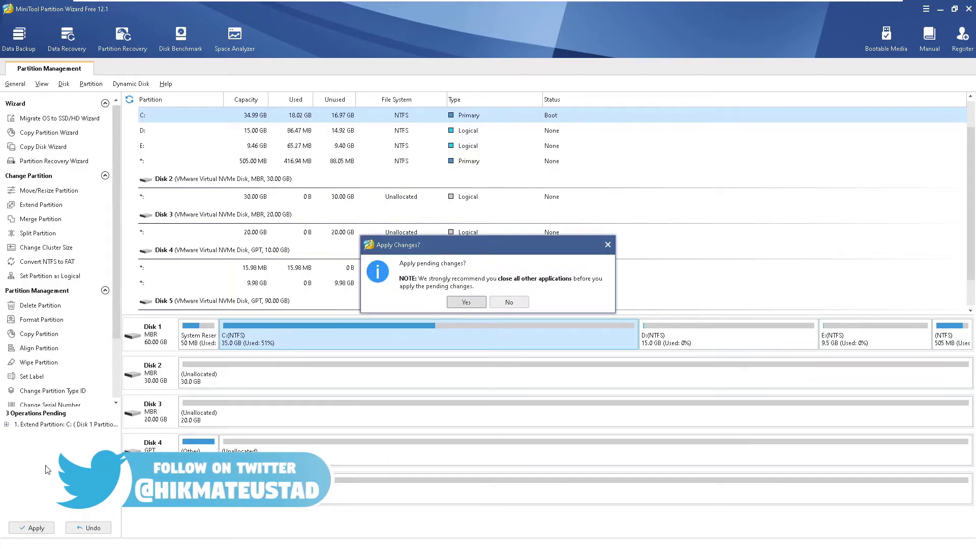
click(465, 302)
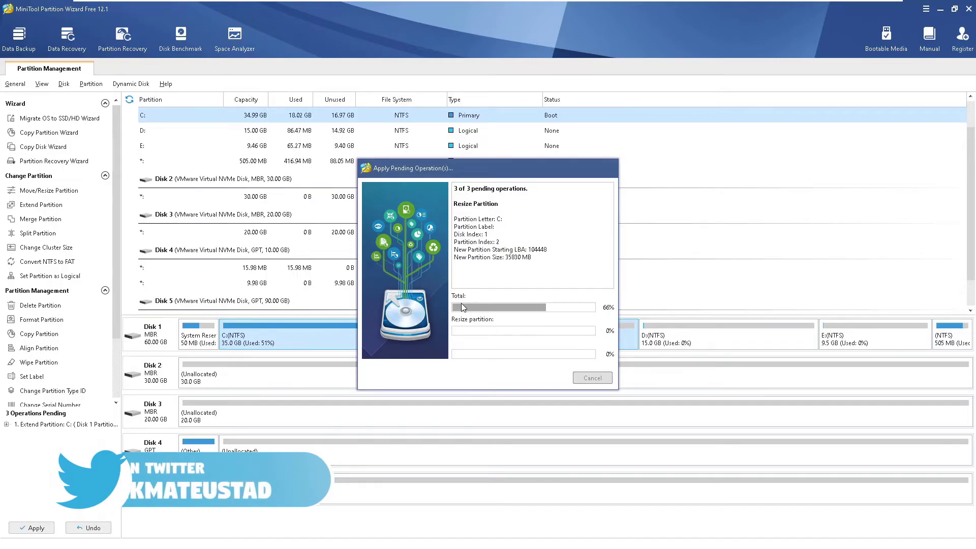
click(476, 298)
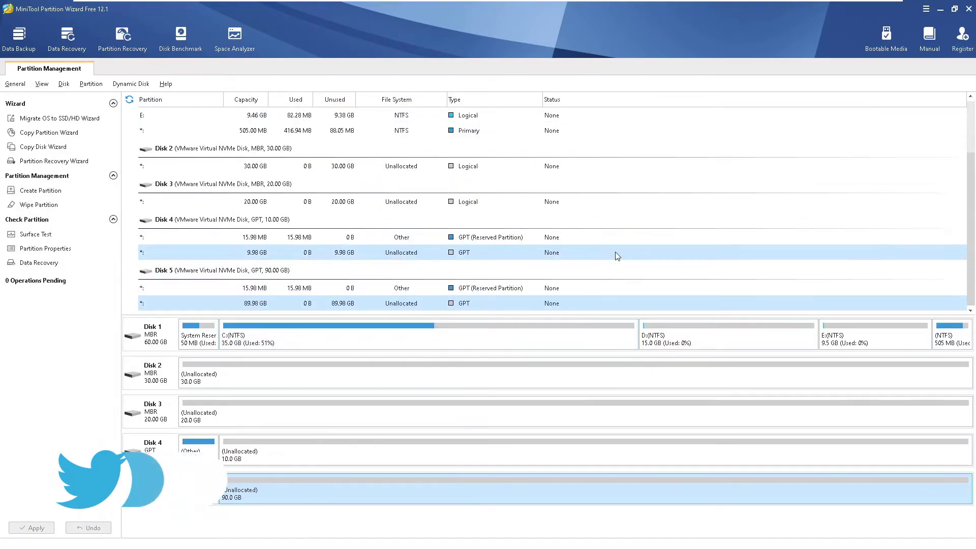
click(598, 342)
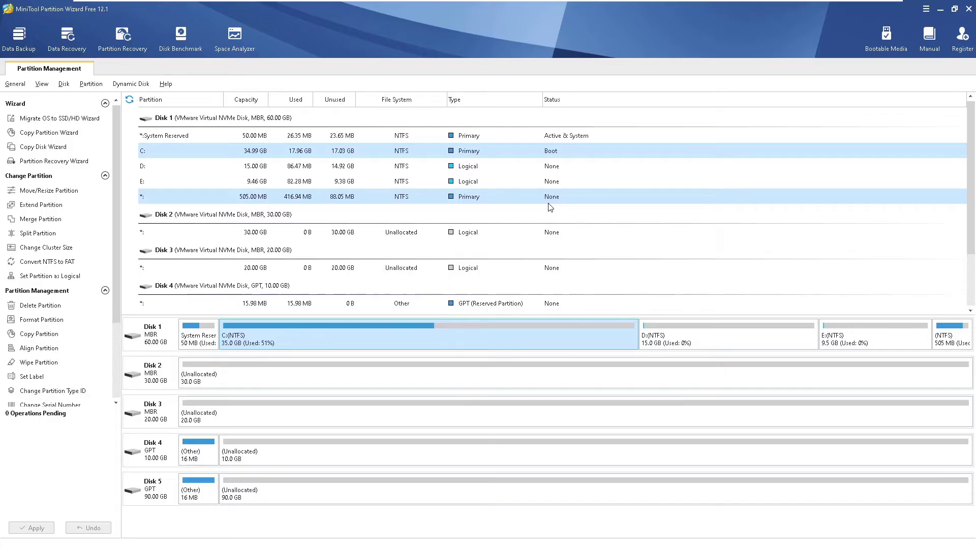
- Start extending C: and choose D: as the partition to take free space from
scroll(550, 206, down, 1)
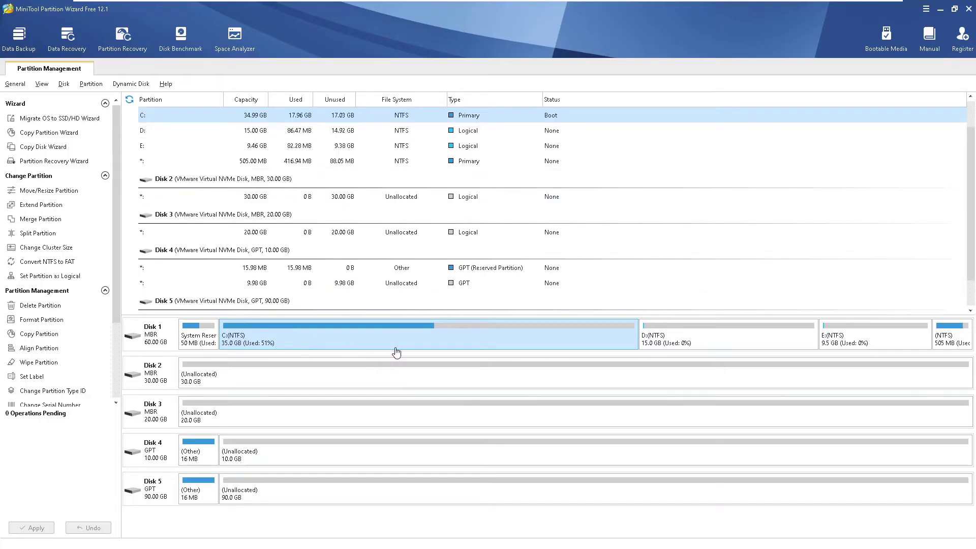
click(30, 209)
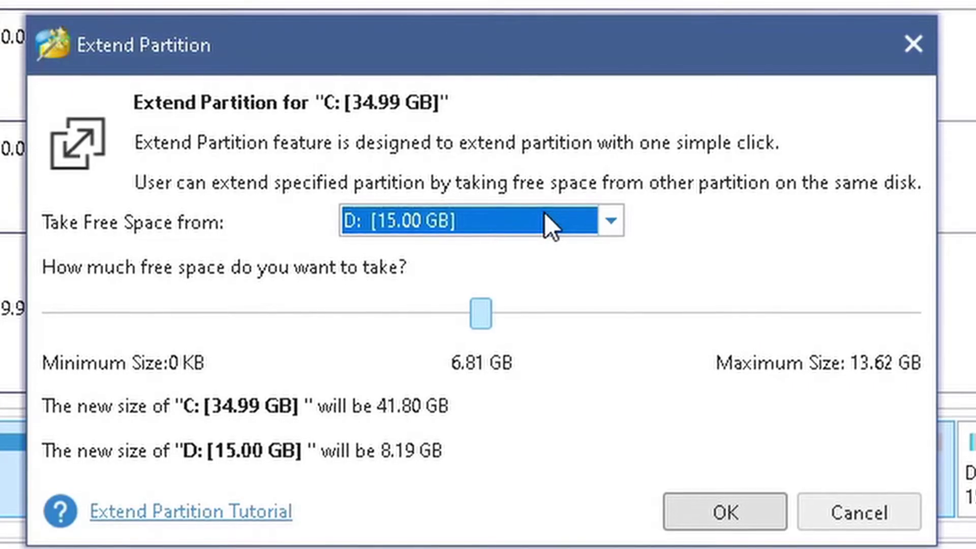
click(509, 255)
click(530, 274)
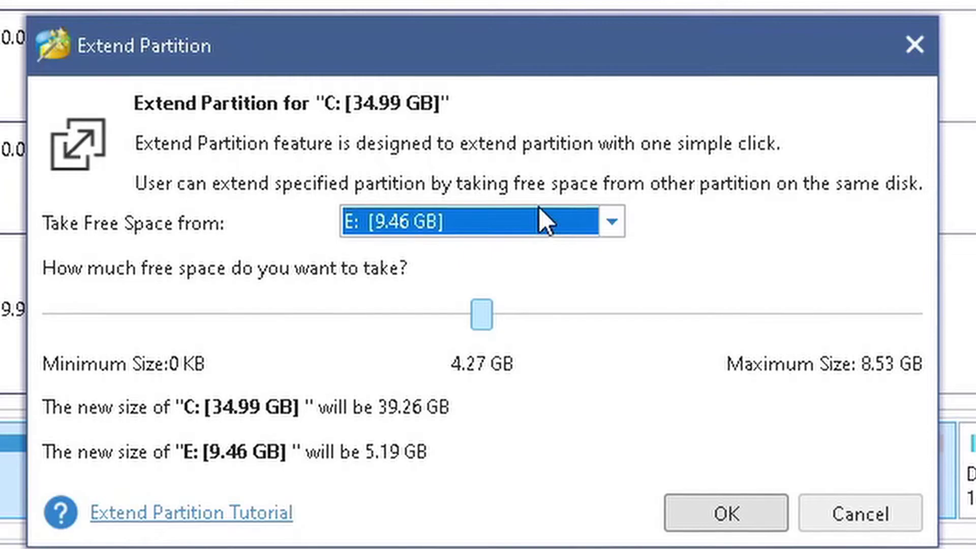
click(539, 209)
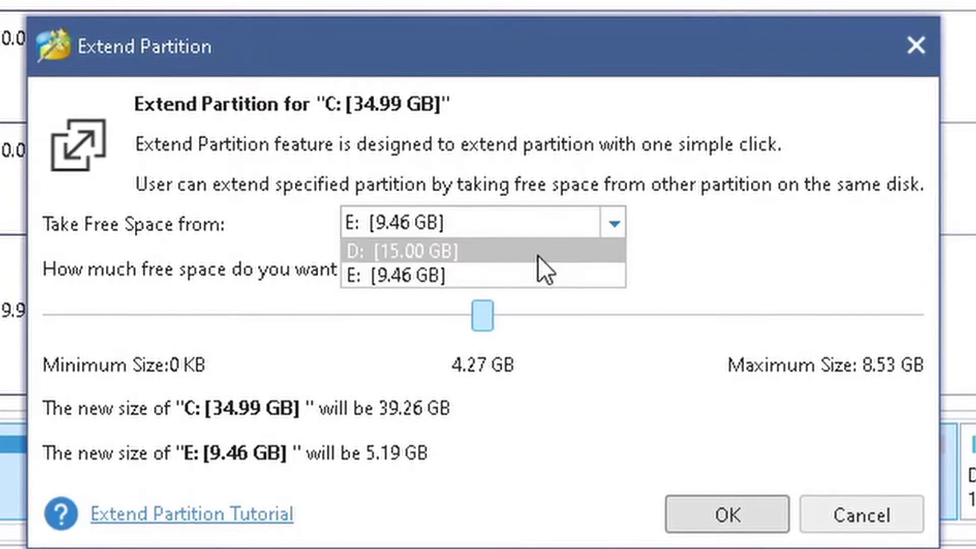
click(539, 252)
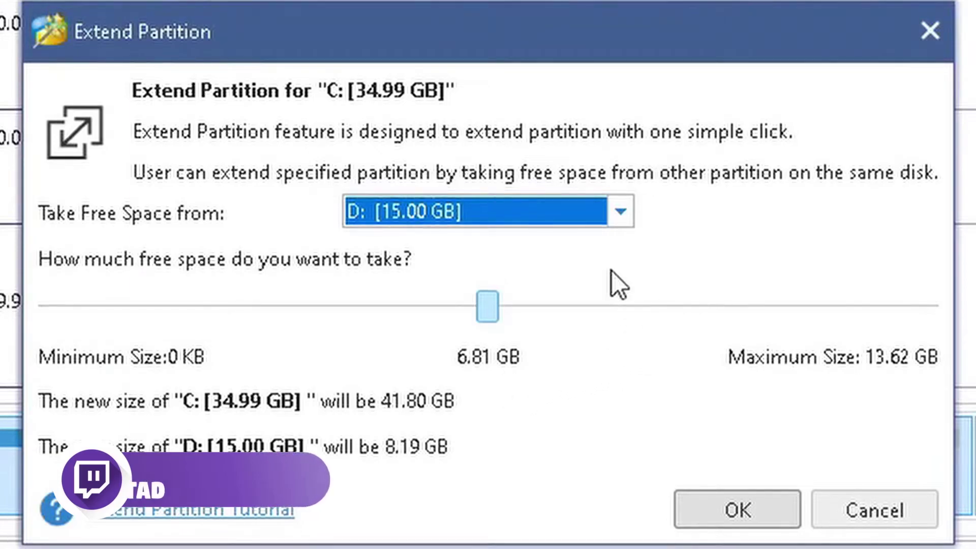
click(548, 208)
click(536, 264)
click(533, 216)
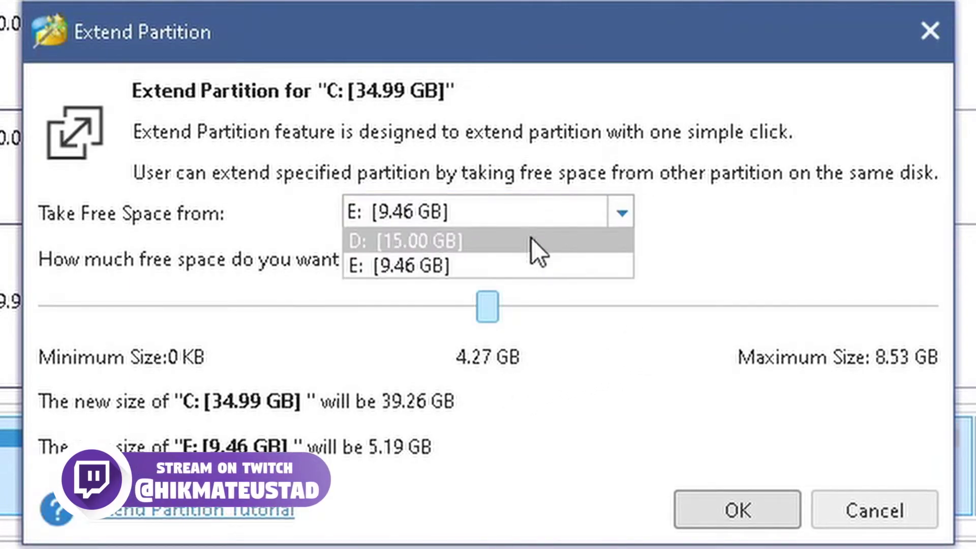
click(531, 238)
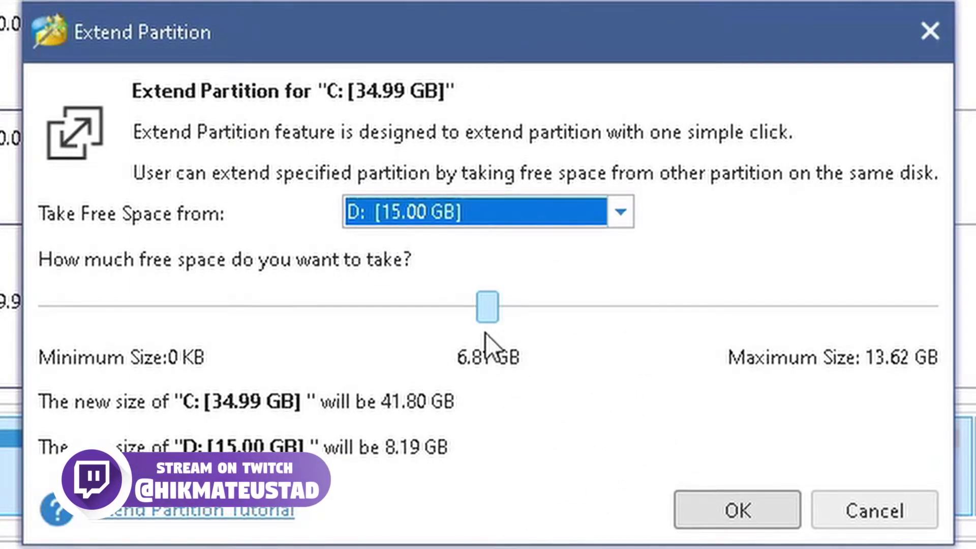
- Take 5.00 GB from D:, making C: 39.99 GB and D: 10.00 GB, and confirm
drag(488, 319, 953, 317)
drag(809, 316, 371, 322)
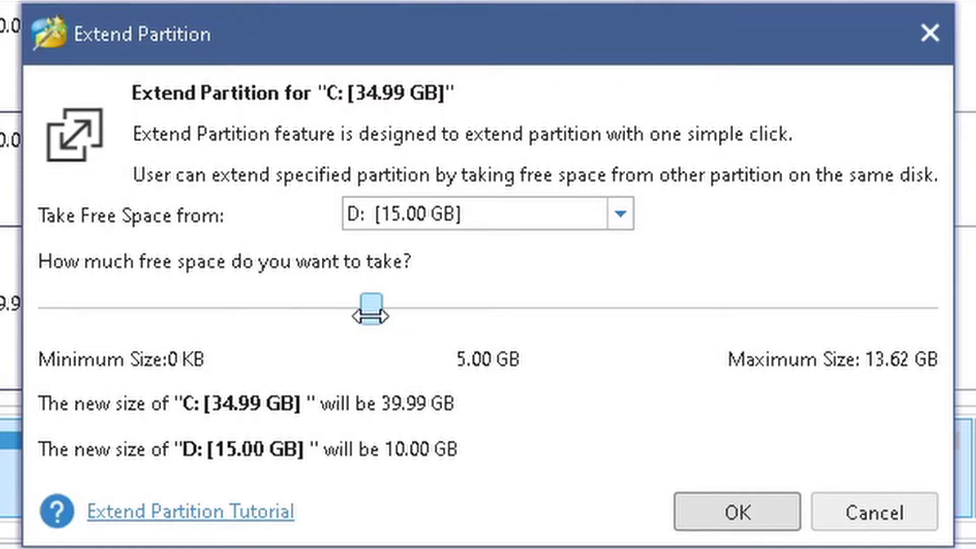
drag(371, 316, 367, 317)
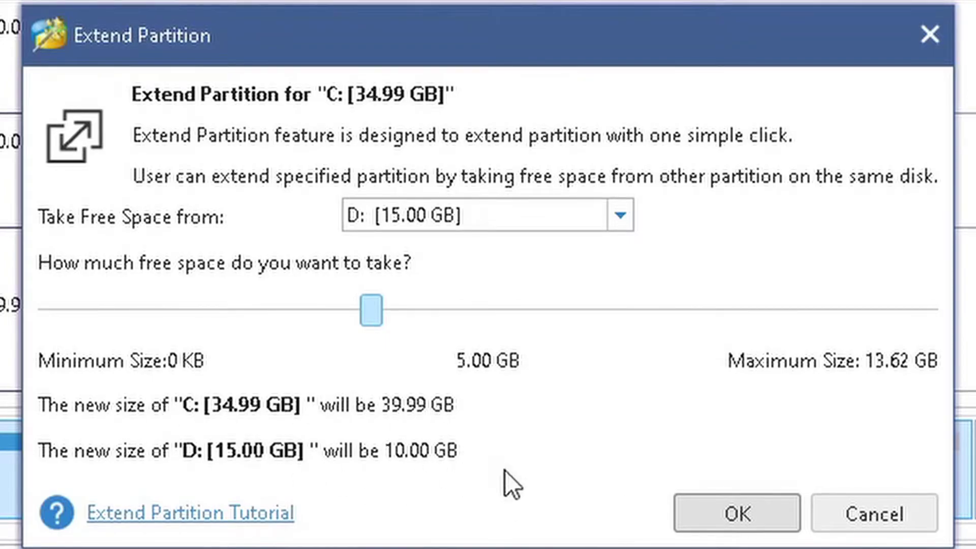
click(728, 514)
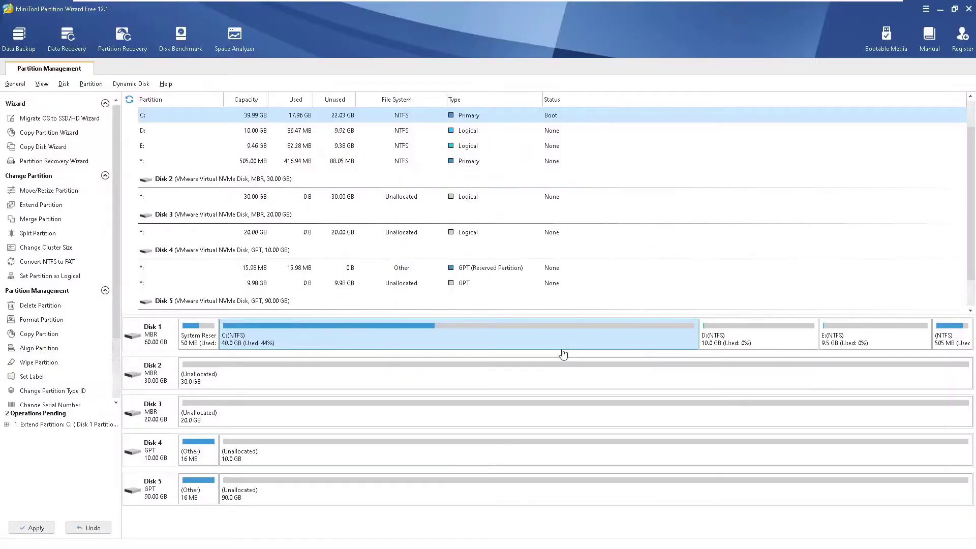
- Apply the queued extension so C: becomes 39.99 GB and D: 10.00 GB
click(36, 531)
click(466, 302)
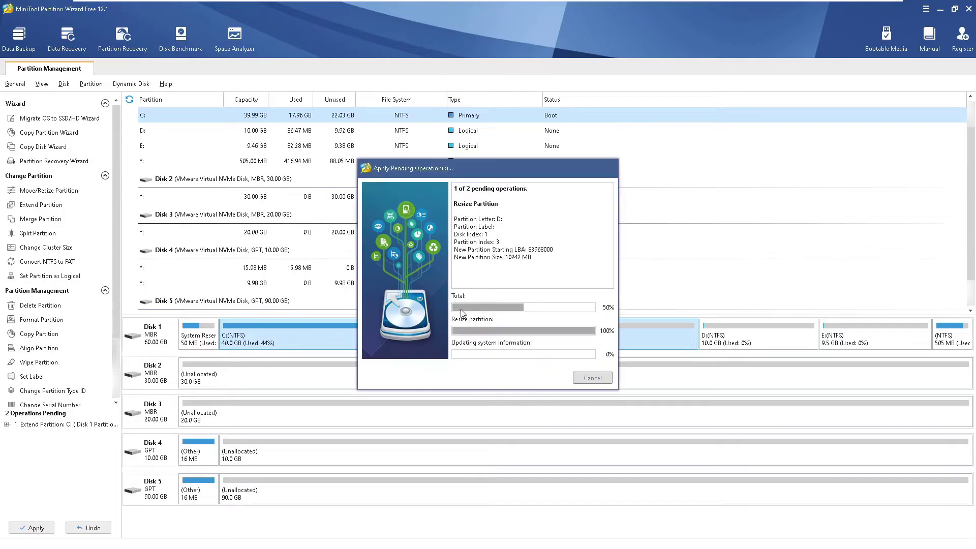
click(487, 298)
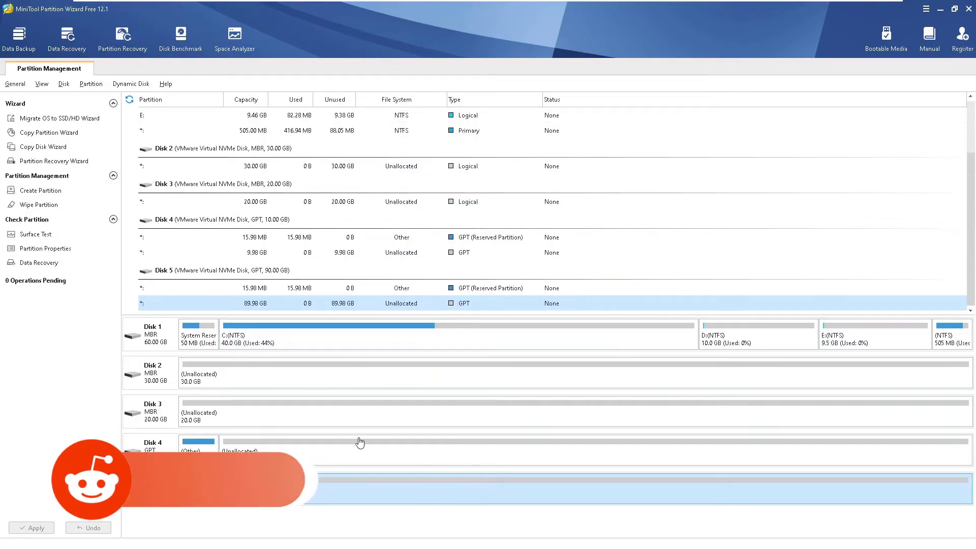
- Check the new sizes of C:, D: and E: in the Disk 1 map
click(384, 336)
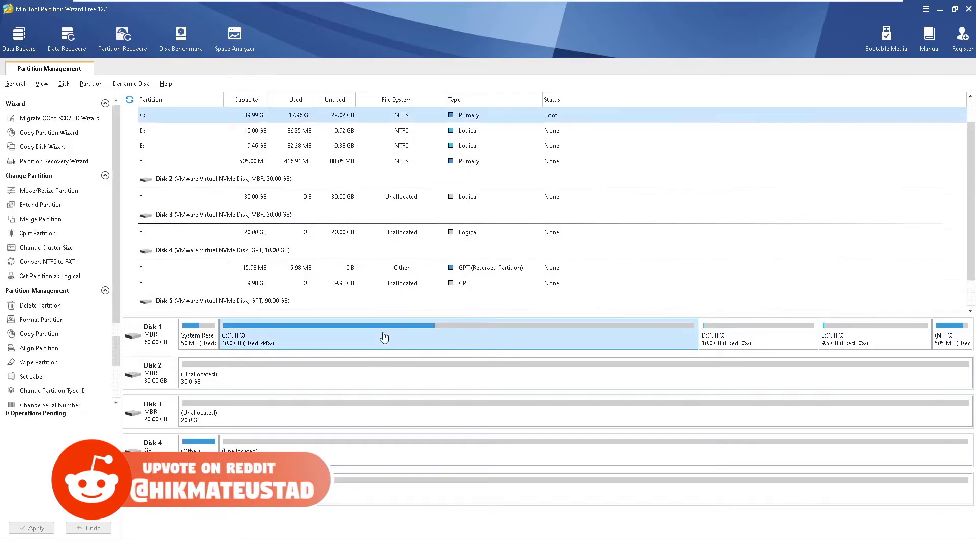
scroll(349, 187, up, 1)
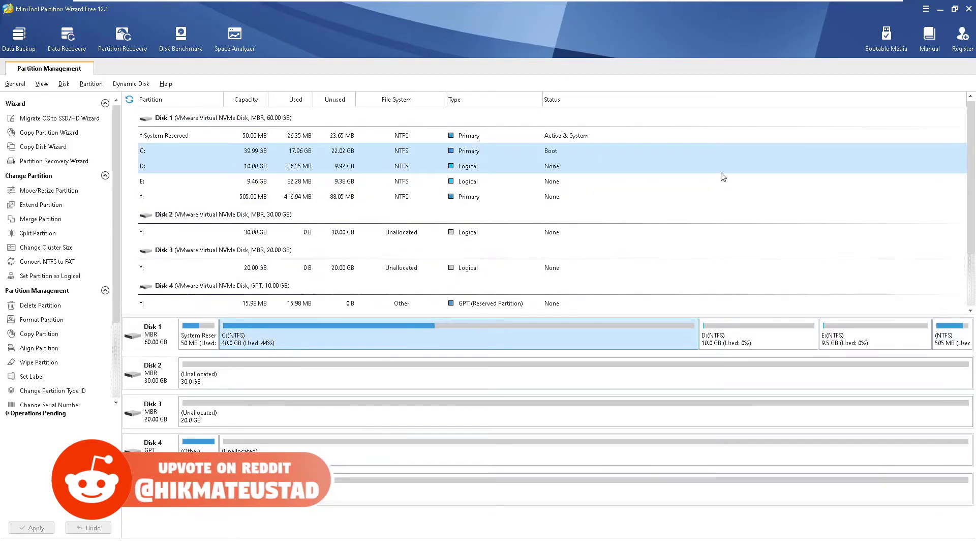
click(588, 347)
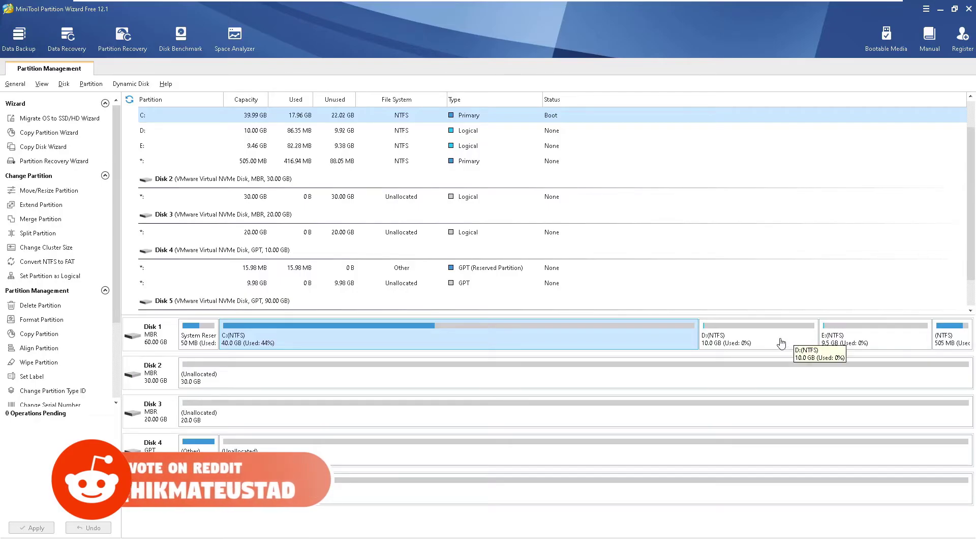
click(721, 335)
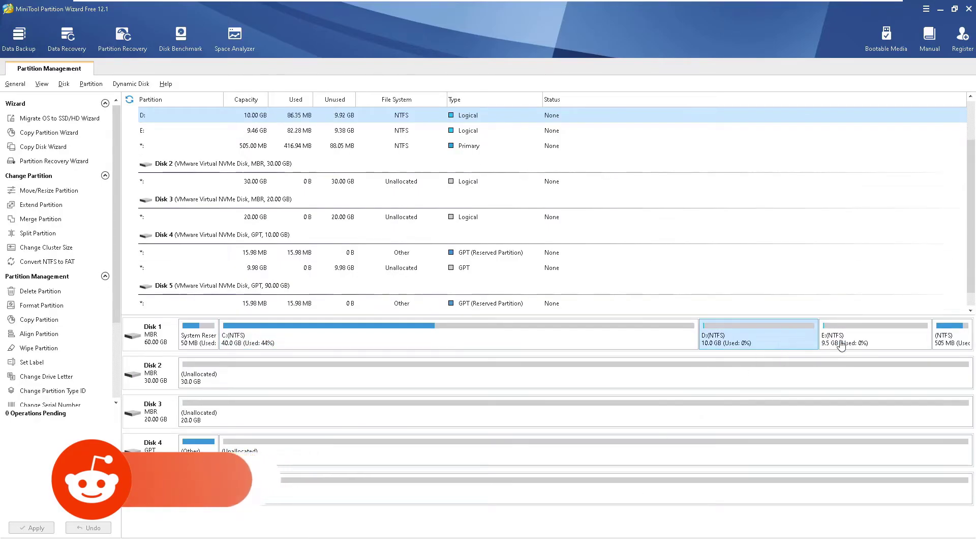
click(872, 338)
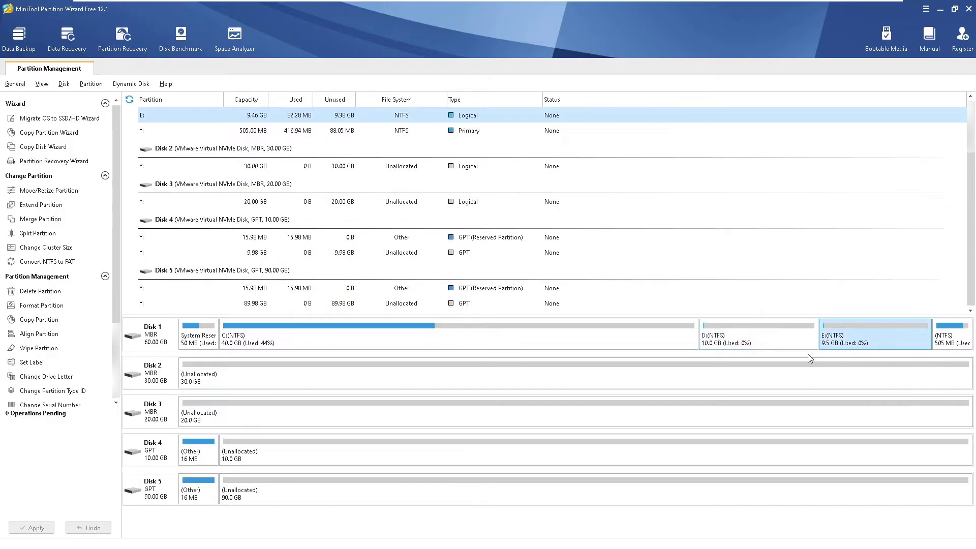
click(787, 348)
click(857, 345)
- Open Local Disk (D:) in File Explorer and create a new text document there
key(super+r)
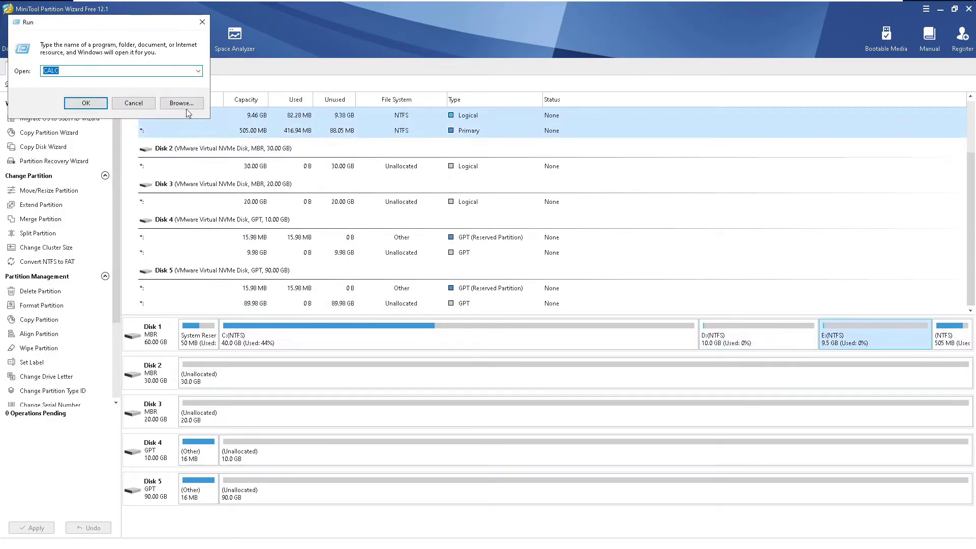
key(Escape)
key(super+e)
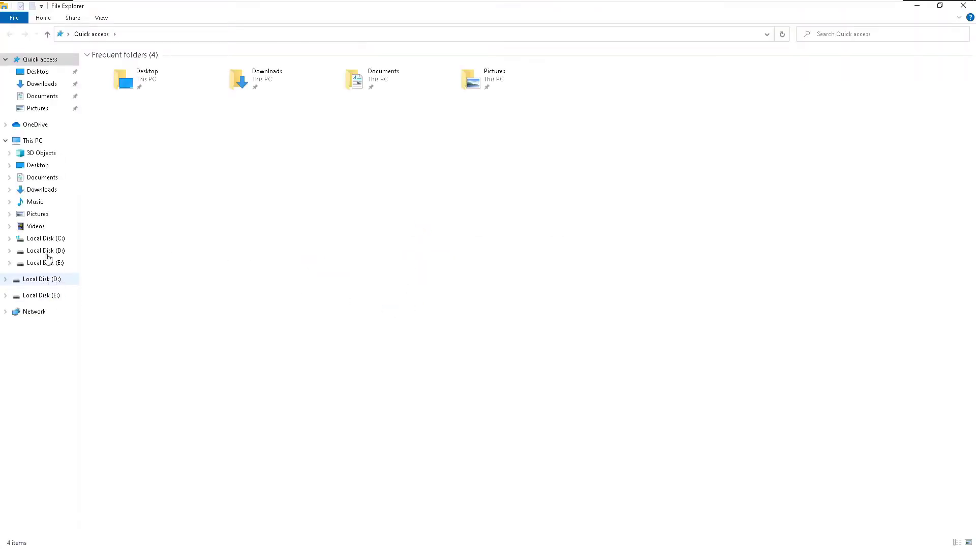
click(33, 140)
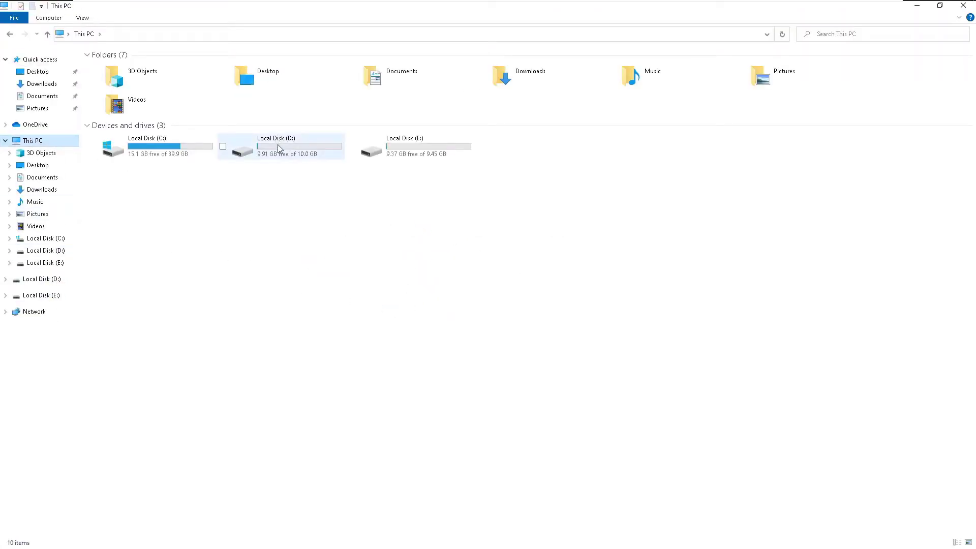
double_click(566, 291)
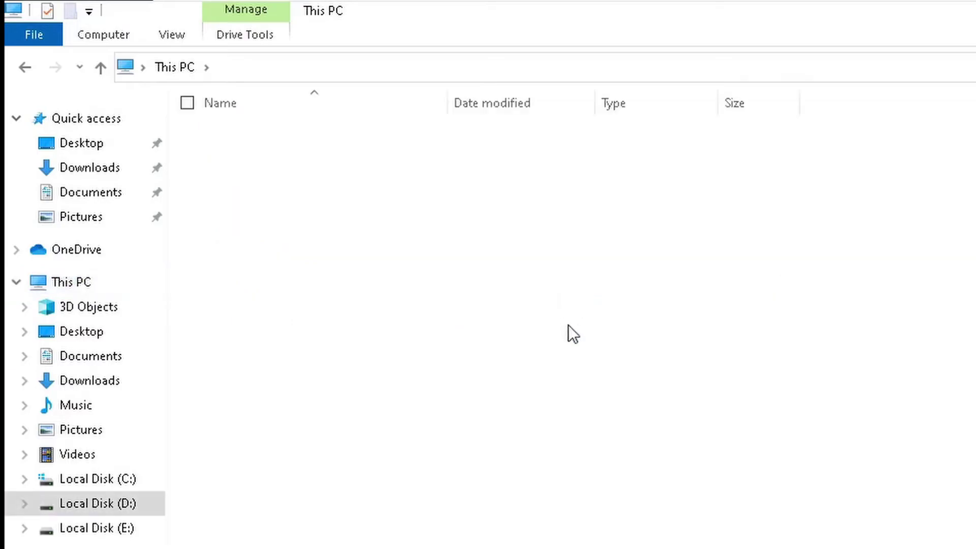
right_click(313, 247)
mouse_move(290, 446)
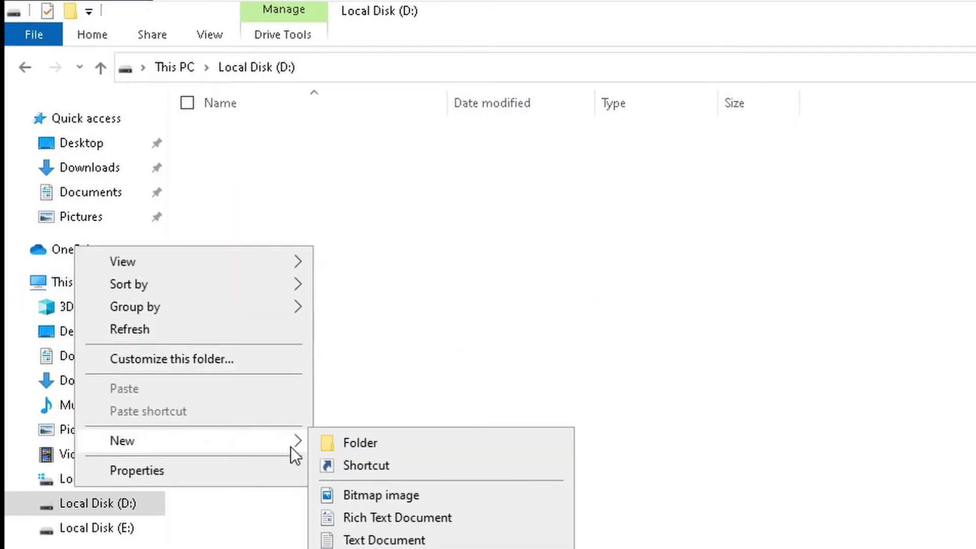
click(440, 541)
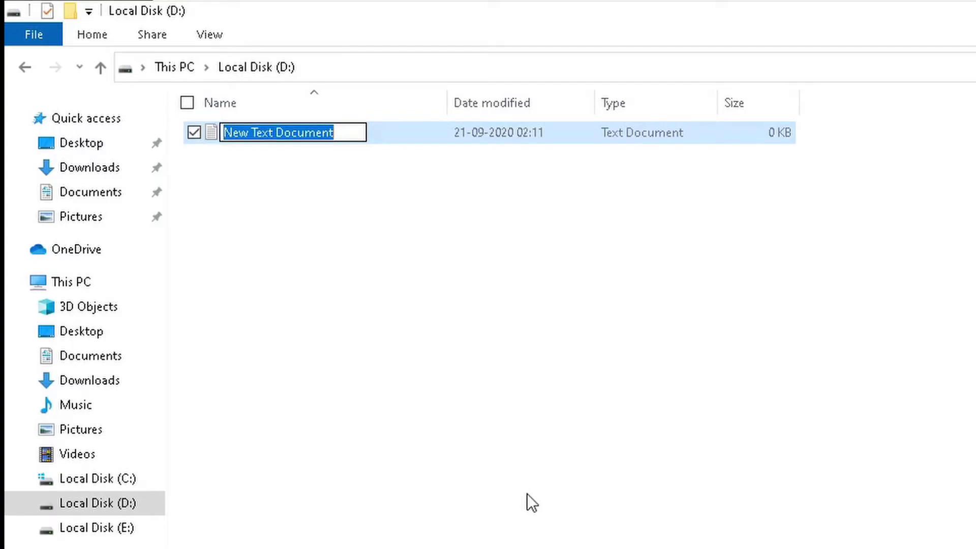
- Name the file Test, write 'This is some extrememly important data' in it, save and close
text(Test)
key(Return)
key(Return)
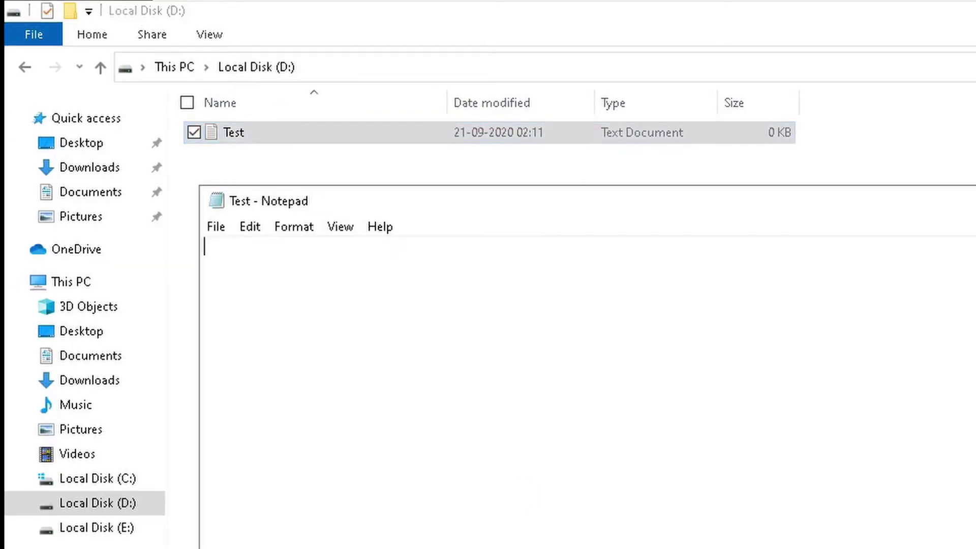
text(This is some ex)
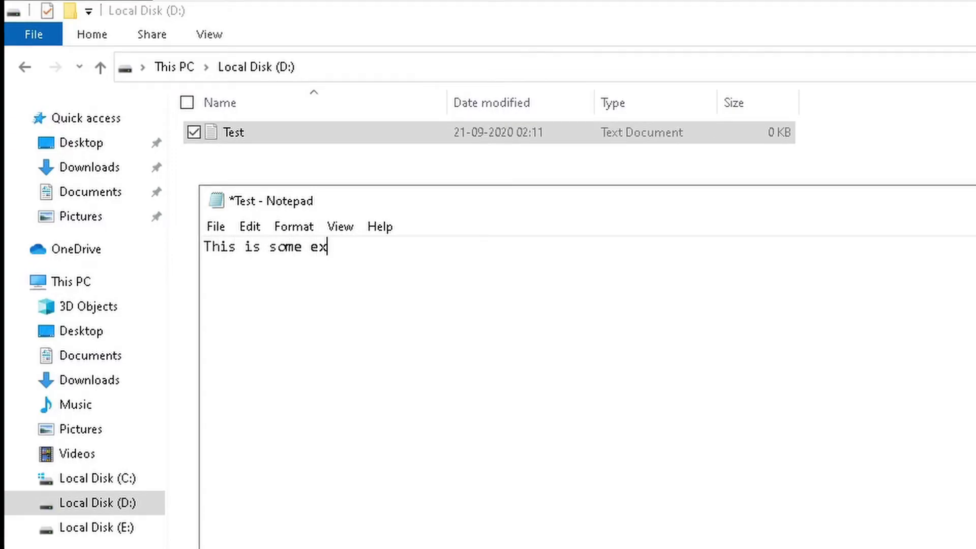
text( important data)
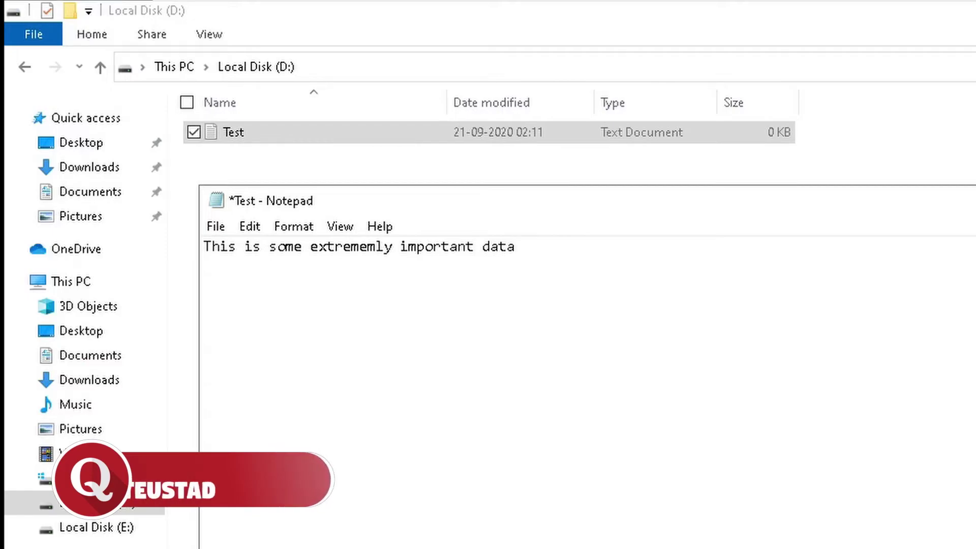
key(ctrl+s)
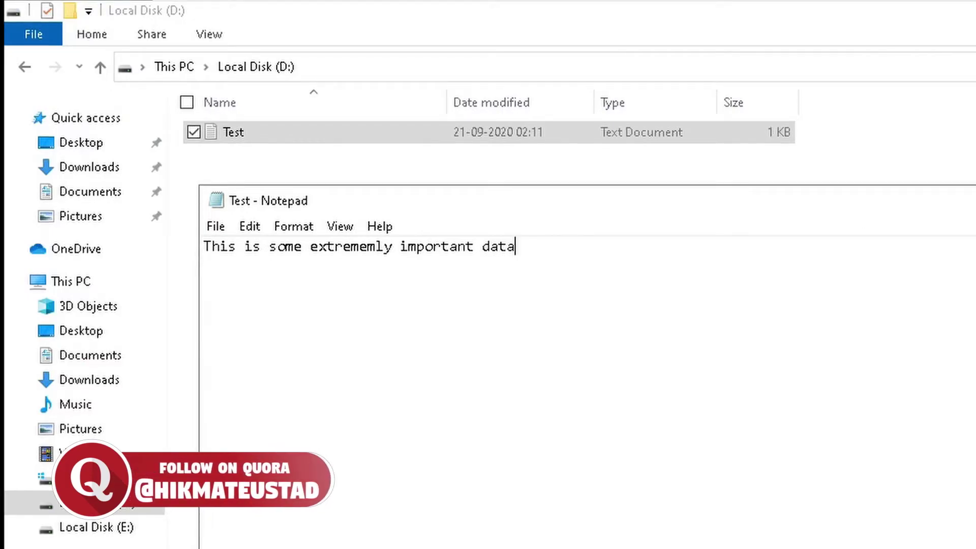
key(alt+F4)
click(108, 528)
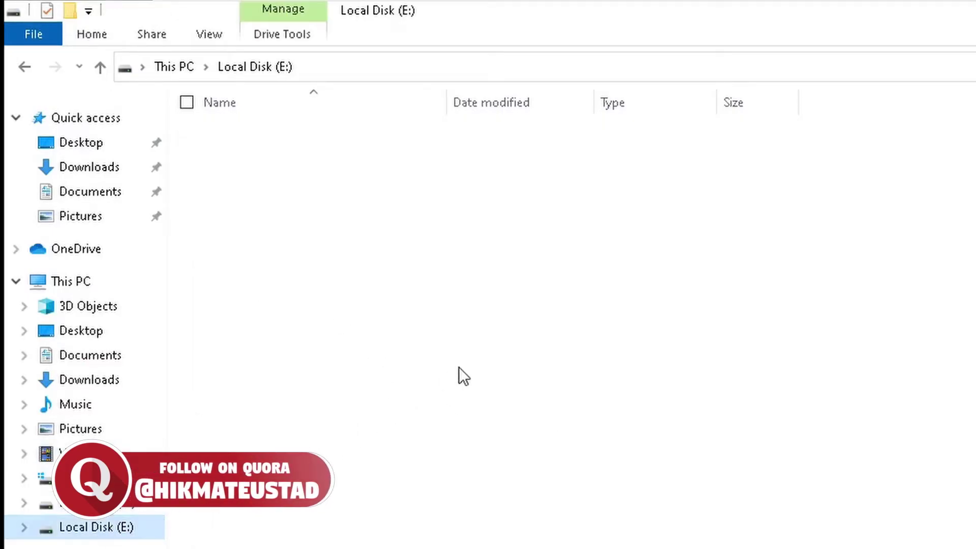
- Create a Verify text document on E:, type 'You have been edified since you love edification.' and save it
right_click(542, 289)
mouse_move(436, 506)
click(610, 548)
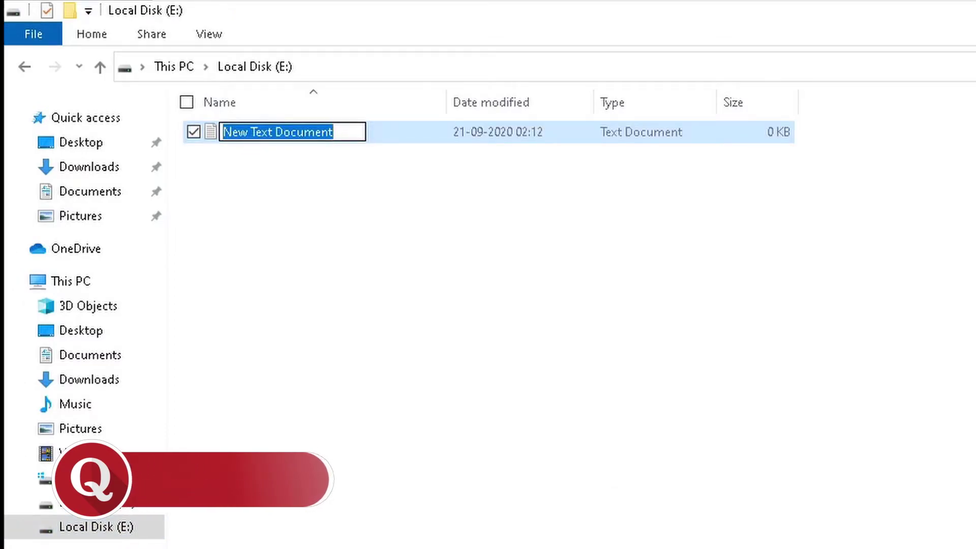
text(Verify)
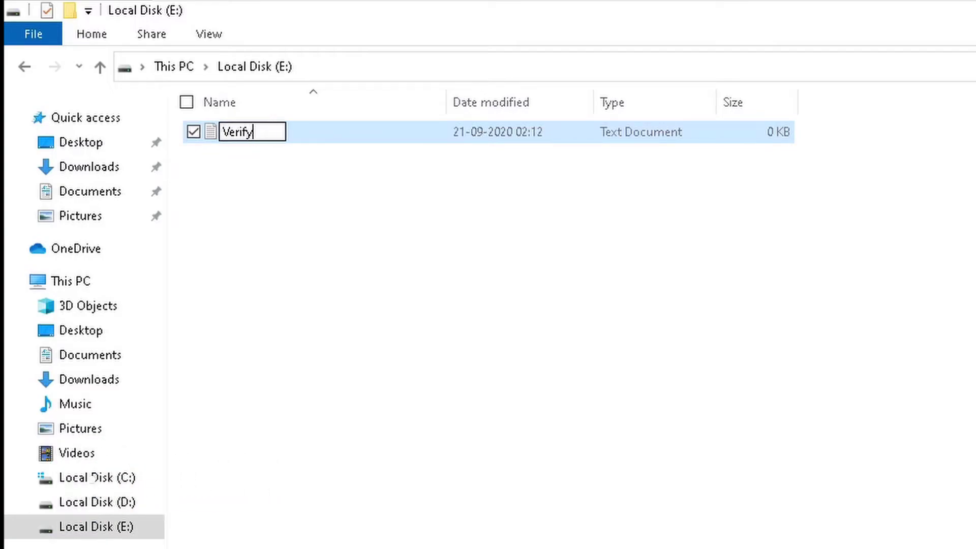
key(Return)
key(Return)
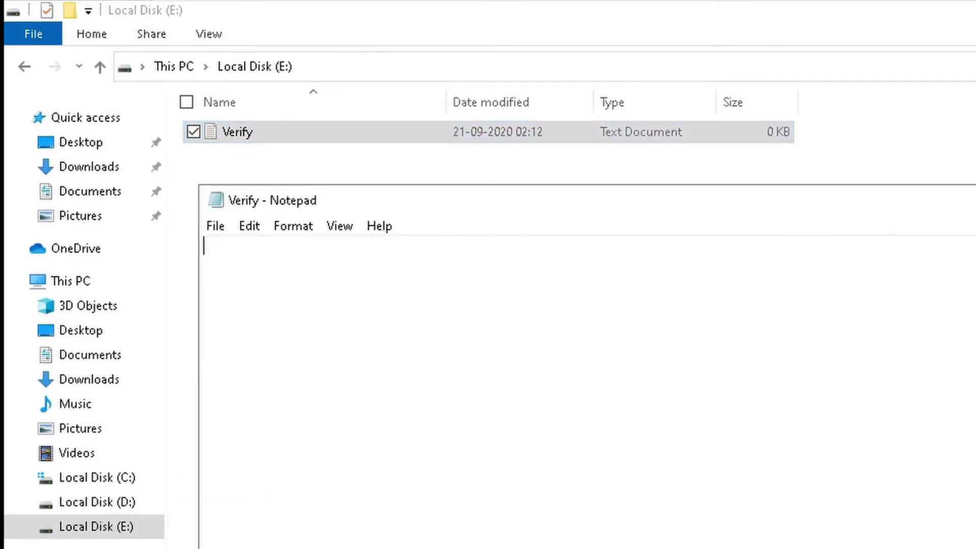
text(You)
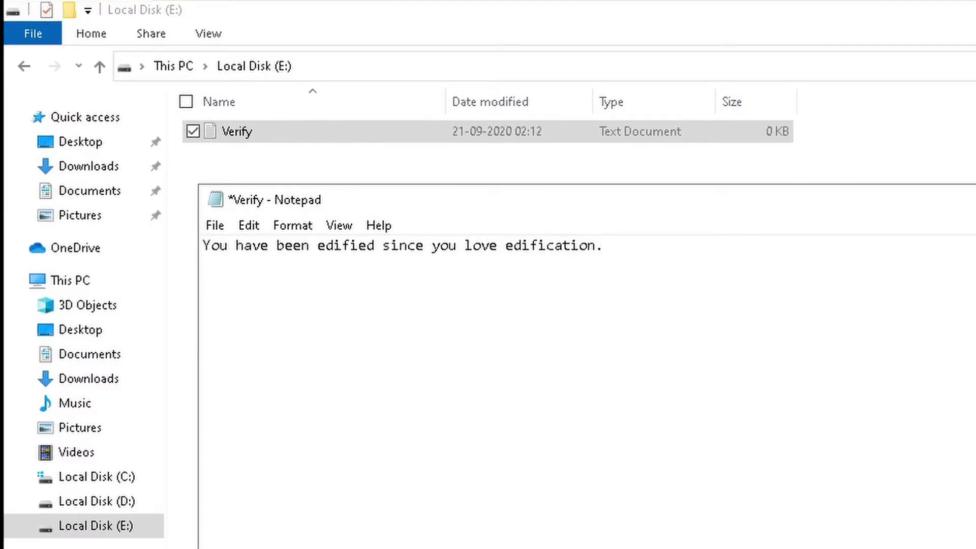
key(alt+F4)
key(Return)
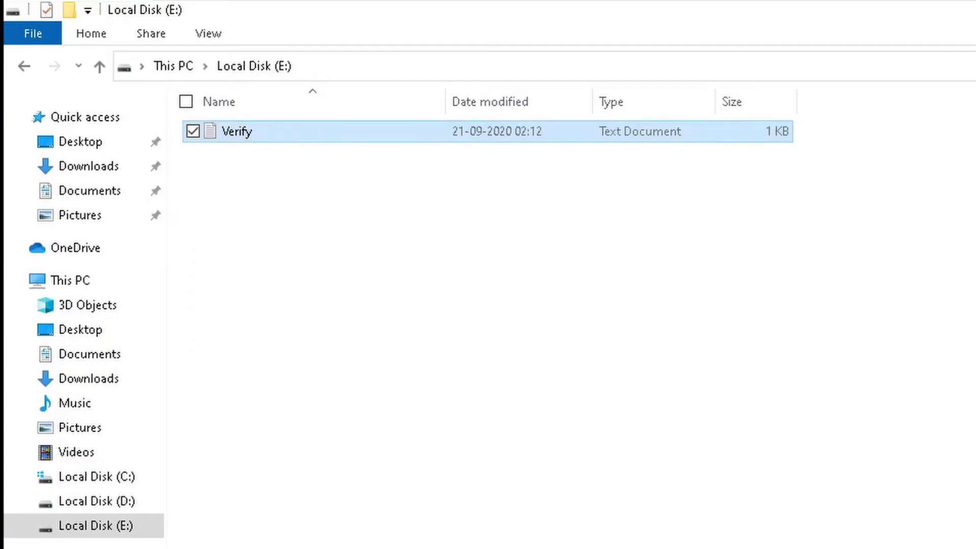
- Reopen Verify to check its contents, then go to D: via This PC and select Test
double_click(229, 135)
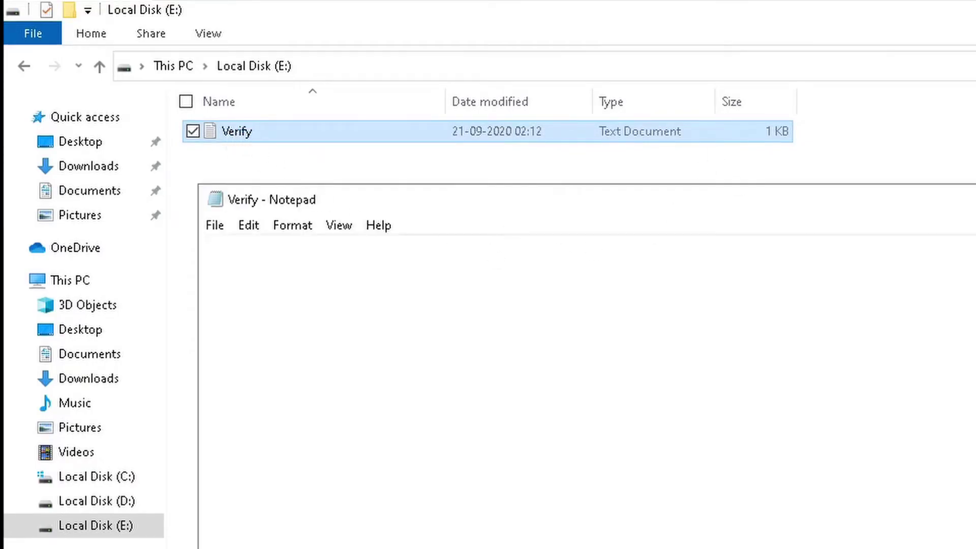
key(alt+F4)
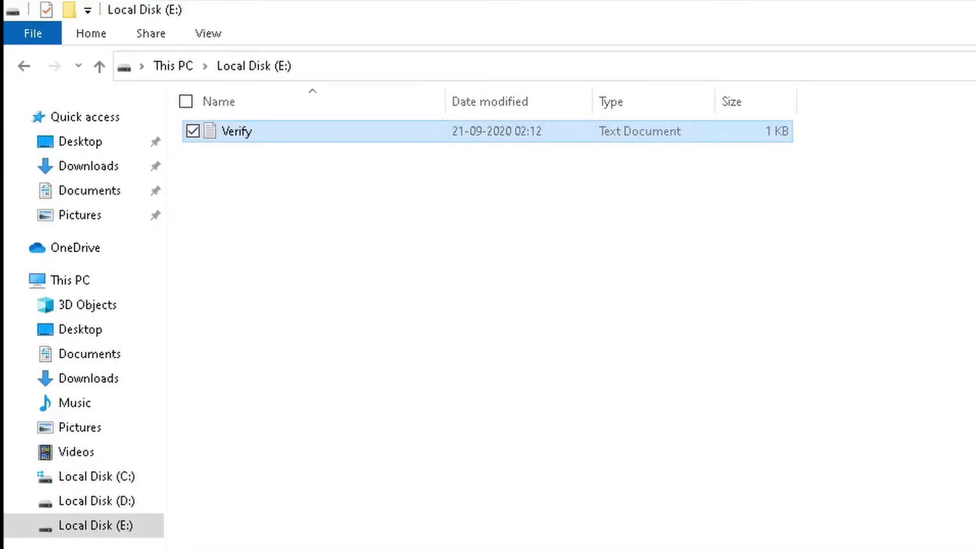
click(61, 284)
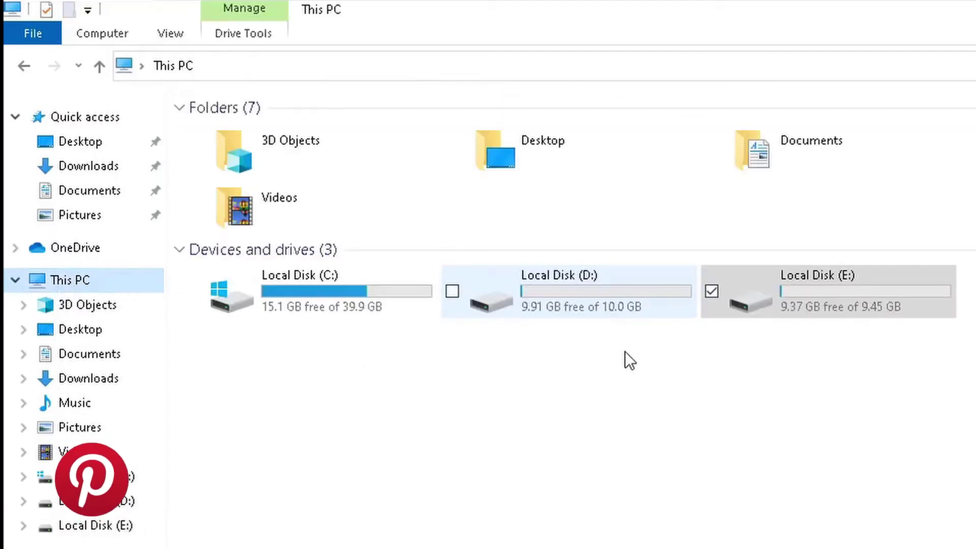
double_click(573, 294)
click(233, 134)
- Set up merging E: into D:, appending '_super_duper_' to the merged_partition_content folder name
click(127, 529)
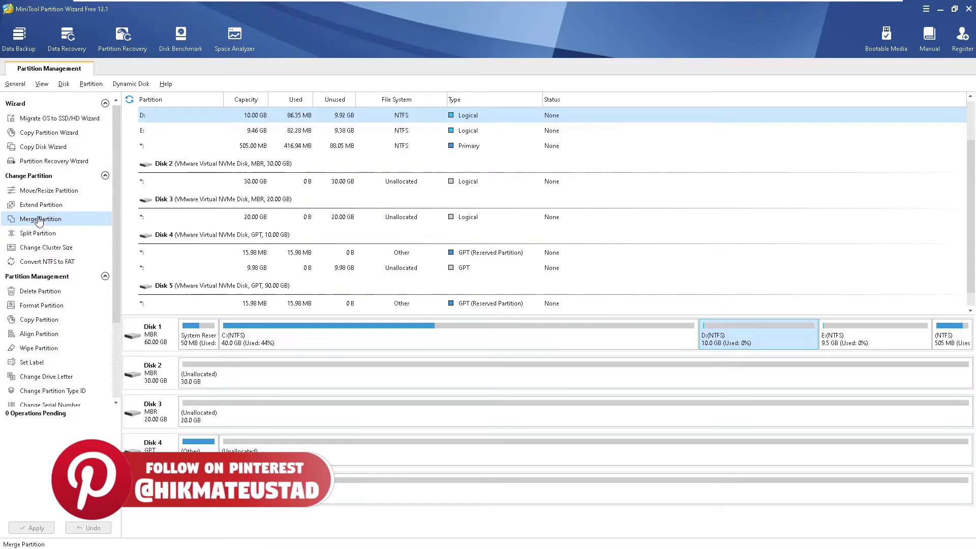
click(40, 219)
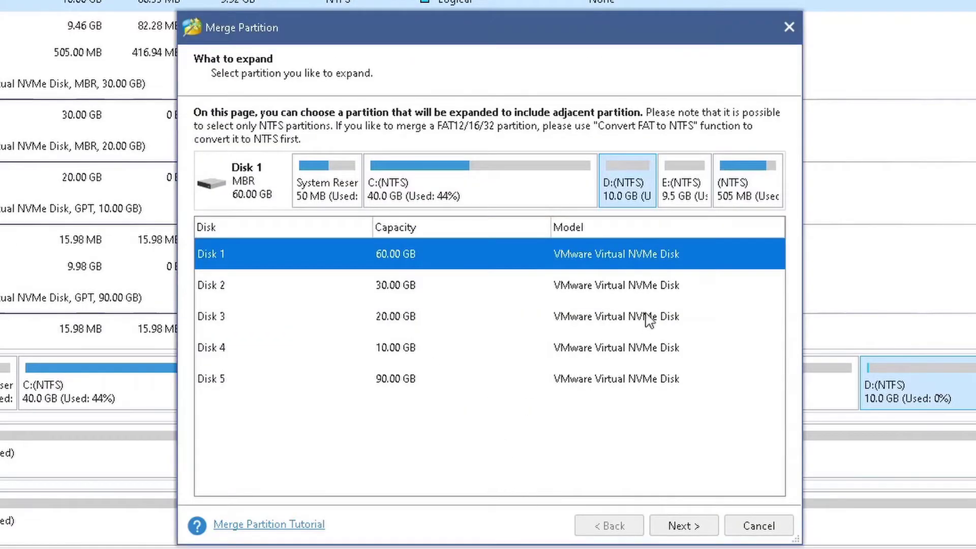
click(675, 526)
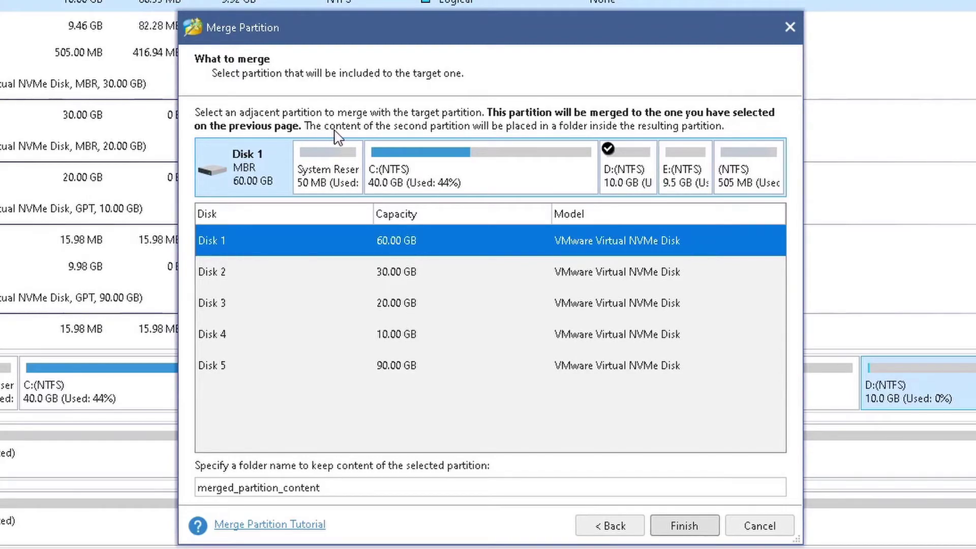
click(534, 178)
click(692, 180)
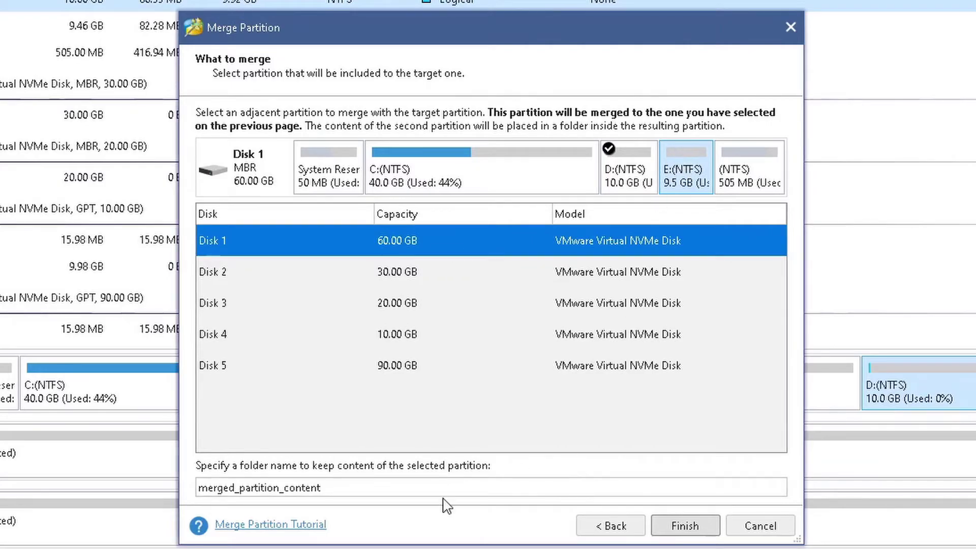
drag(321, 488, 162, 499)
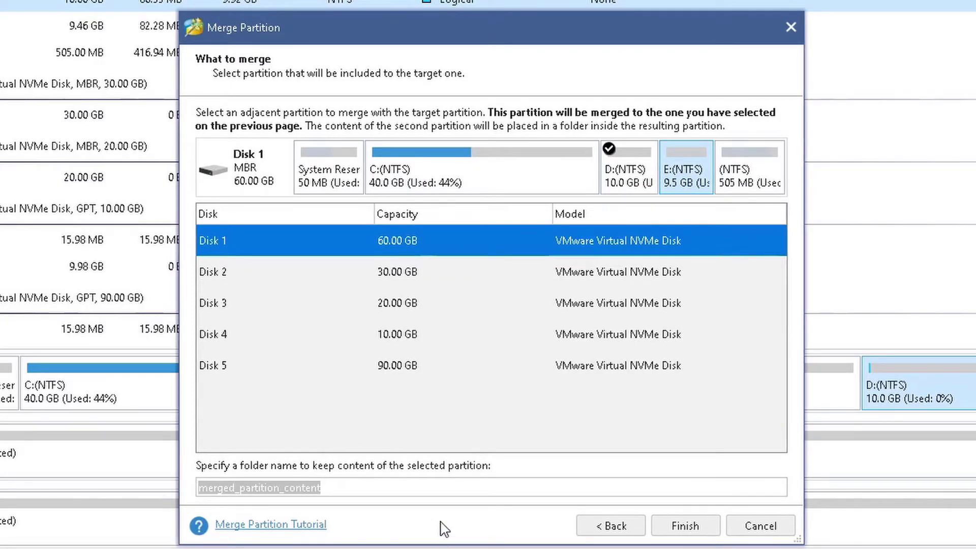
key(Right)
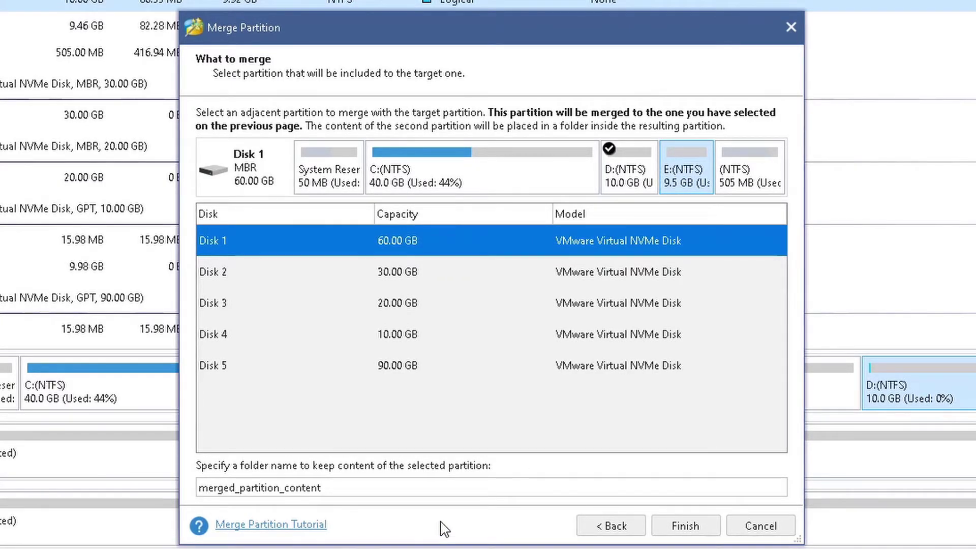
key(End)
text(_)
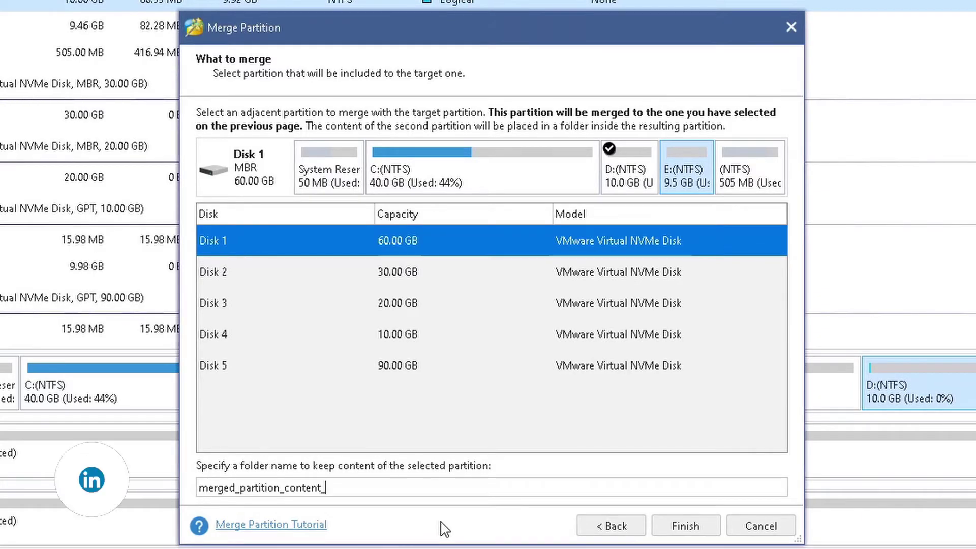
text(super_duper)
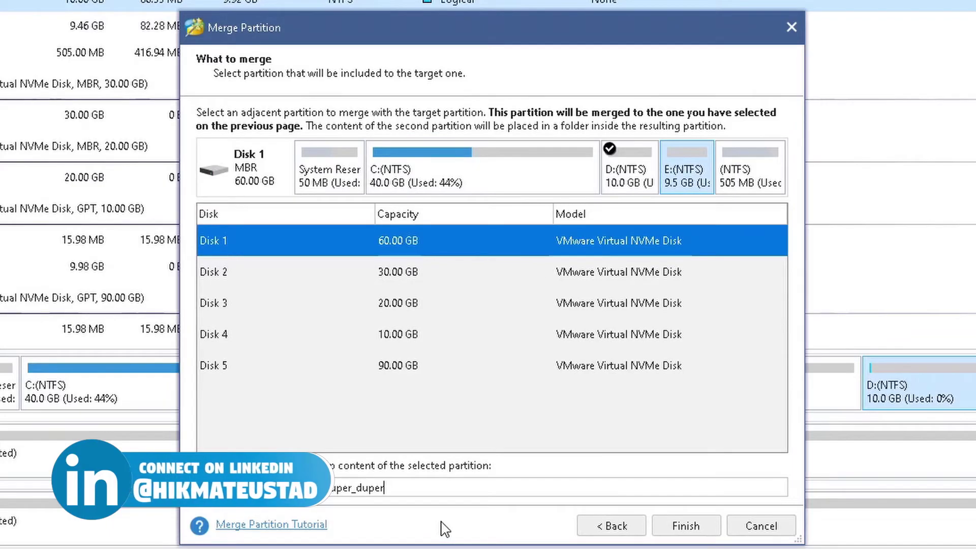
text(_important)
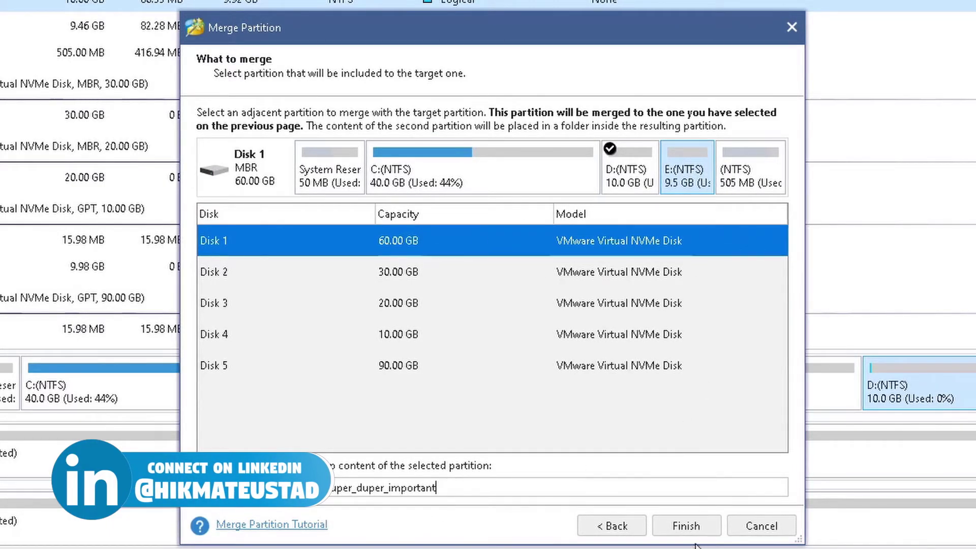
click(685, 527)
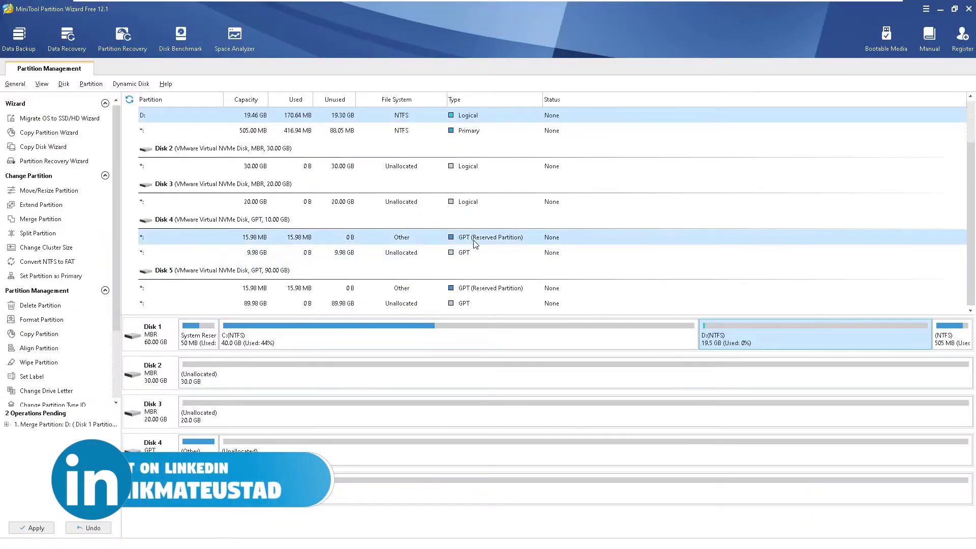
- Apply the merge, leaving D: a single 19.46 GB partition, and compare in Disk Management
click(29, 528)
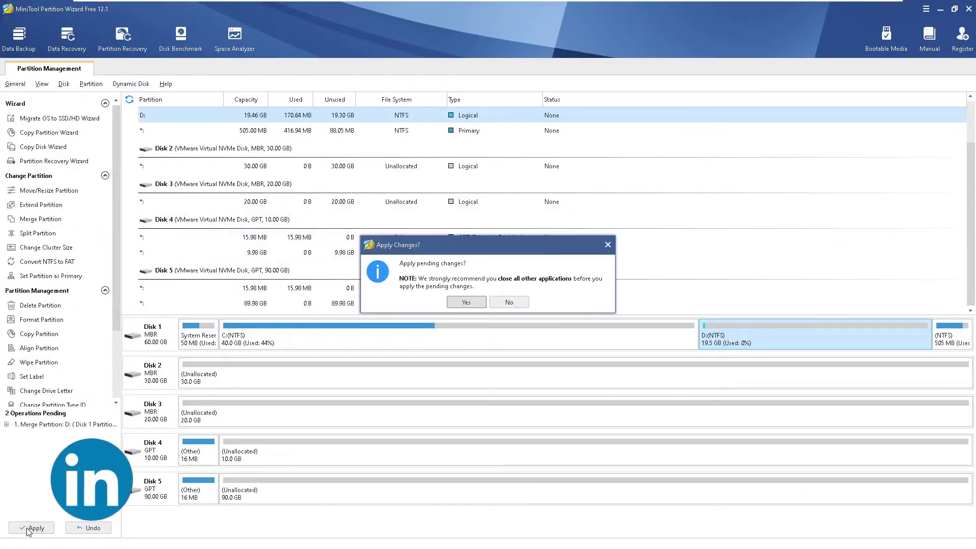
click(466, 303)
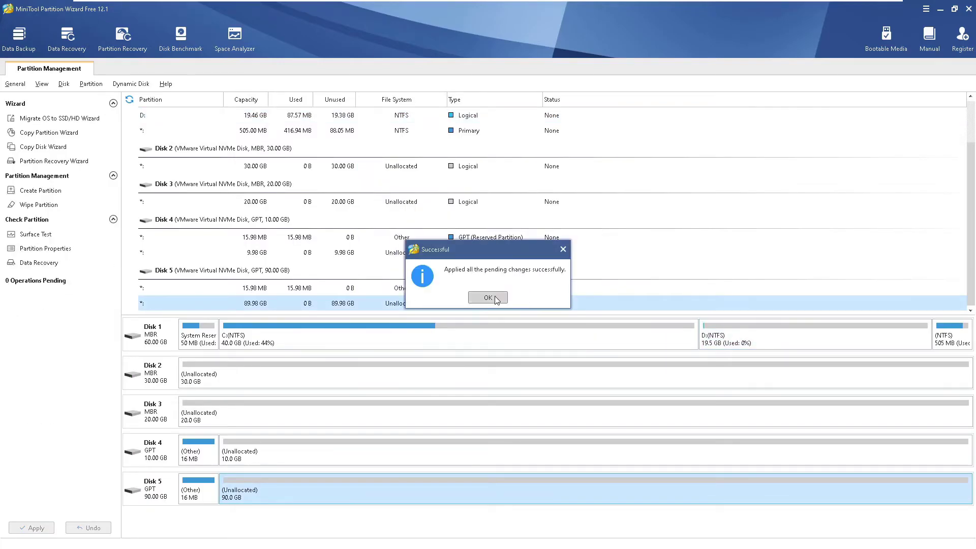
click(496, 299)
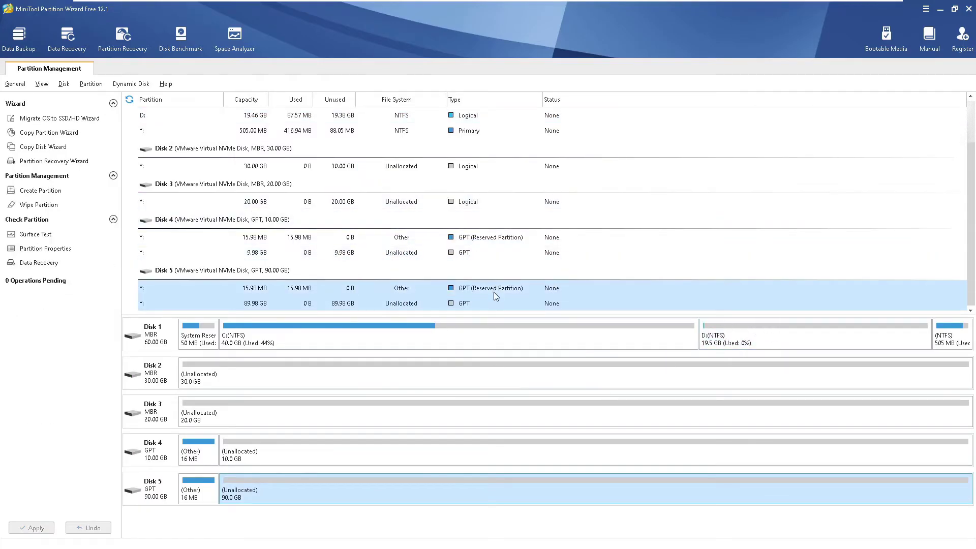
key(alt+Tab)
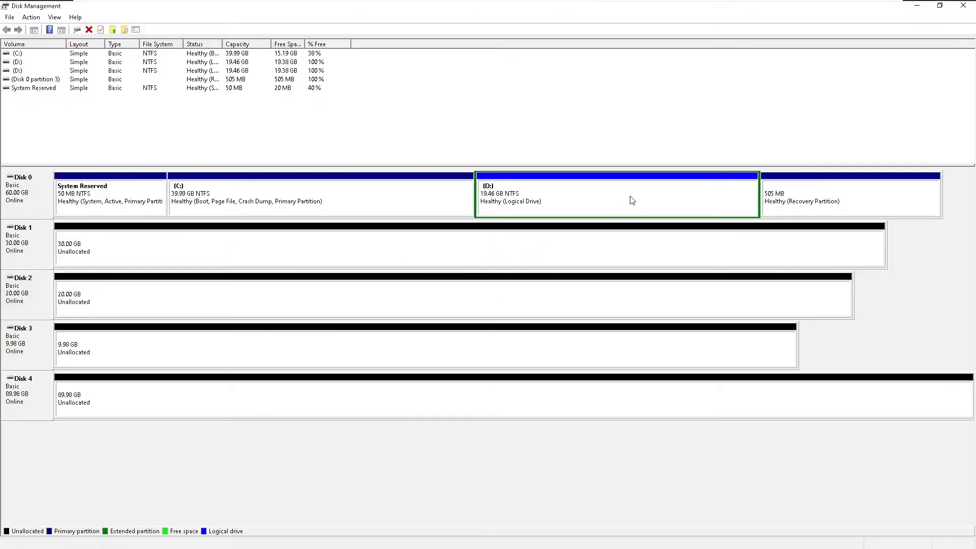
- Open Local Disk (D:) in File Explorer and enter the merged_partition_content_super_duper_important folder
click(620, 207)
key(super+e)
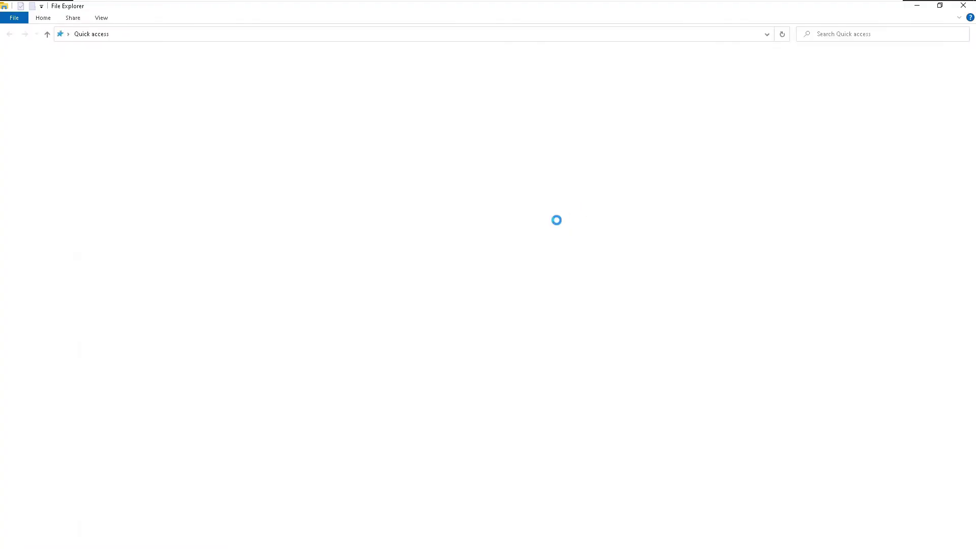
click(46, 140)
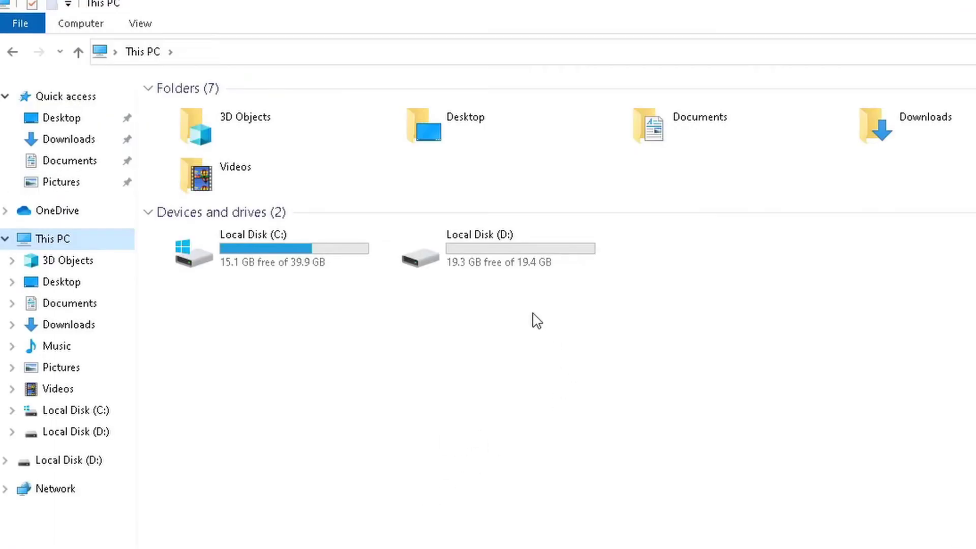
double_click(308, 146)
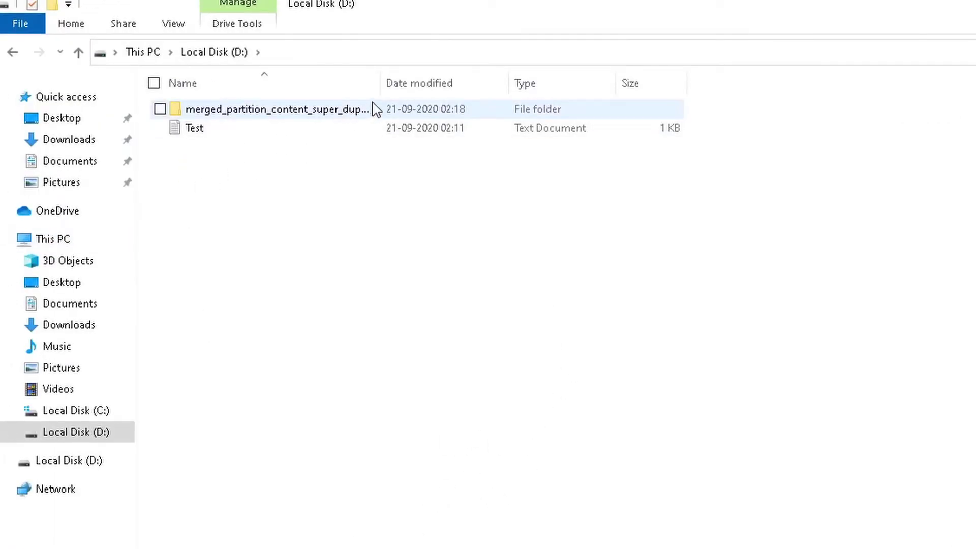
drag(380, 83, 579, 82)
double_click(359, 110)
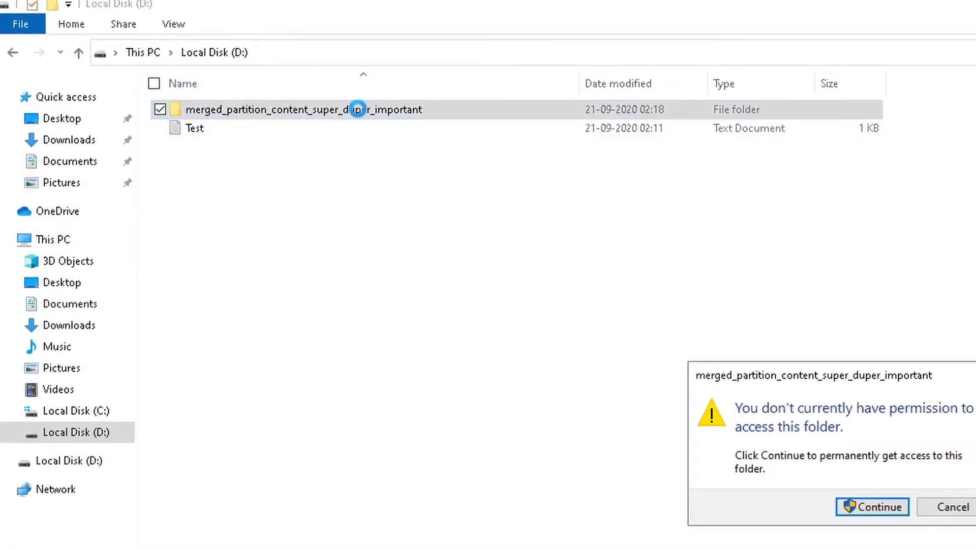
click(869, 509)
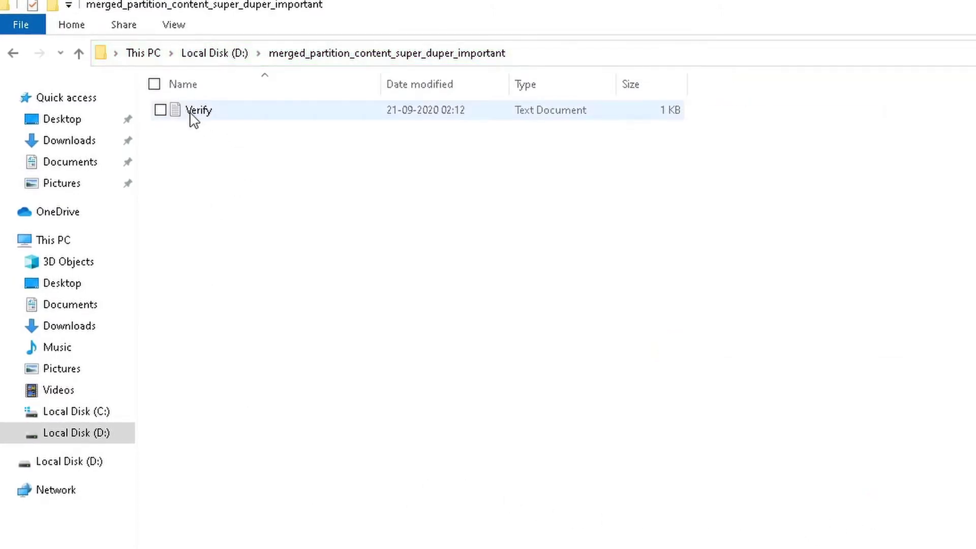
- Open Verify.txt to confirm its sentence is intact, close it, and navigate back up
double_click(192, 112)
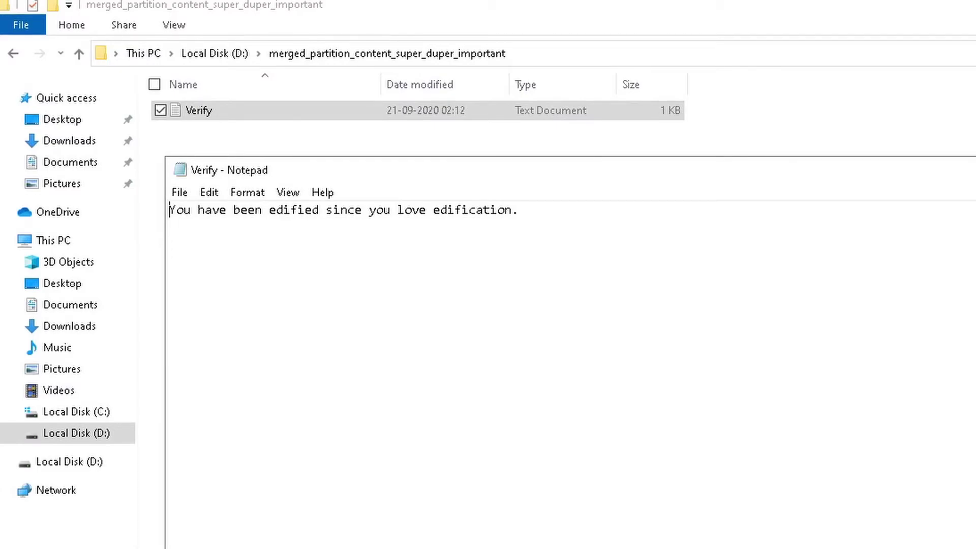
drag(183, 210, 512, 210)
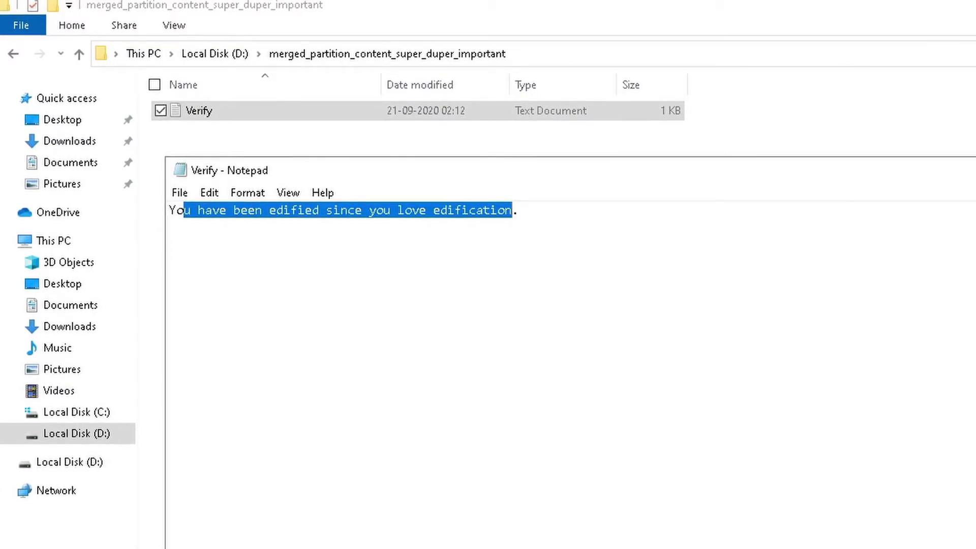
click(520, 210)
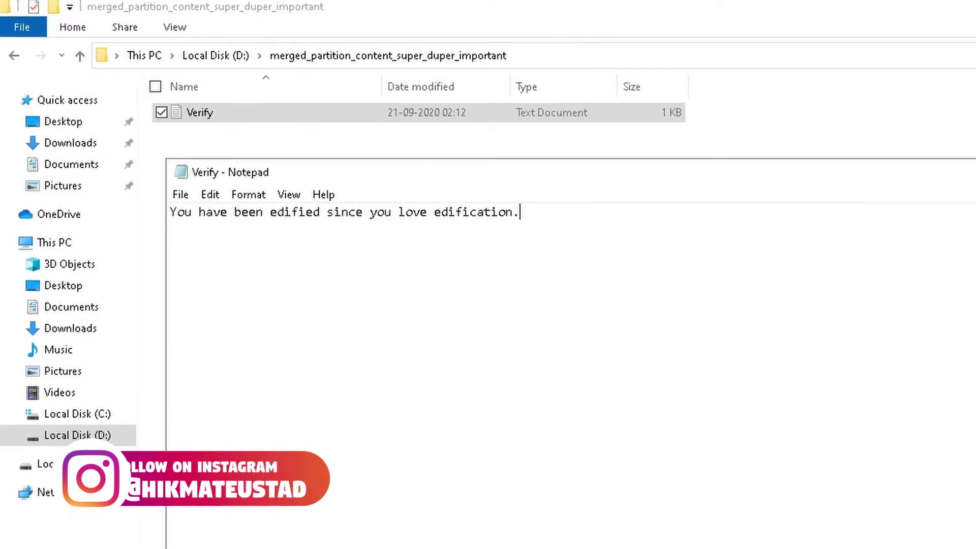
key(alt+F4)
click(211, 57)
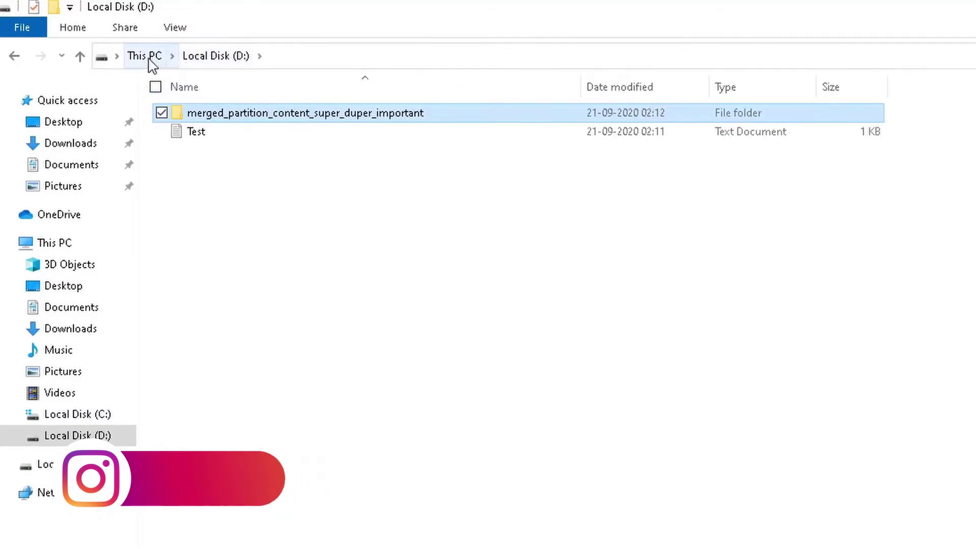
click(148, 57)
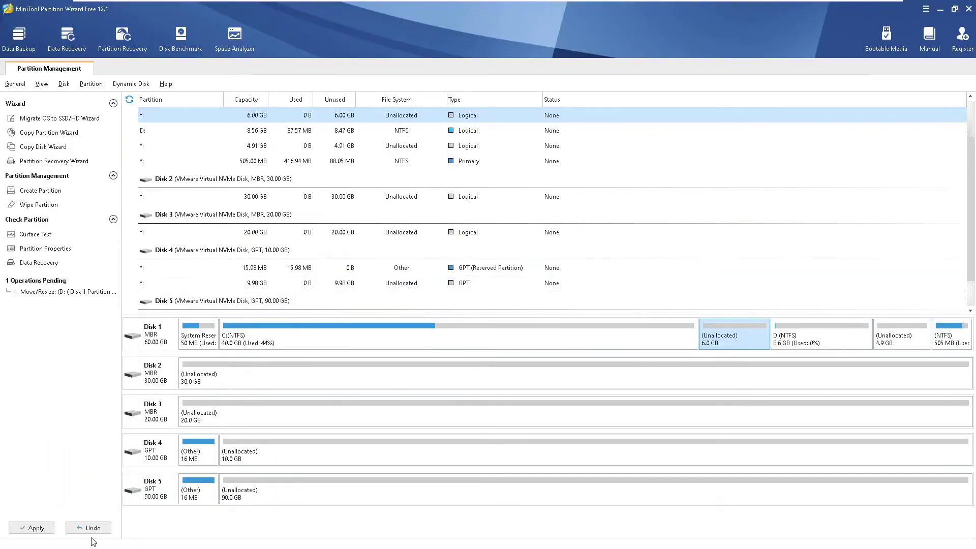
- Undo the pending change and resize D: to 9.49 GB with 5.00 GB unallocated before it
click(88, 527)
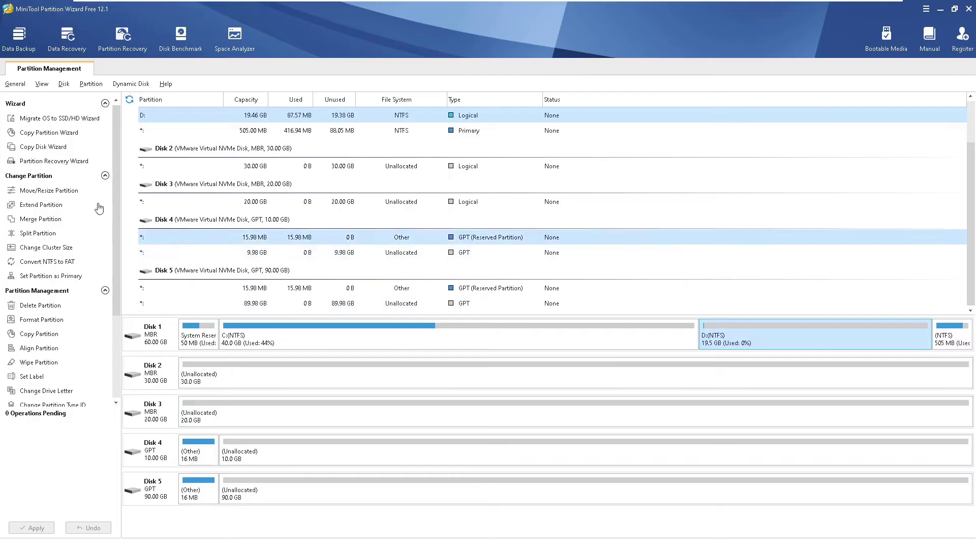
click(49, 190)
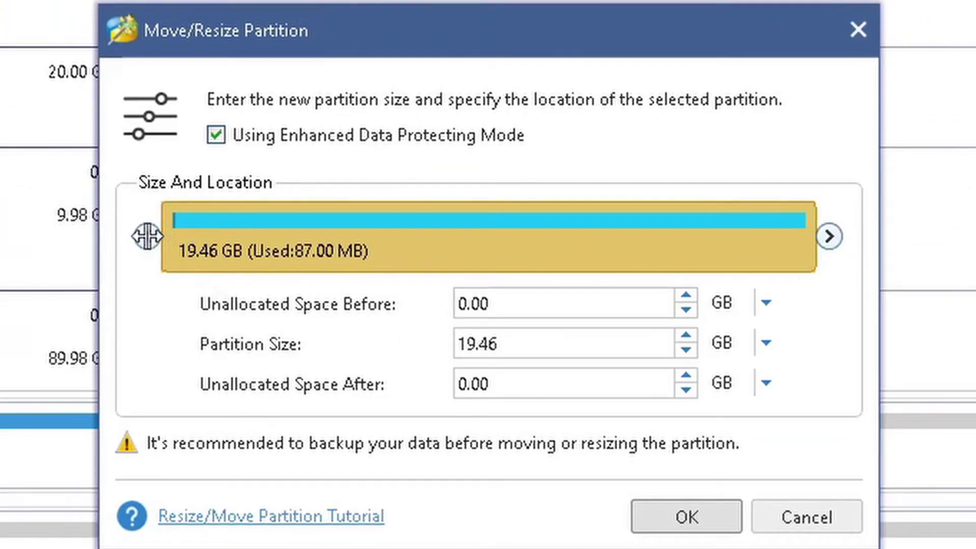
drag(146, 242, 307, 238)
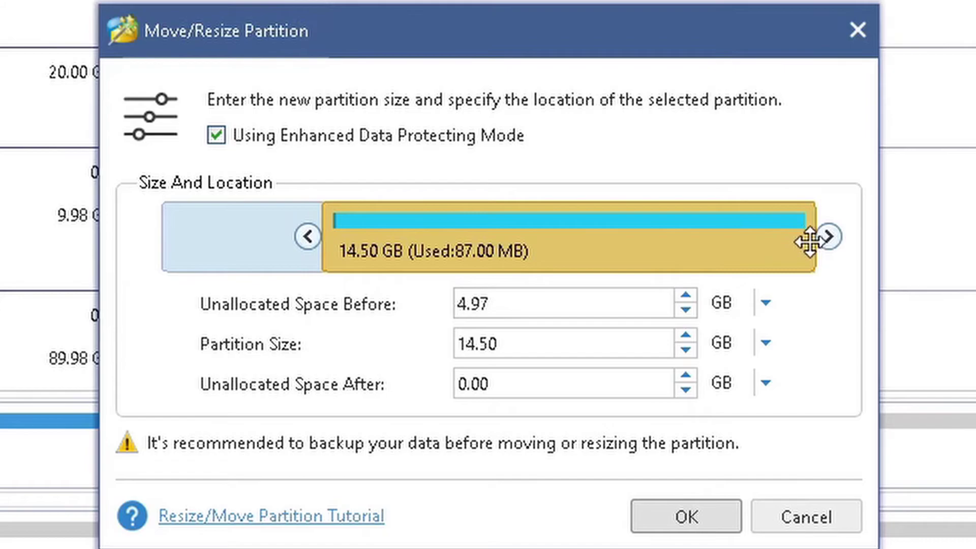
drag(810, 240, 626, 236)
mouse_move(633, 235)
mouse_down()
mouse_move(606, 241)
mouse_move(652, 236)
mouse_up()
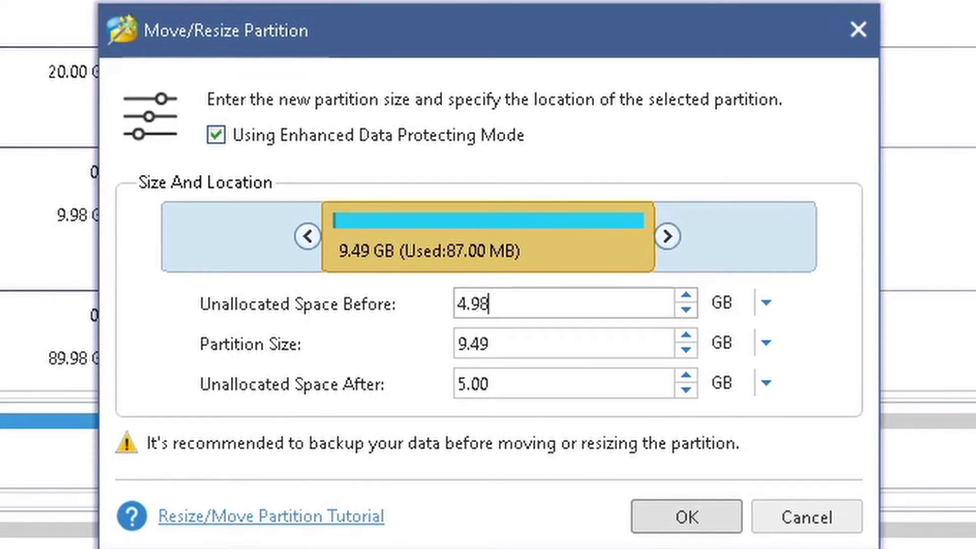
key(Tab)
text(5.00)
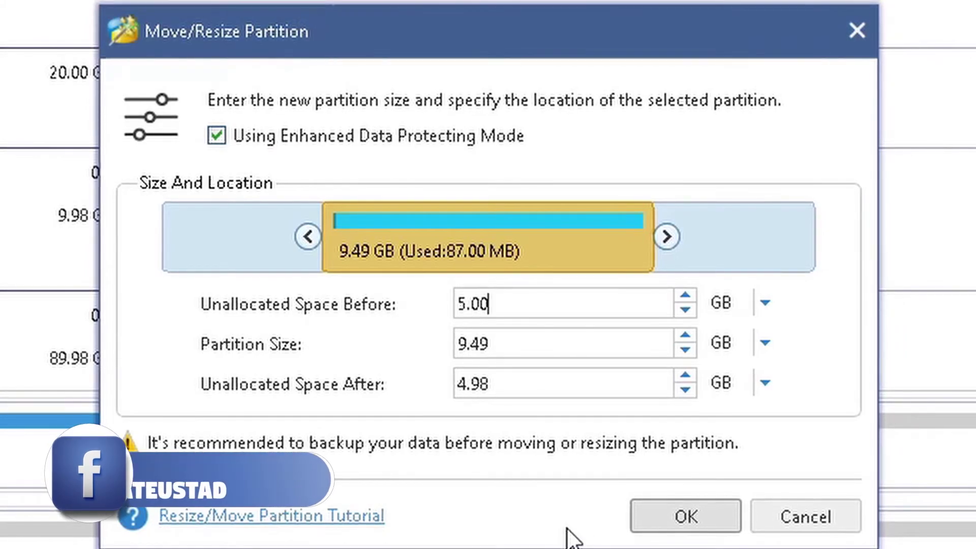
key(Tab)
key(Return)
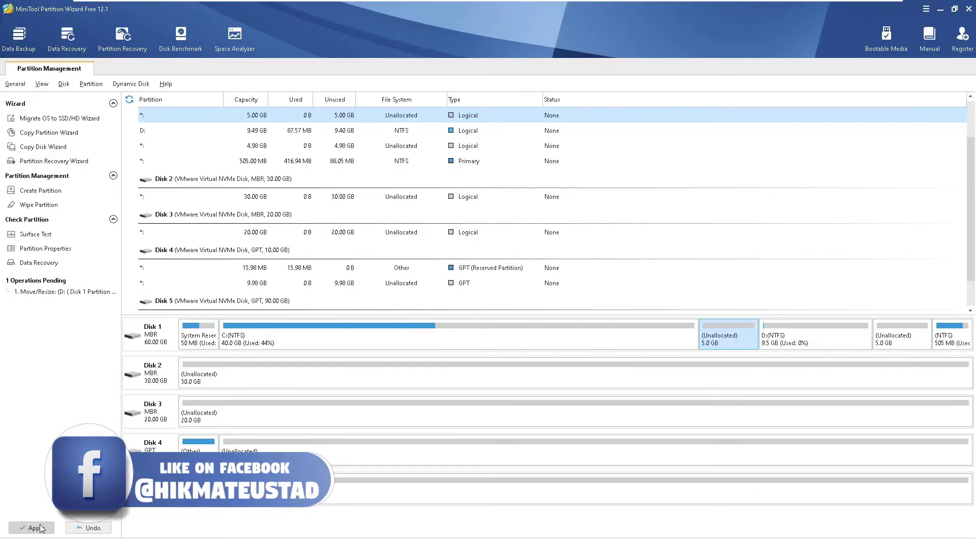
- Apply the D: resize to Disk 1 and select D: to check the result
click(36, 529)
click(466, 304)
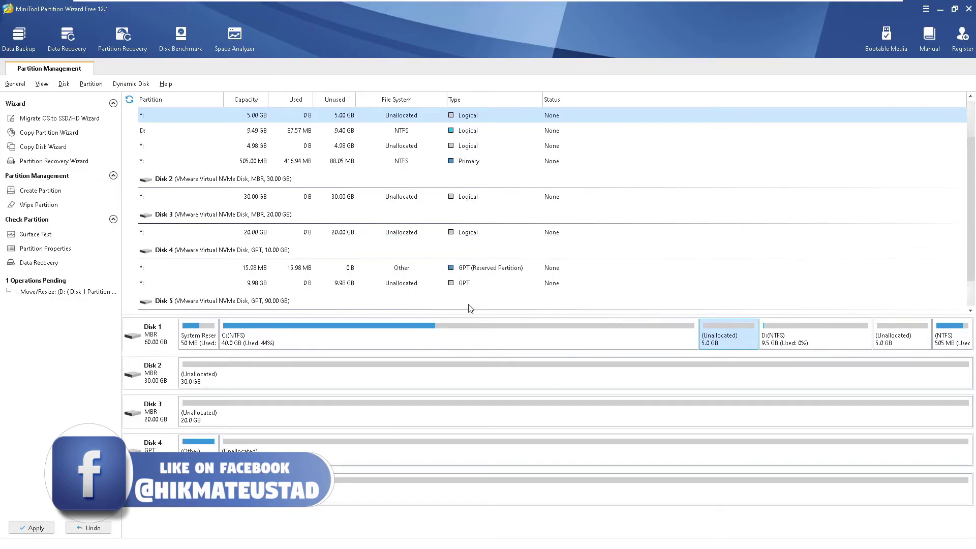
click(488, 299)
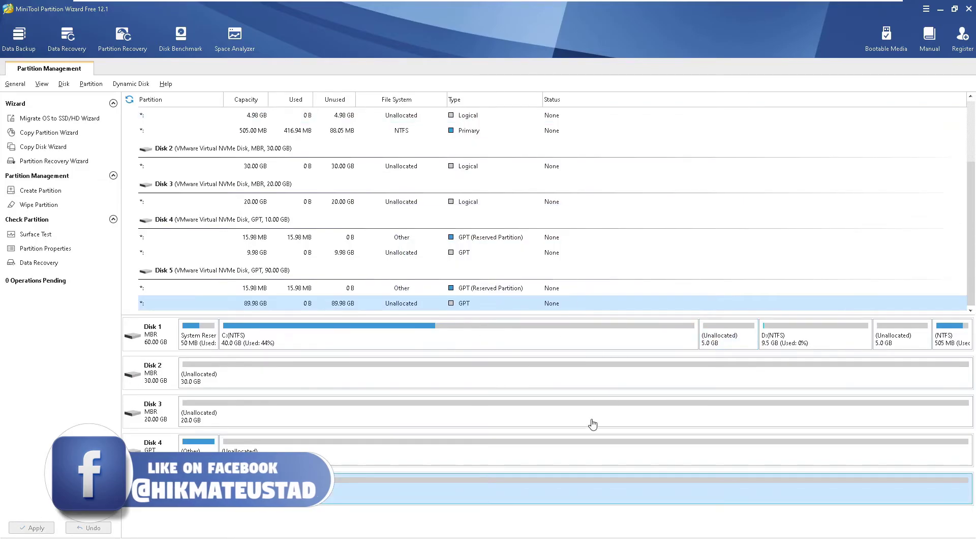
click(814, 342)
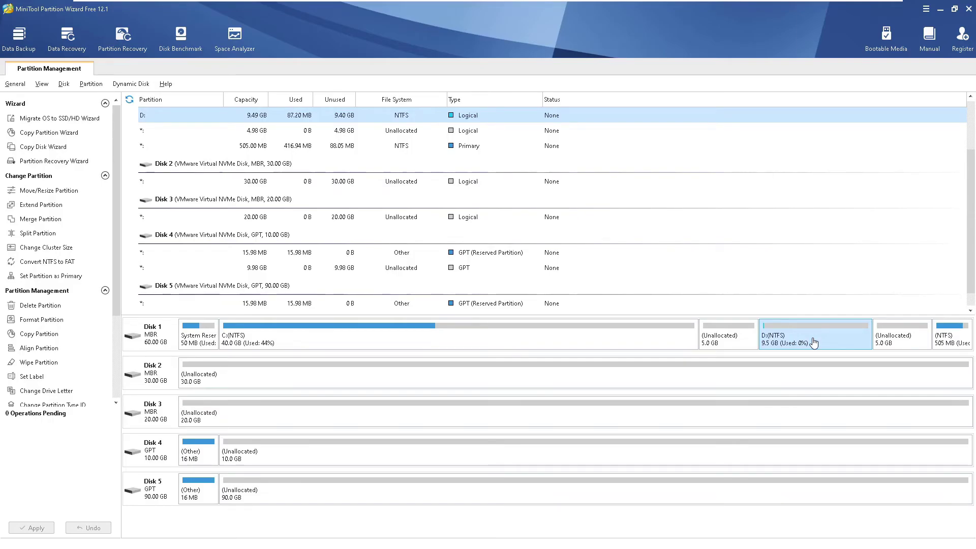
- Resize C: from 39.99 GB to 44.99 GB into the adjacent free space
click(433, 336)
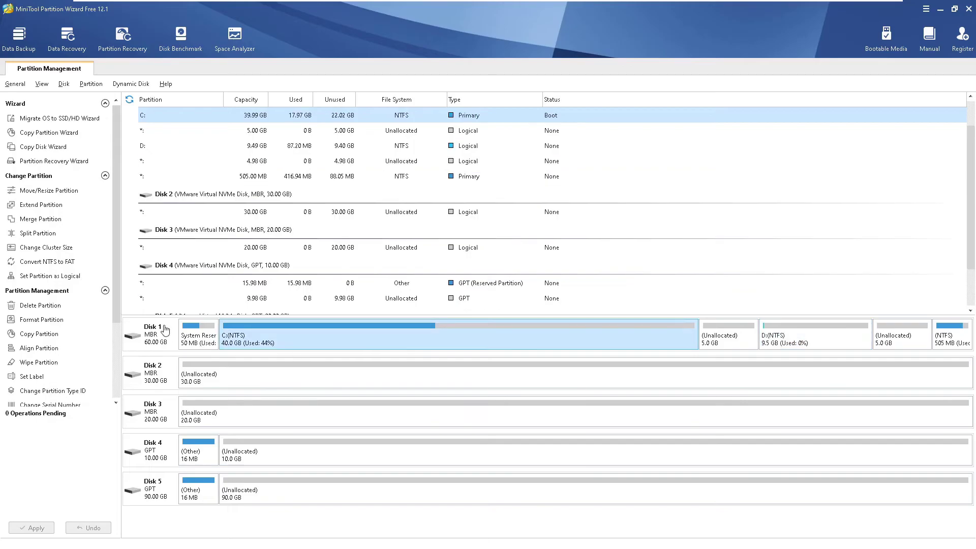
click(45, 192)
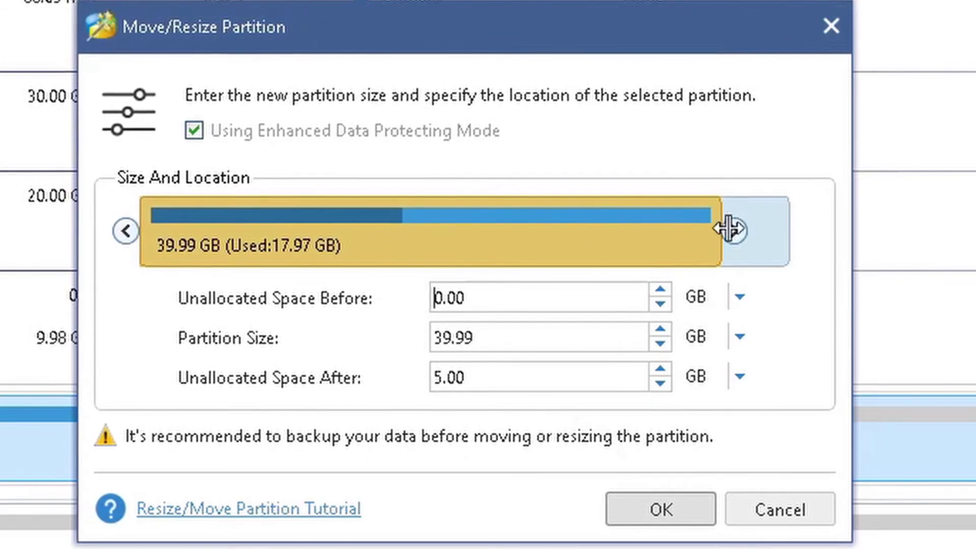
drag(725, 230, 830, 236)
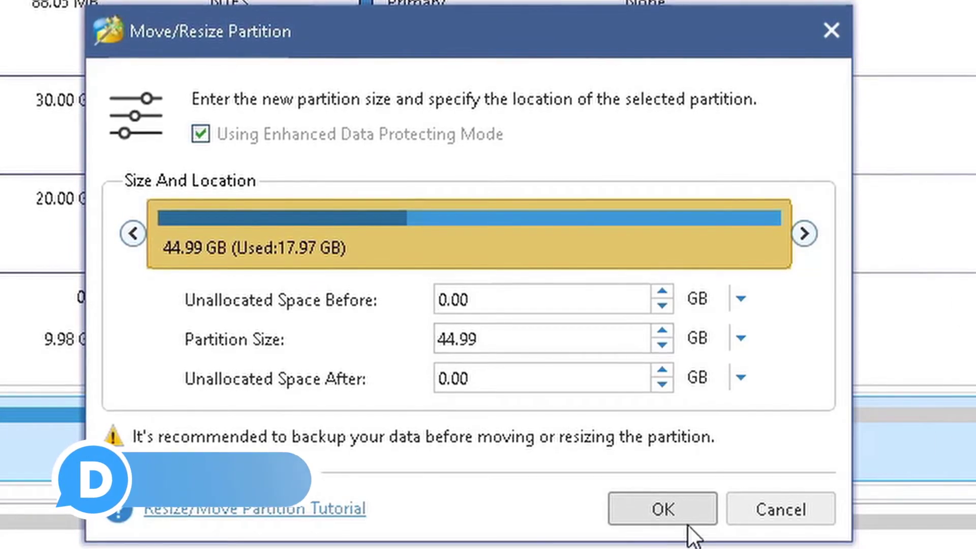
click(661, 508)
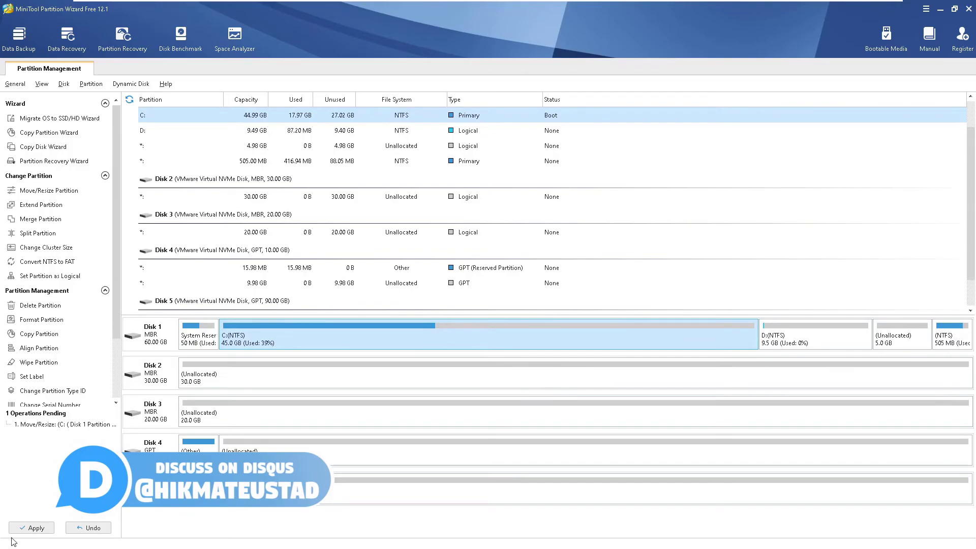
- Apply the pending resize of C:, dismiss the success message, and reselect C:
click(31, 529)
click(466, 303)
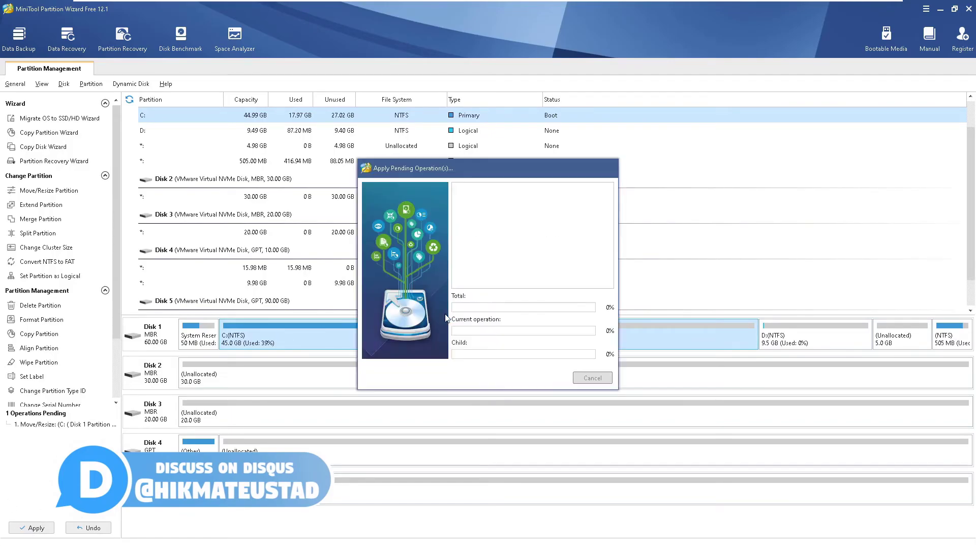
click(491, 302)
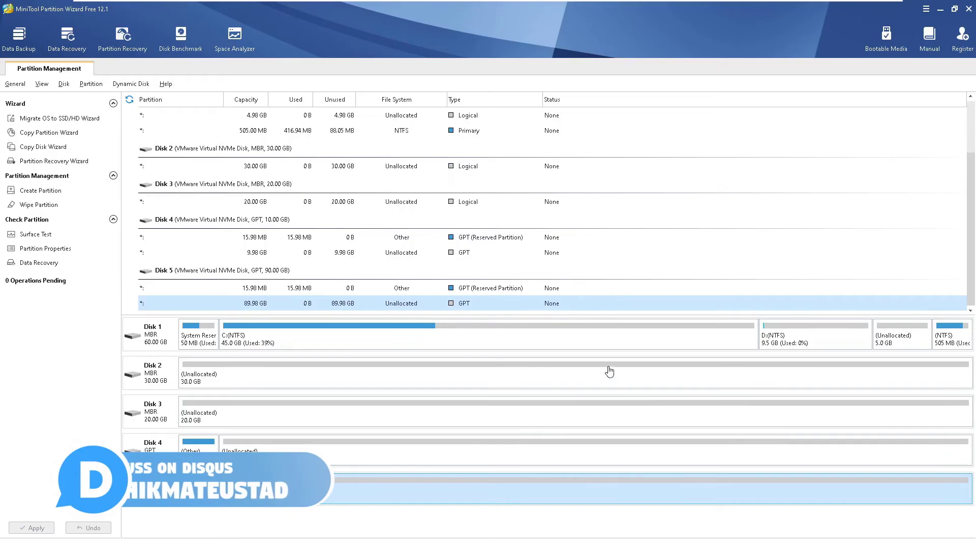
click(607, 347)
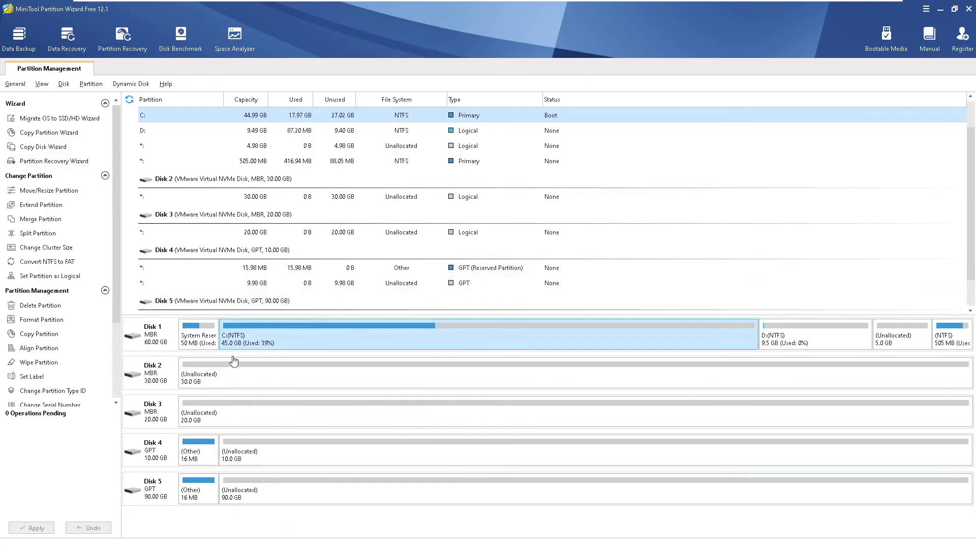
- Abandon a trial shrink of C: to about 21 GB and start Extend Partition instead
click(44, 194)
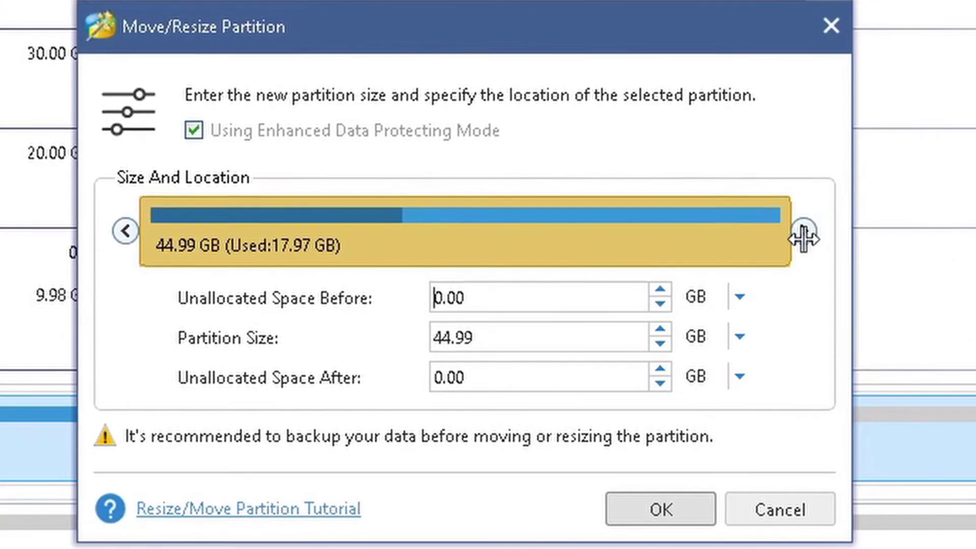
drag(804, 238, 834, 280)
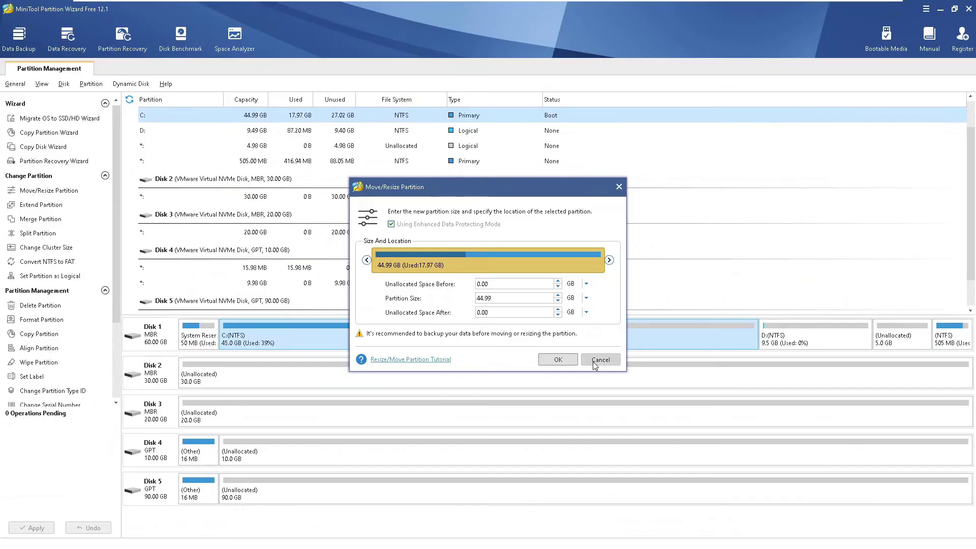
click(594, 361)
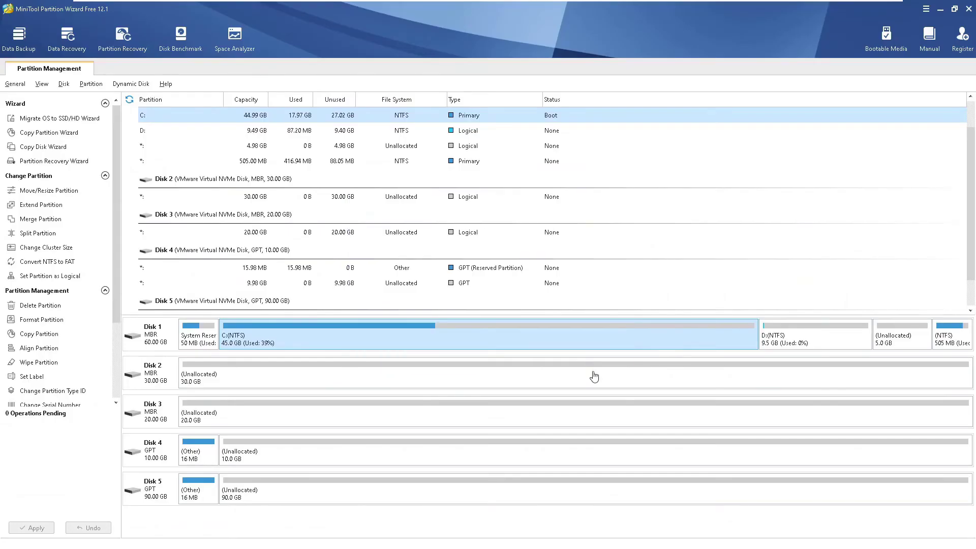
click(41, 205)
- Extend C: by taking nearly all of the 4.98 GB Unallocated space
click(557, 228)
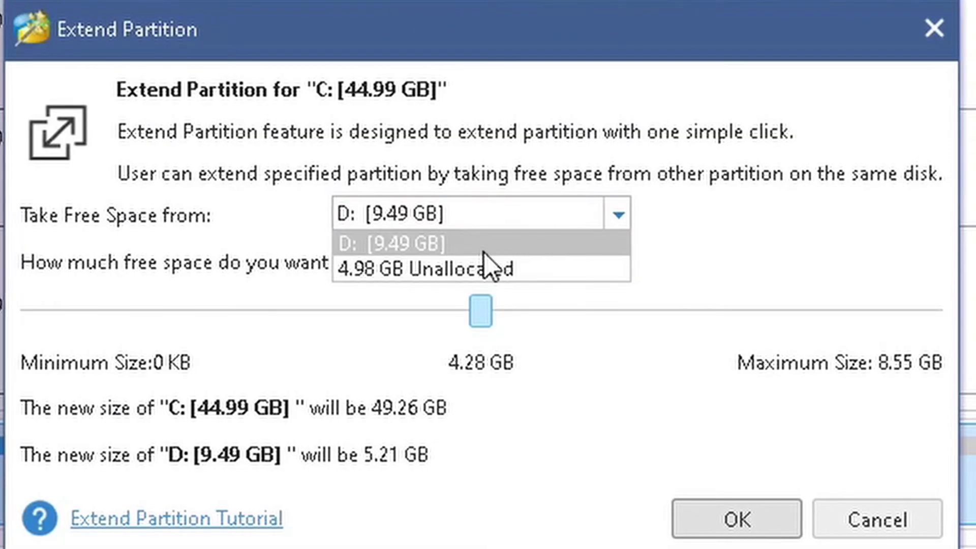
click(523, 273)
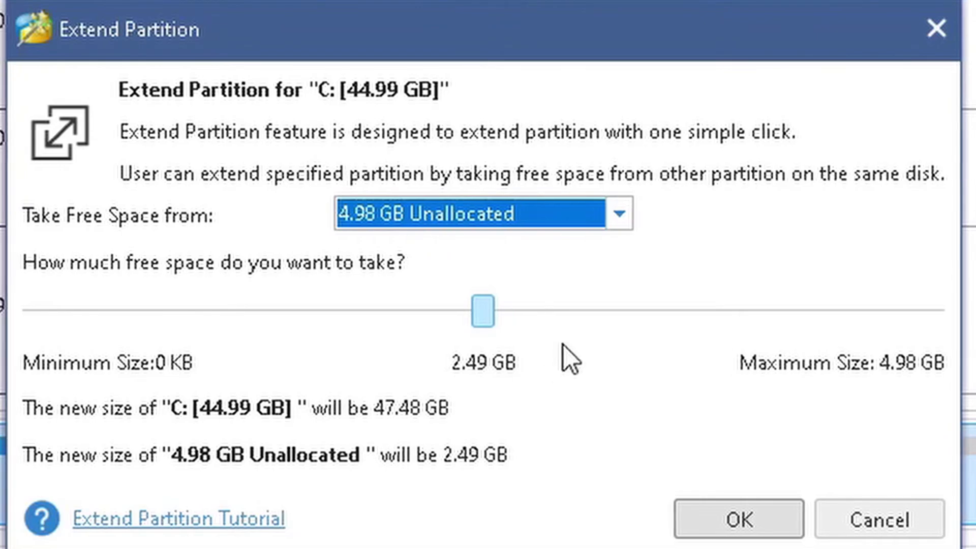
drag(483, 311, 935, 315)
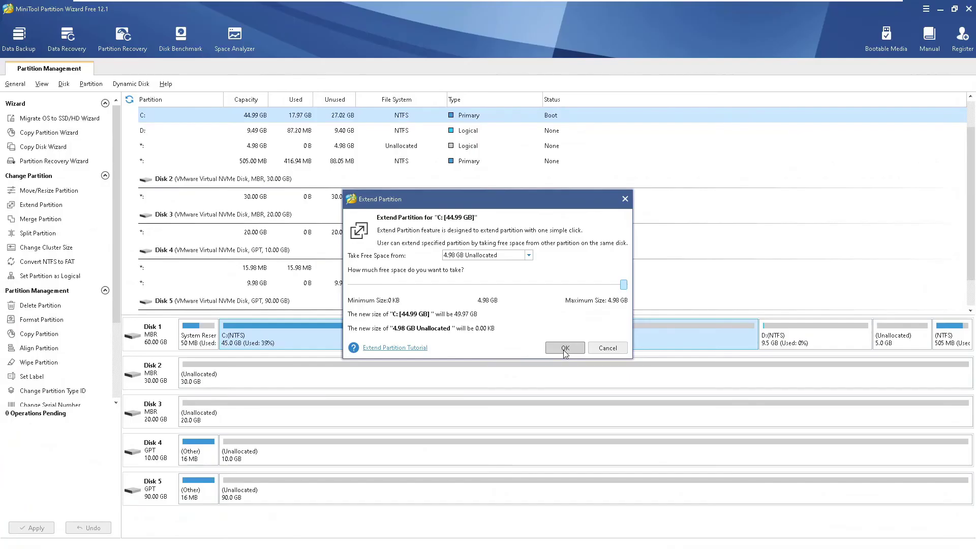
click(565, 349)
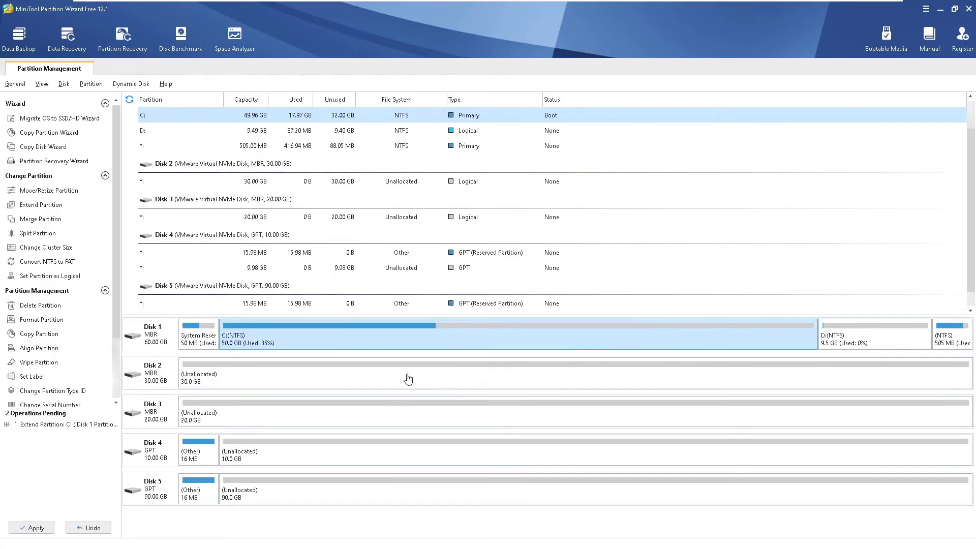
- Apply the pending extension of C: and dismiss the success message
click(30, 528)
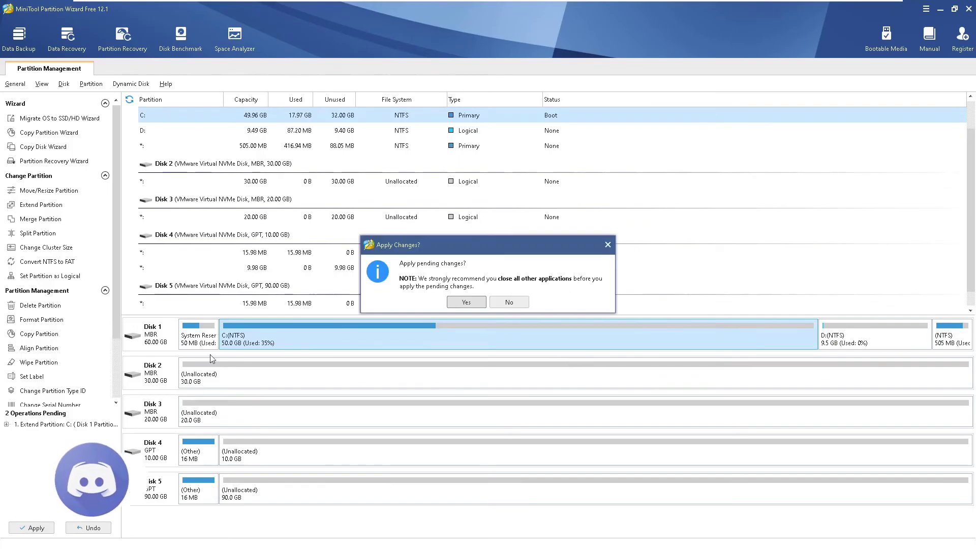
click(459, 302)
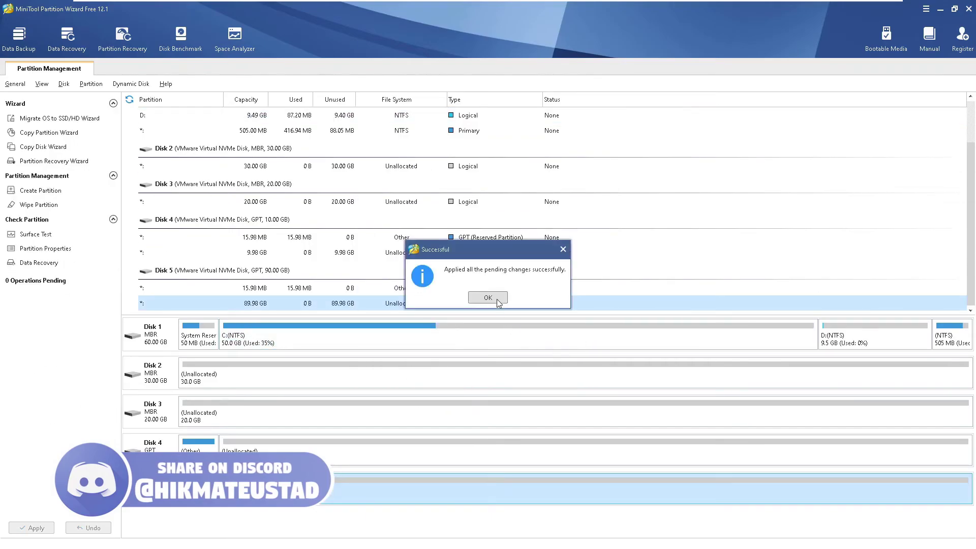
click(487, 298)
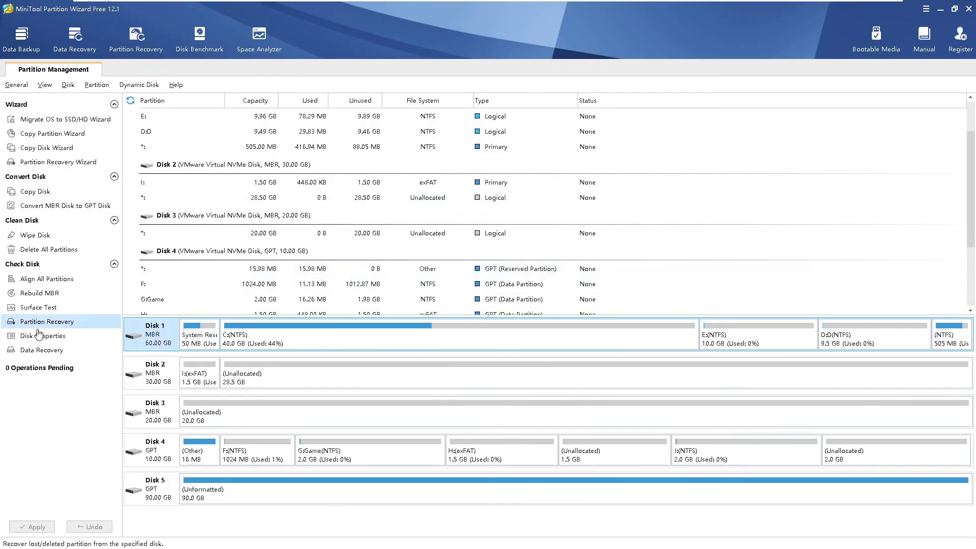
- Quit MiniTool Partition Wizard and check the hidden notification area icons
click(969, 9)
click(475, 299)
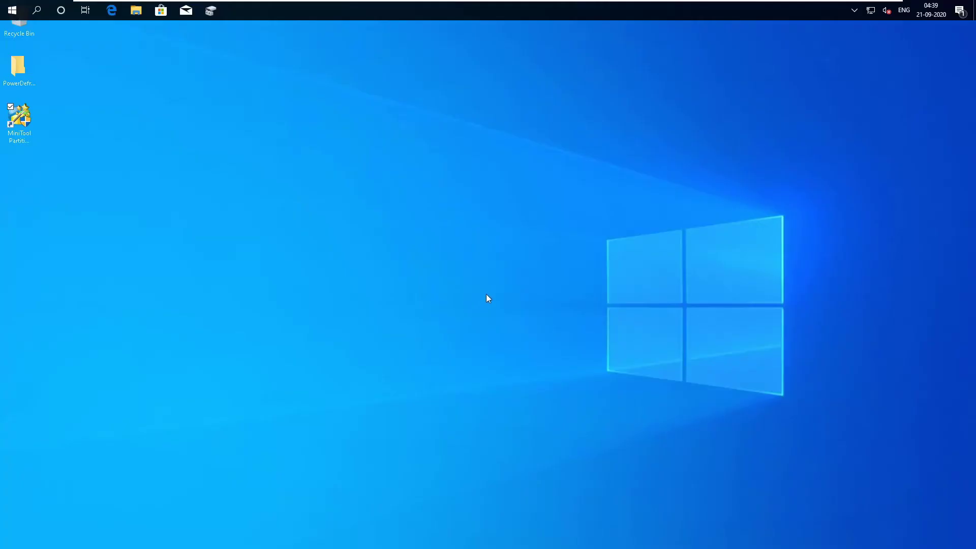
click(854, 12)
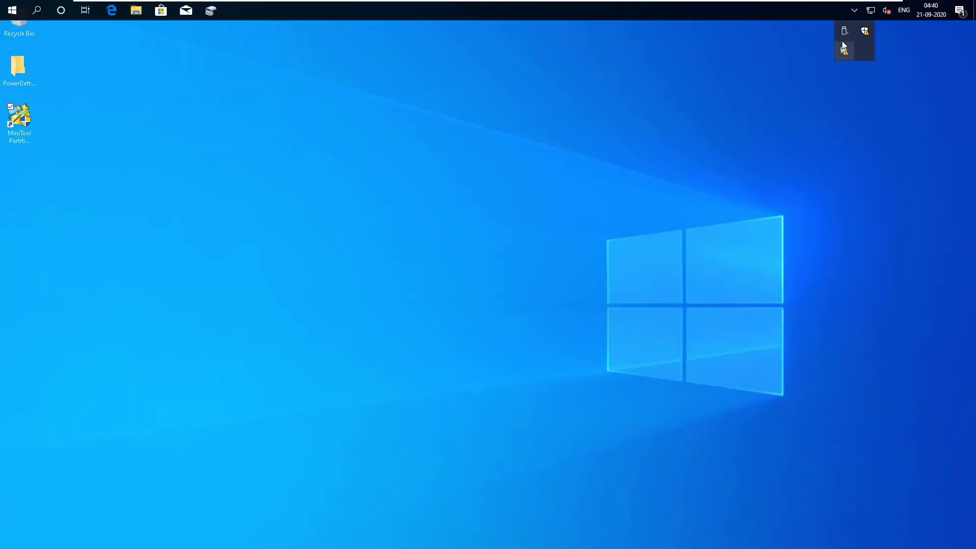
click(333, 159)
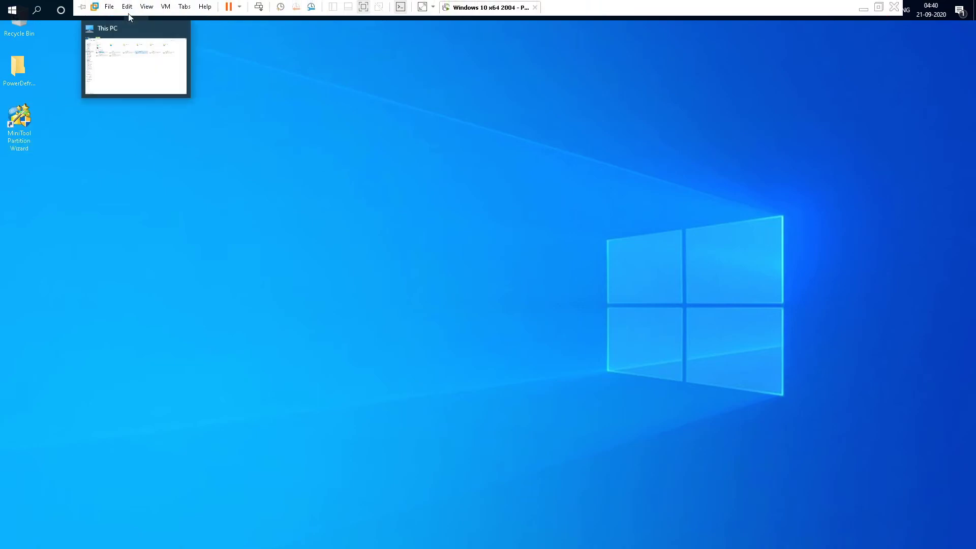
- Browse VMware Workstation's View and VM menus
click(130, 8)
mouse_move(142, 9)
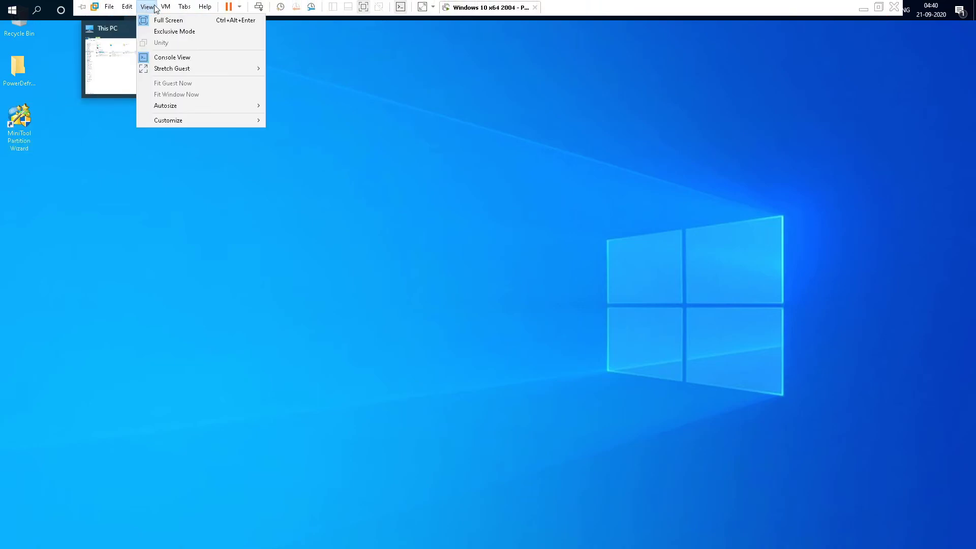
click(578, 124)
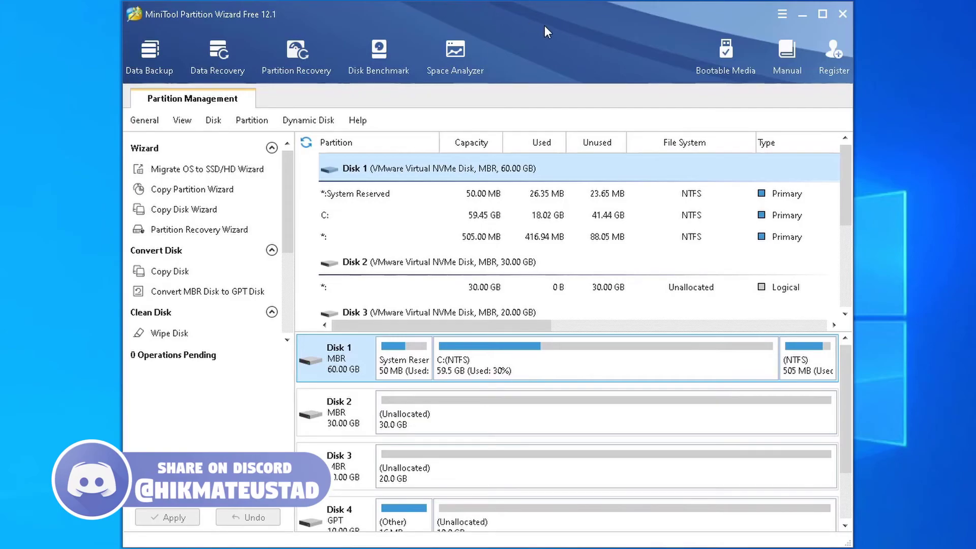
click(783, 13)
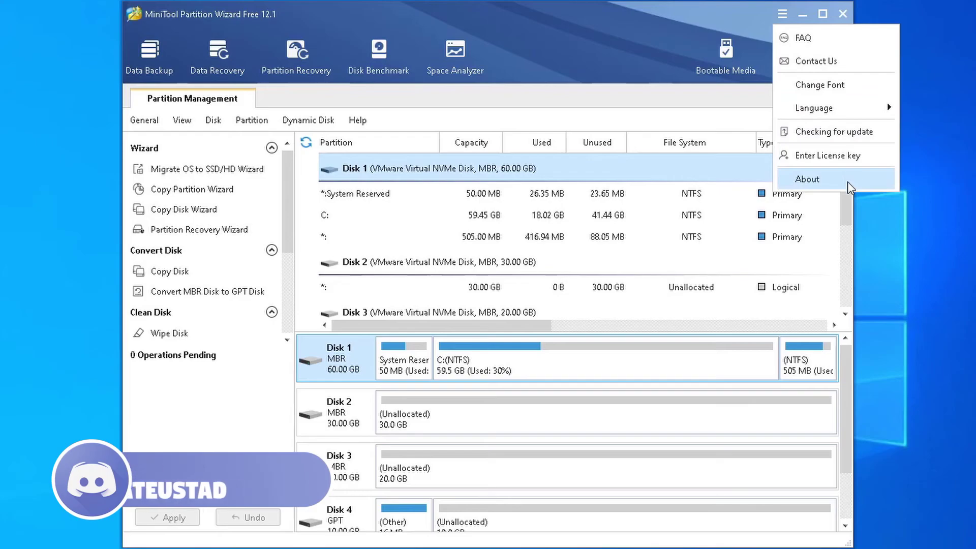
click(790, 182)
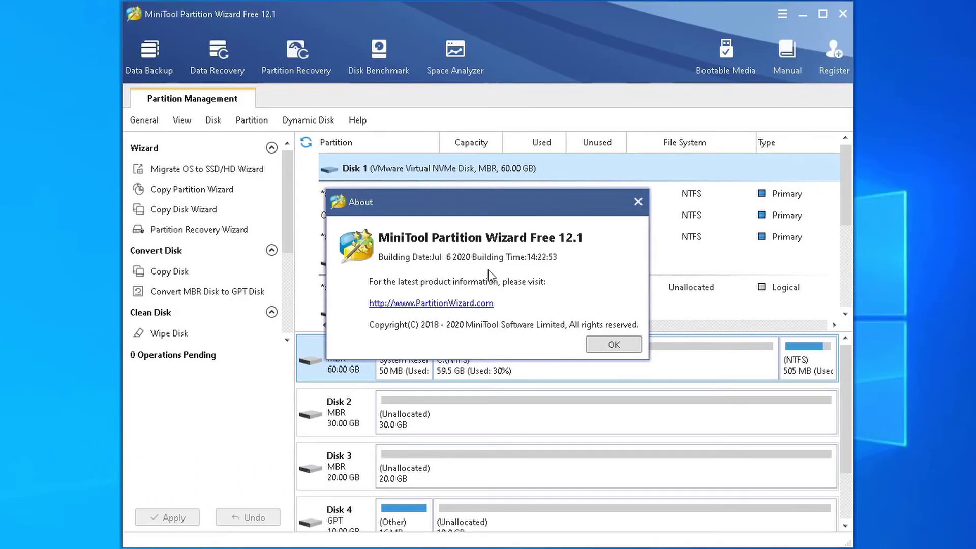
click(610, 345)
click(782, 14)
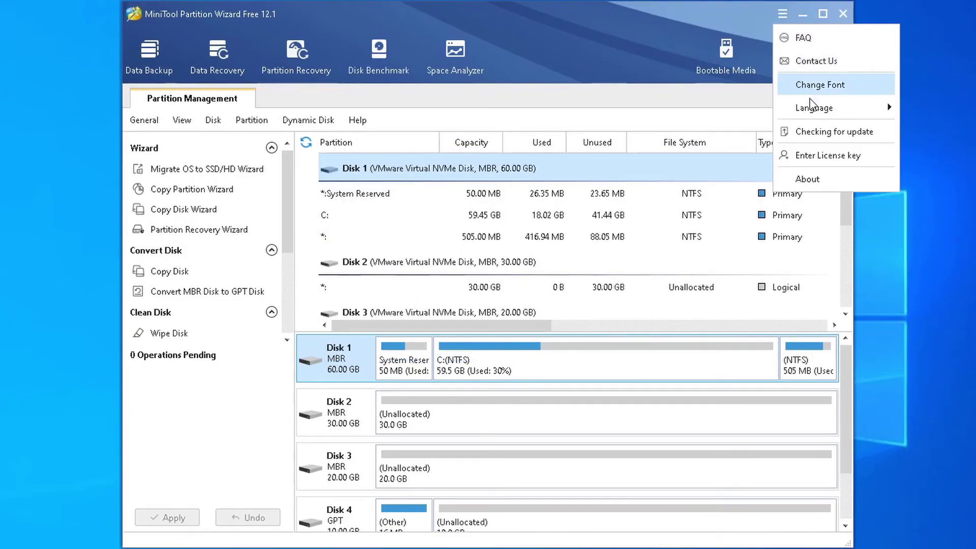
click(818, 130)
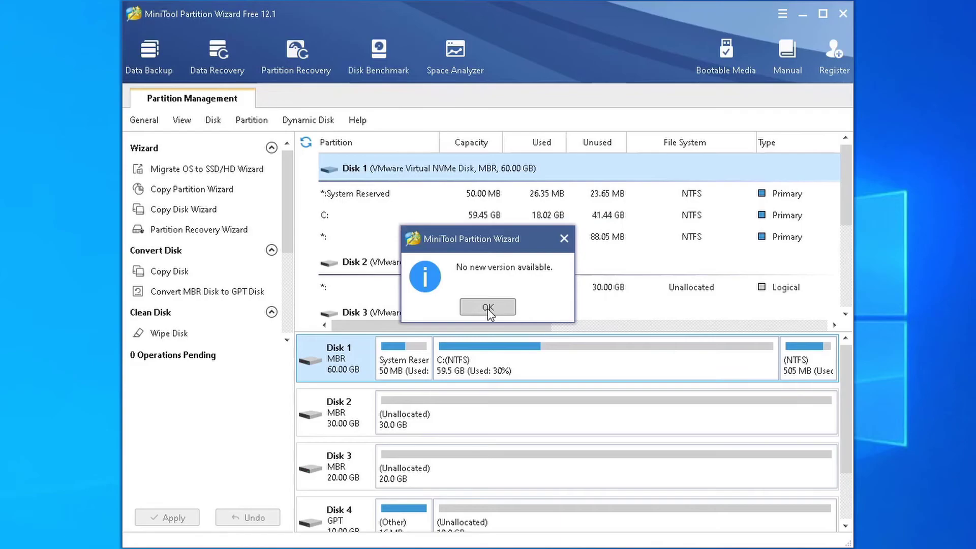
click(488, 308)
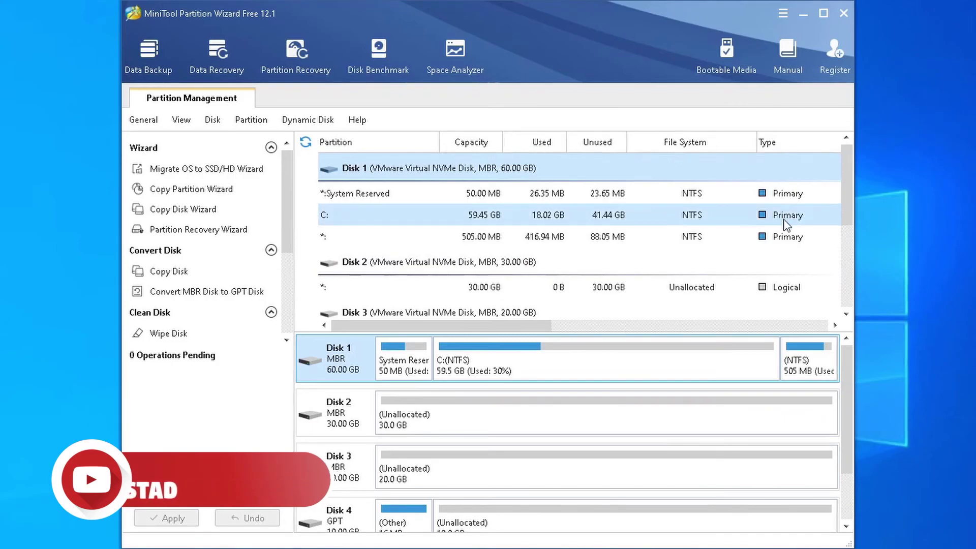
- Scroll through the partition list to review Disk 1's partitions
scroll(789, 293, down, 3)
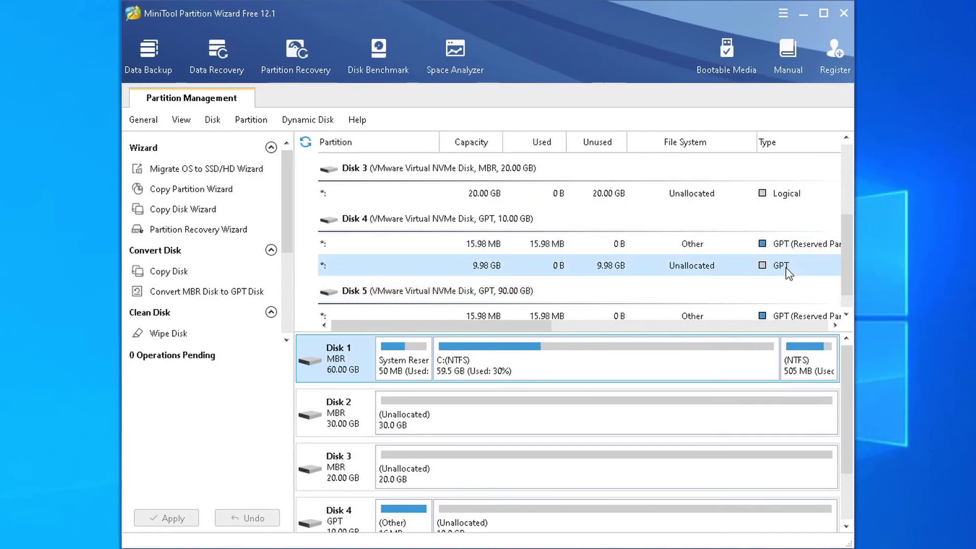
scroll(789, 273, down, 3)
scroll(782, 288, up, 6)
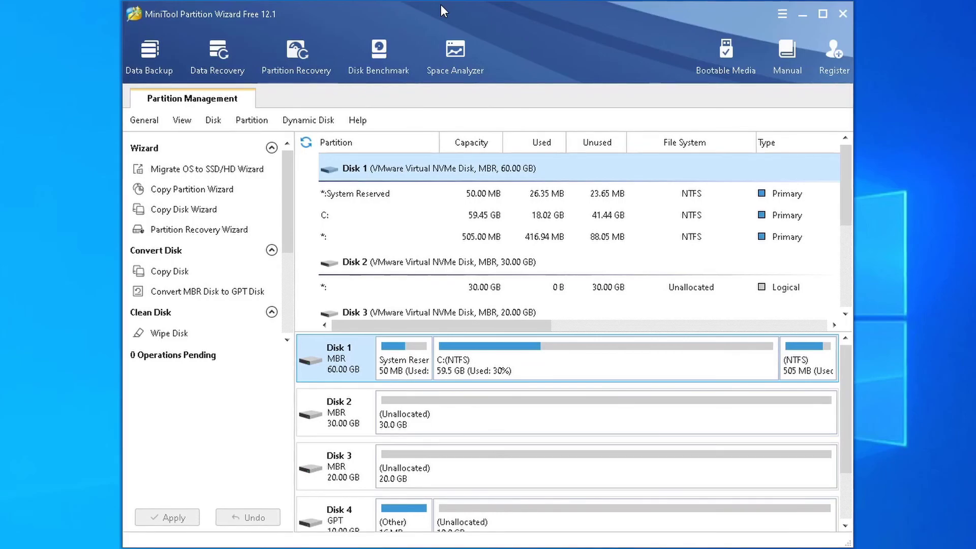
- View the About version information, then start a check for updates
click(784, 13)
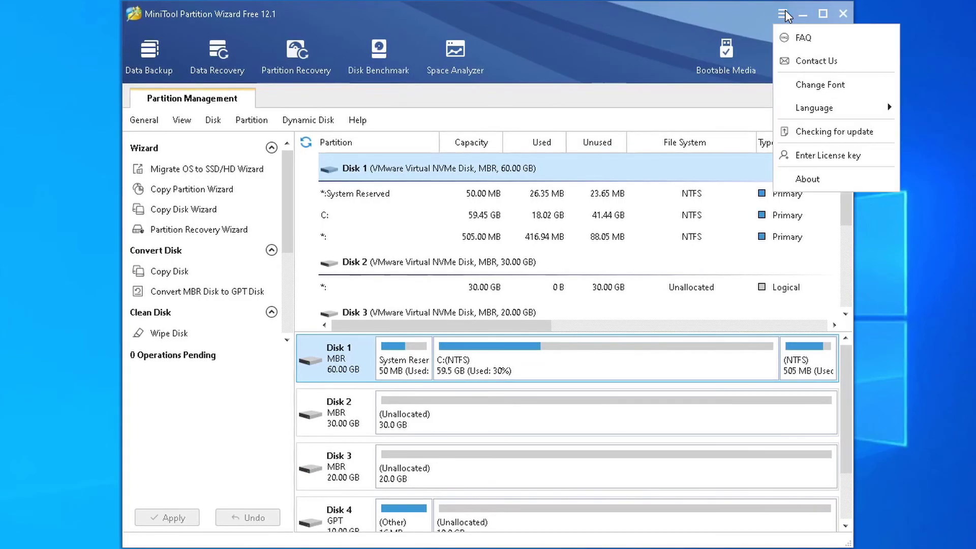
click(848, 182)
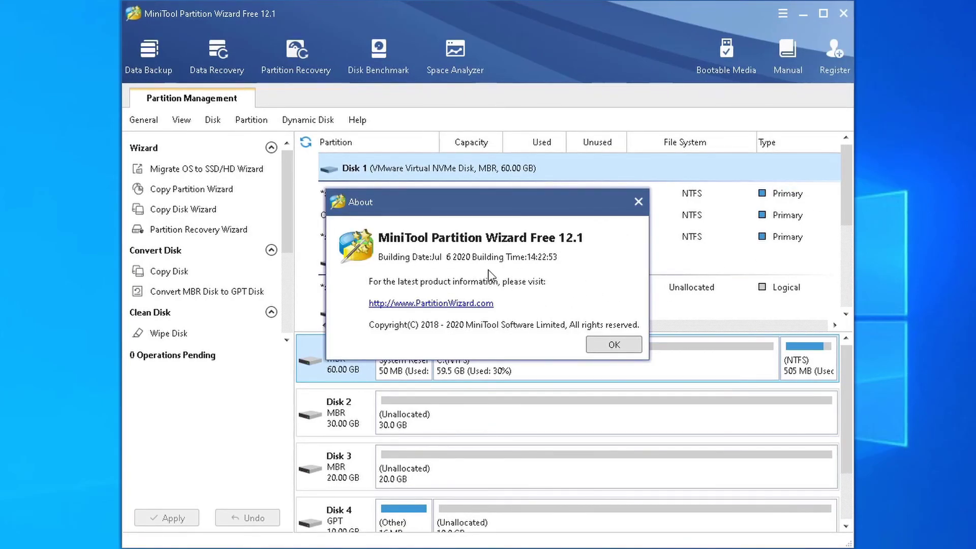
click(610, 345)
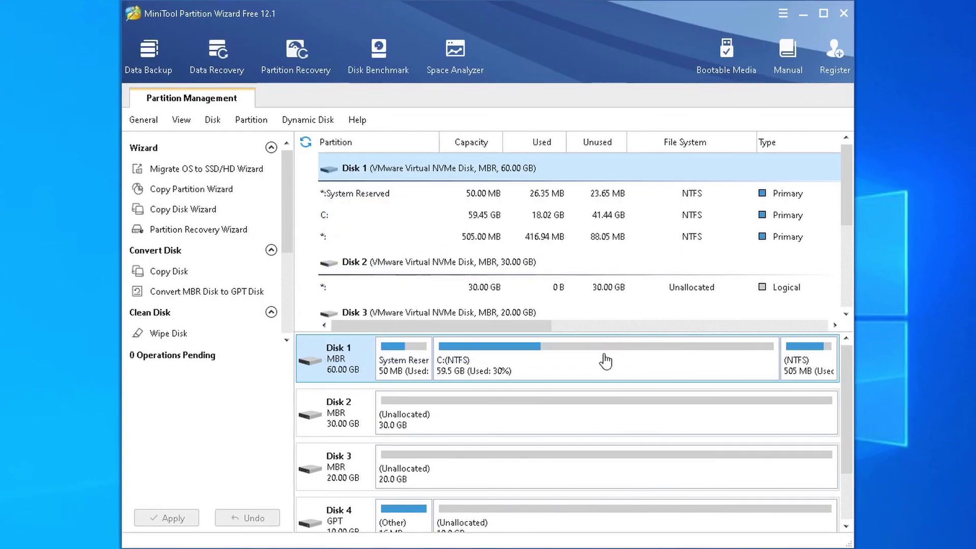
click(783, 13)
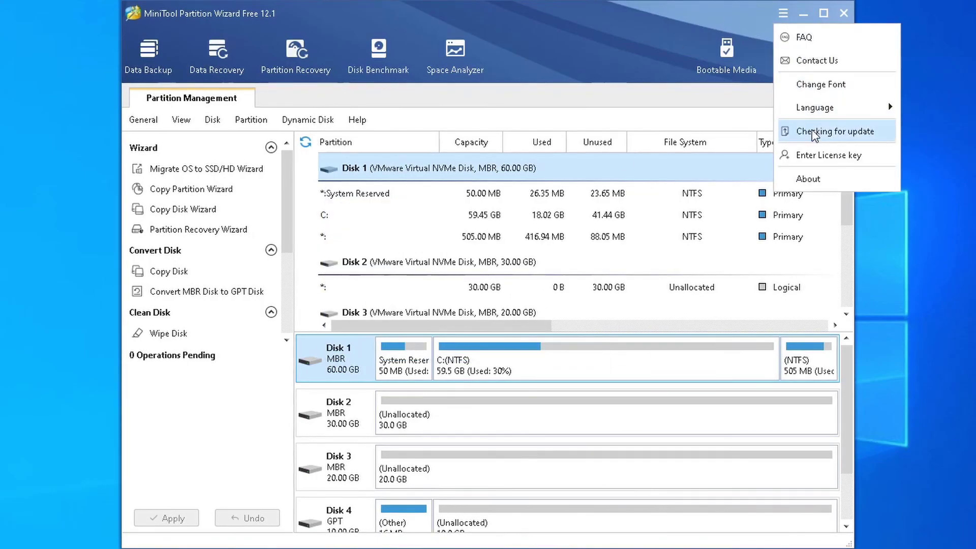